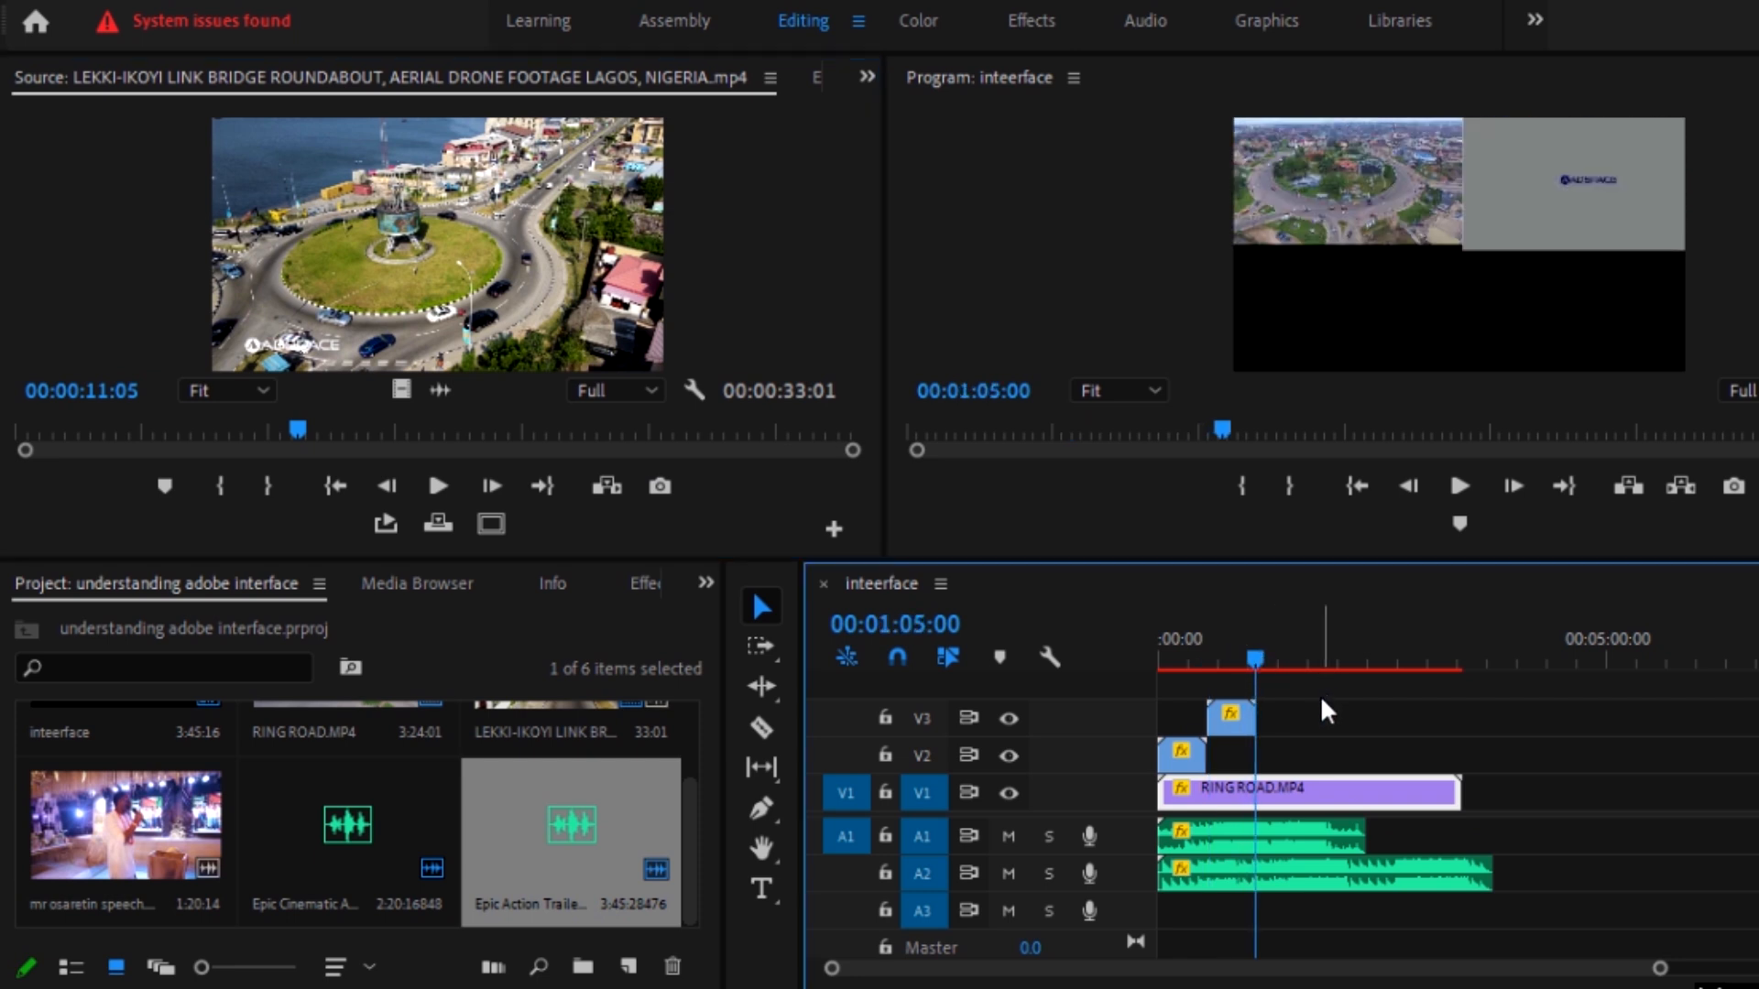
# Step: Show the motion and opacity settings of RING ROAD.MP4 and of the V2 clip at 00:00:16:00
pyautogui.click(1292, 693)
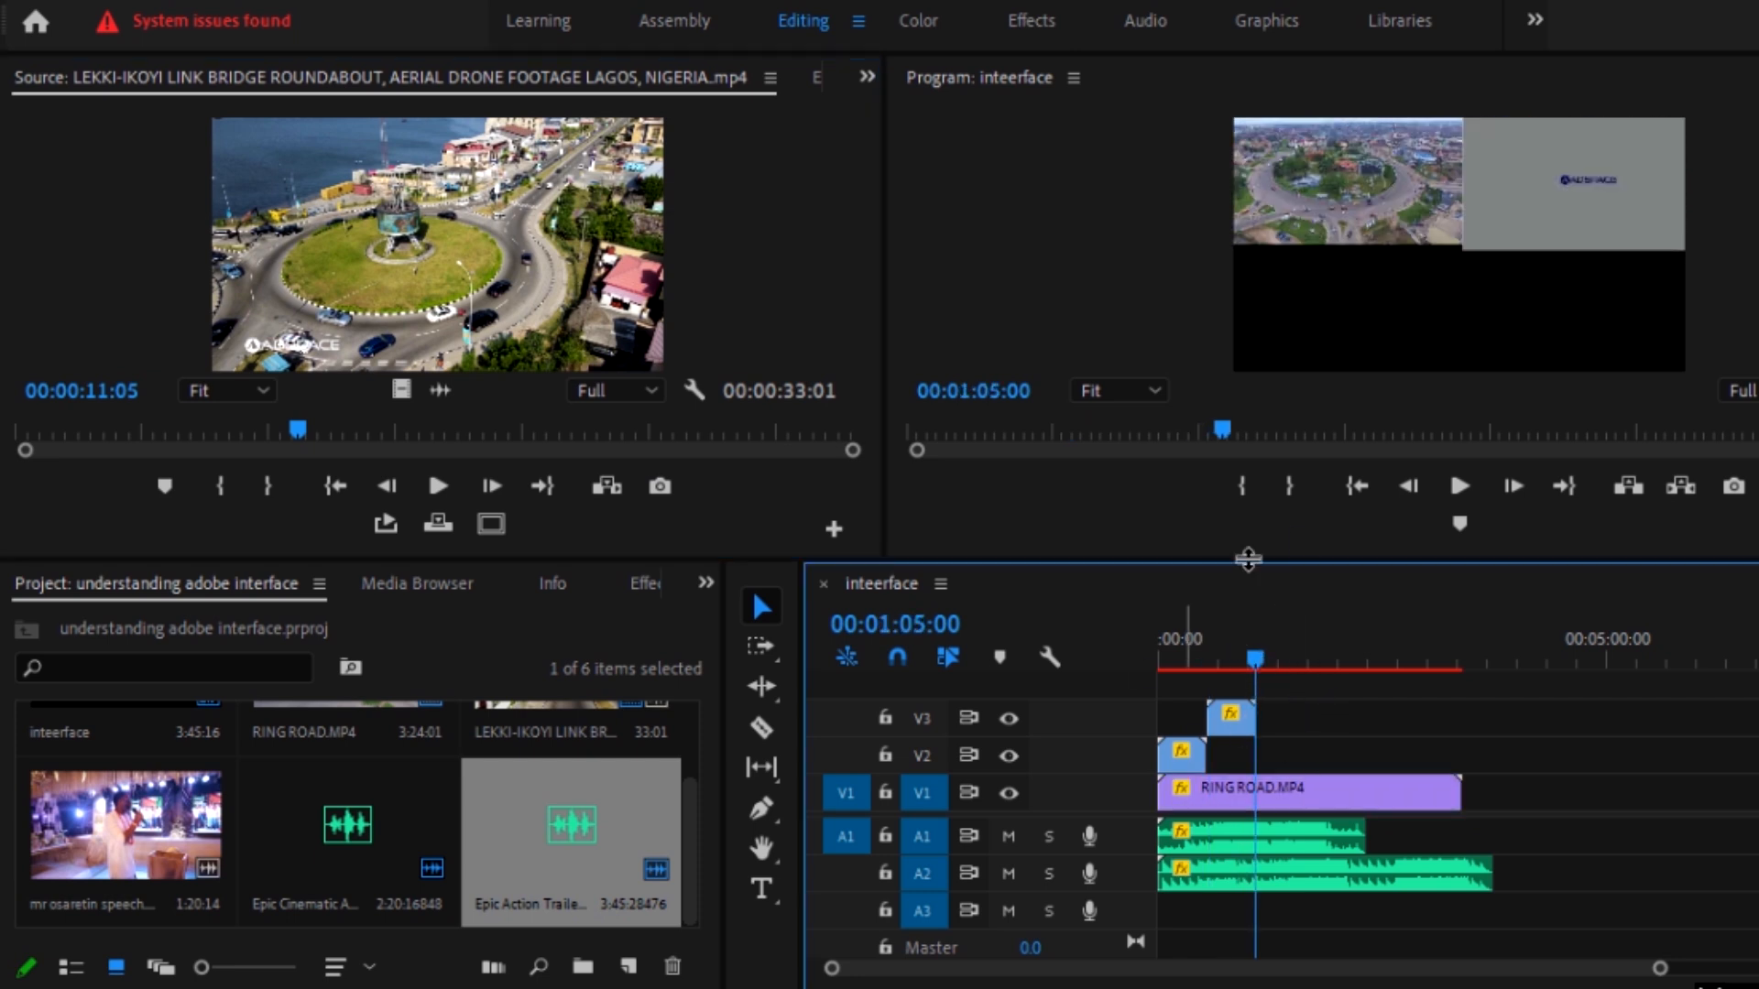
pyautogui.click(817, 80)
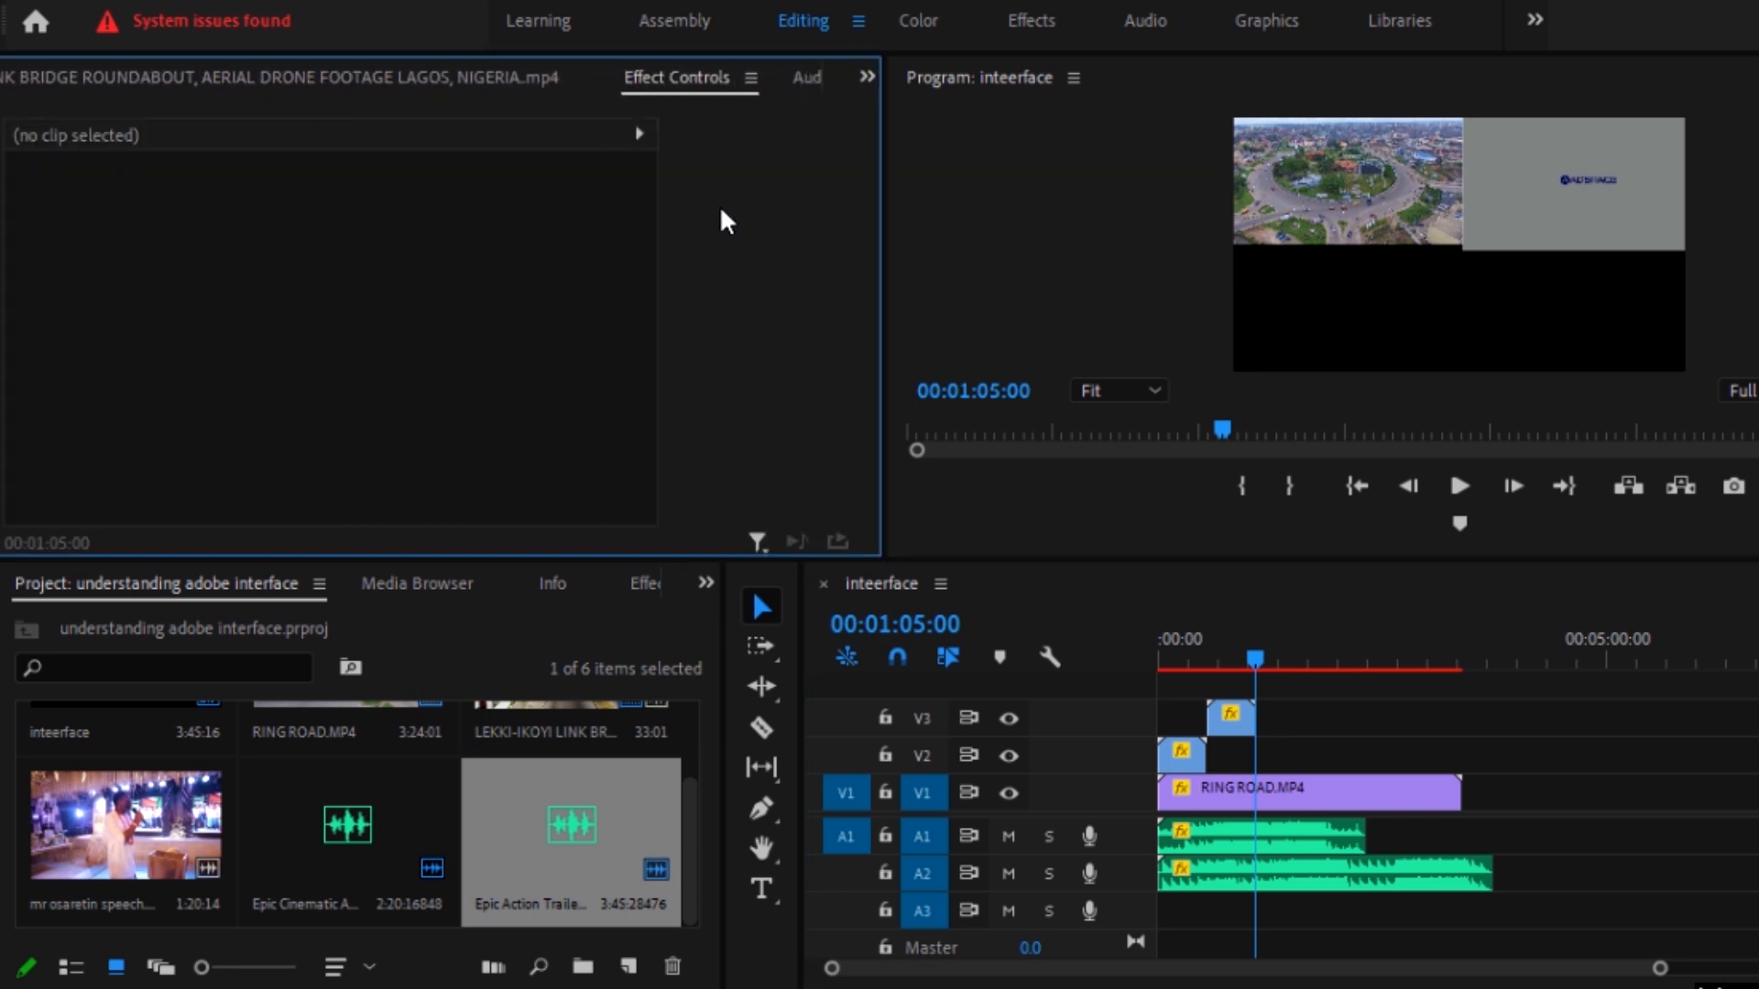
pyautogui.click(1183, 634)
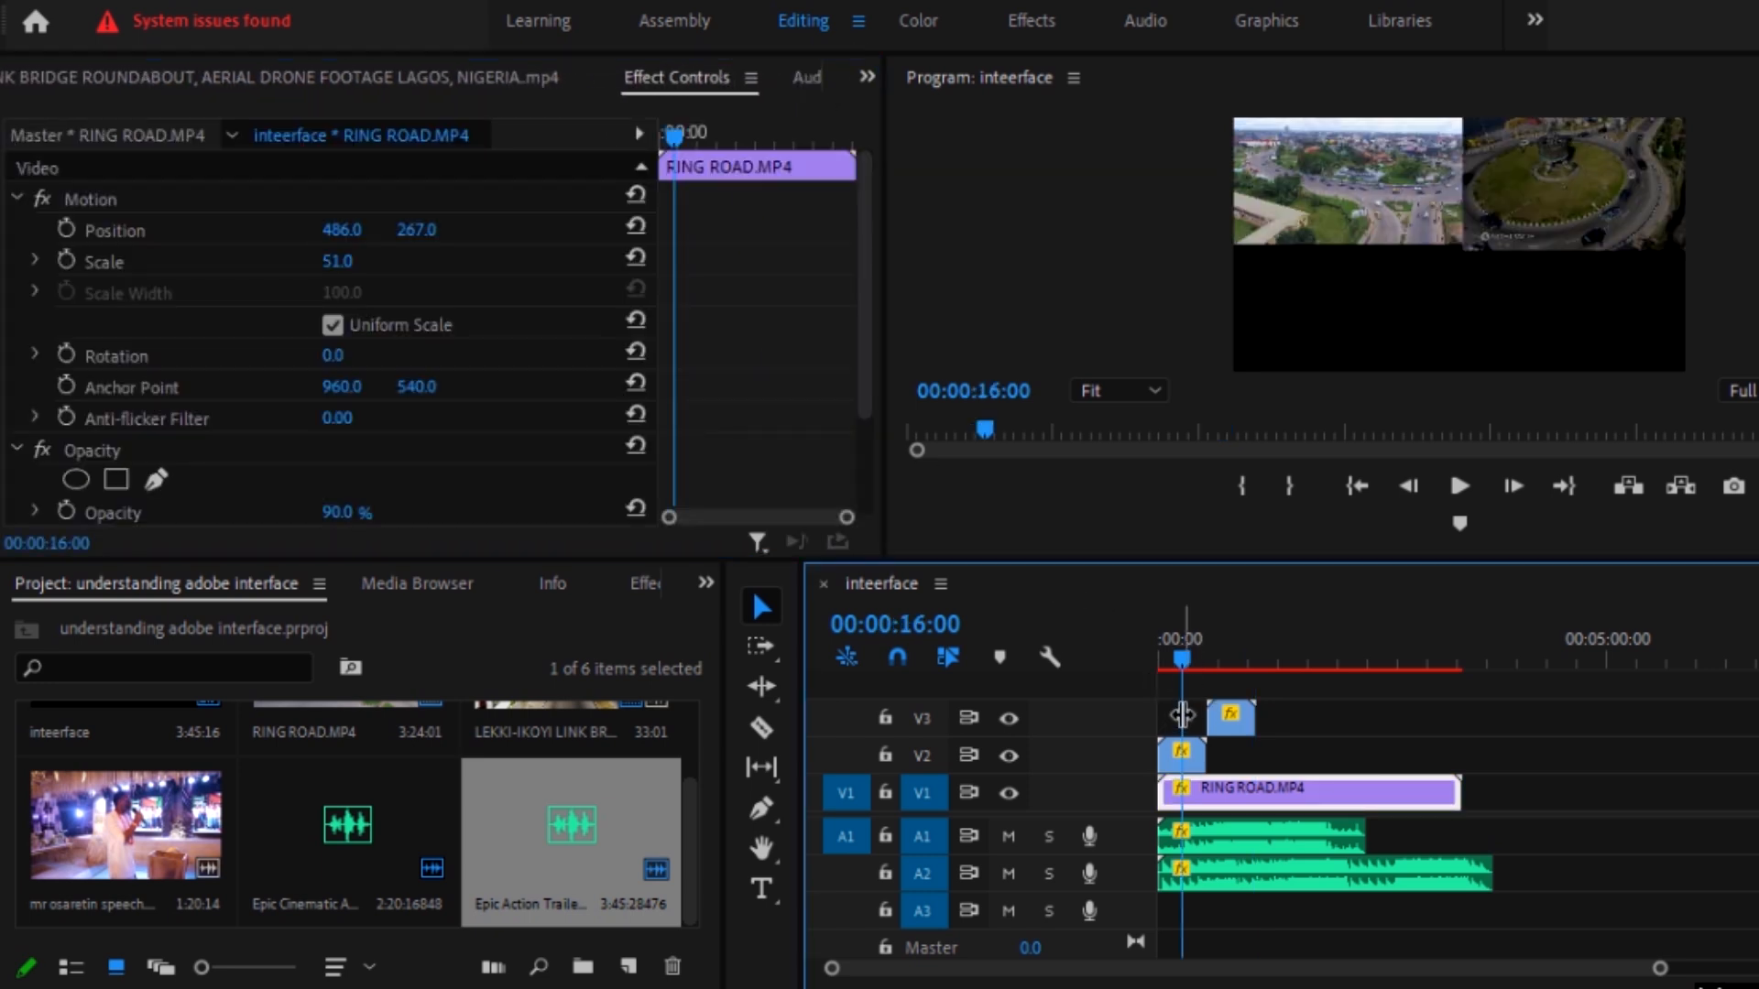
pyautogui.click(1185, 751)
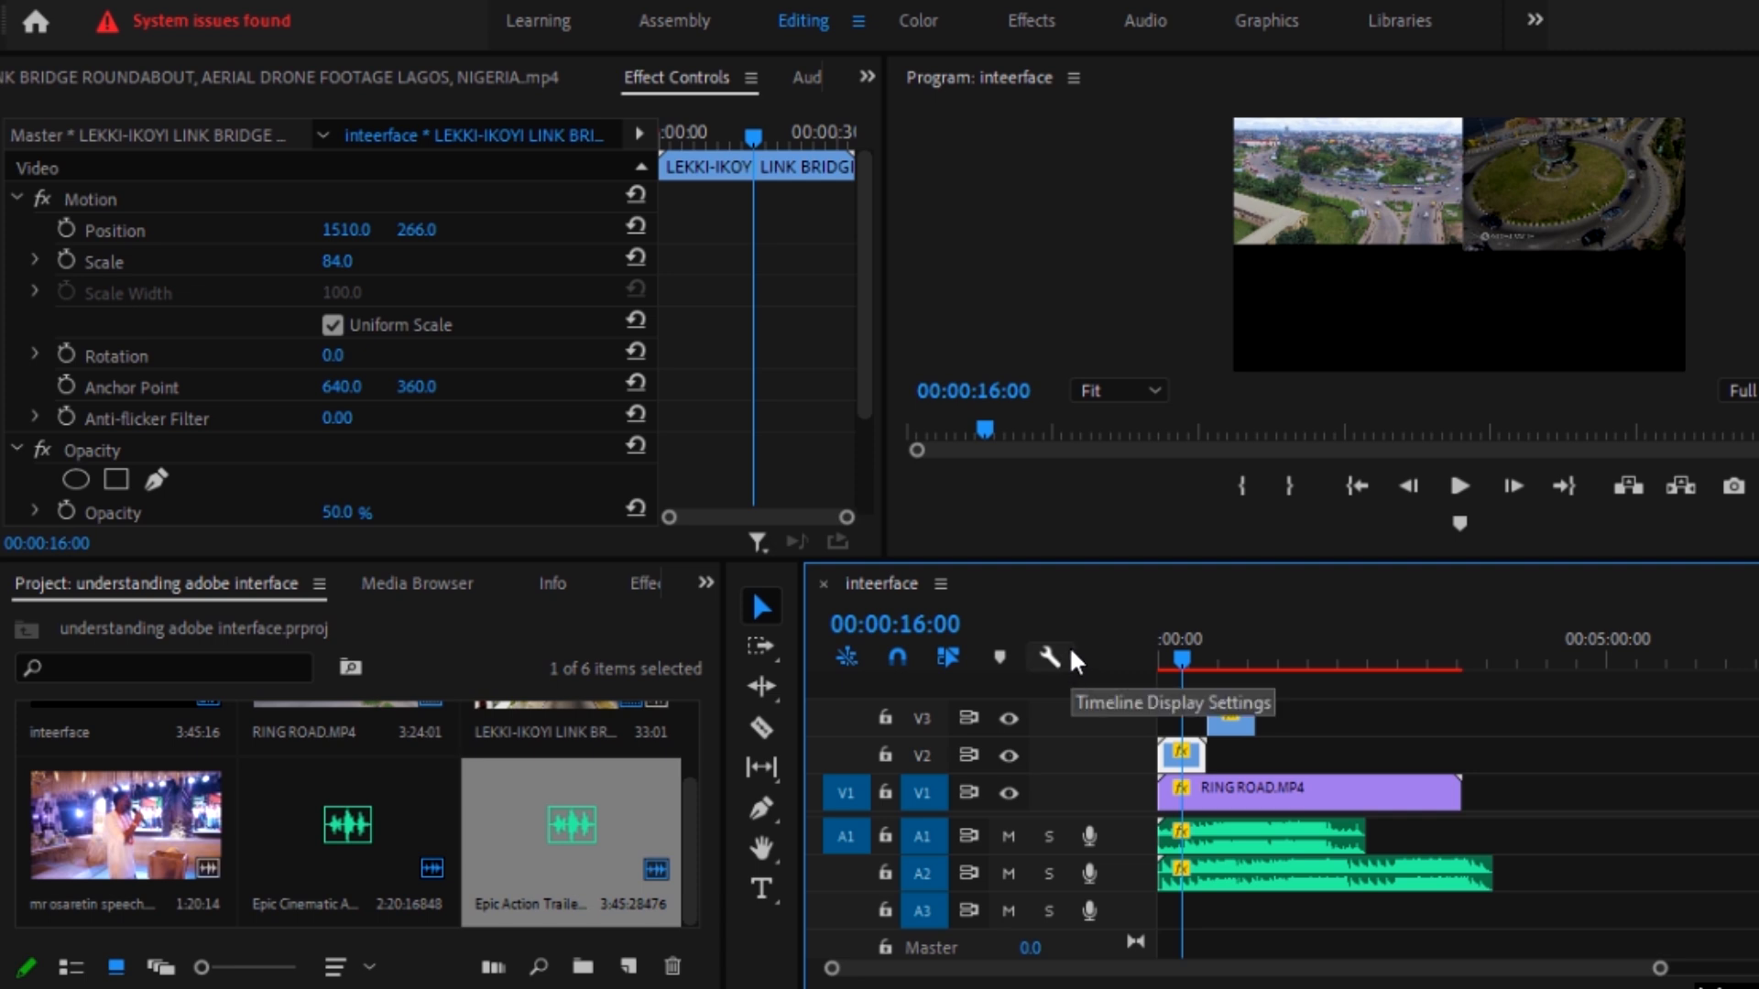
# Step: Inspect the audio track levels in the clip mixer, and return to the source preview of the Lekki-Ikoyi footage
pyautogui.click(1207, 843)
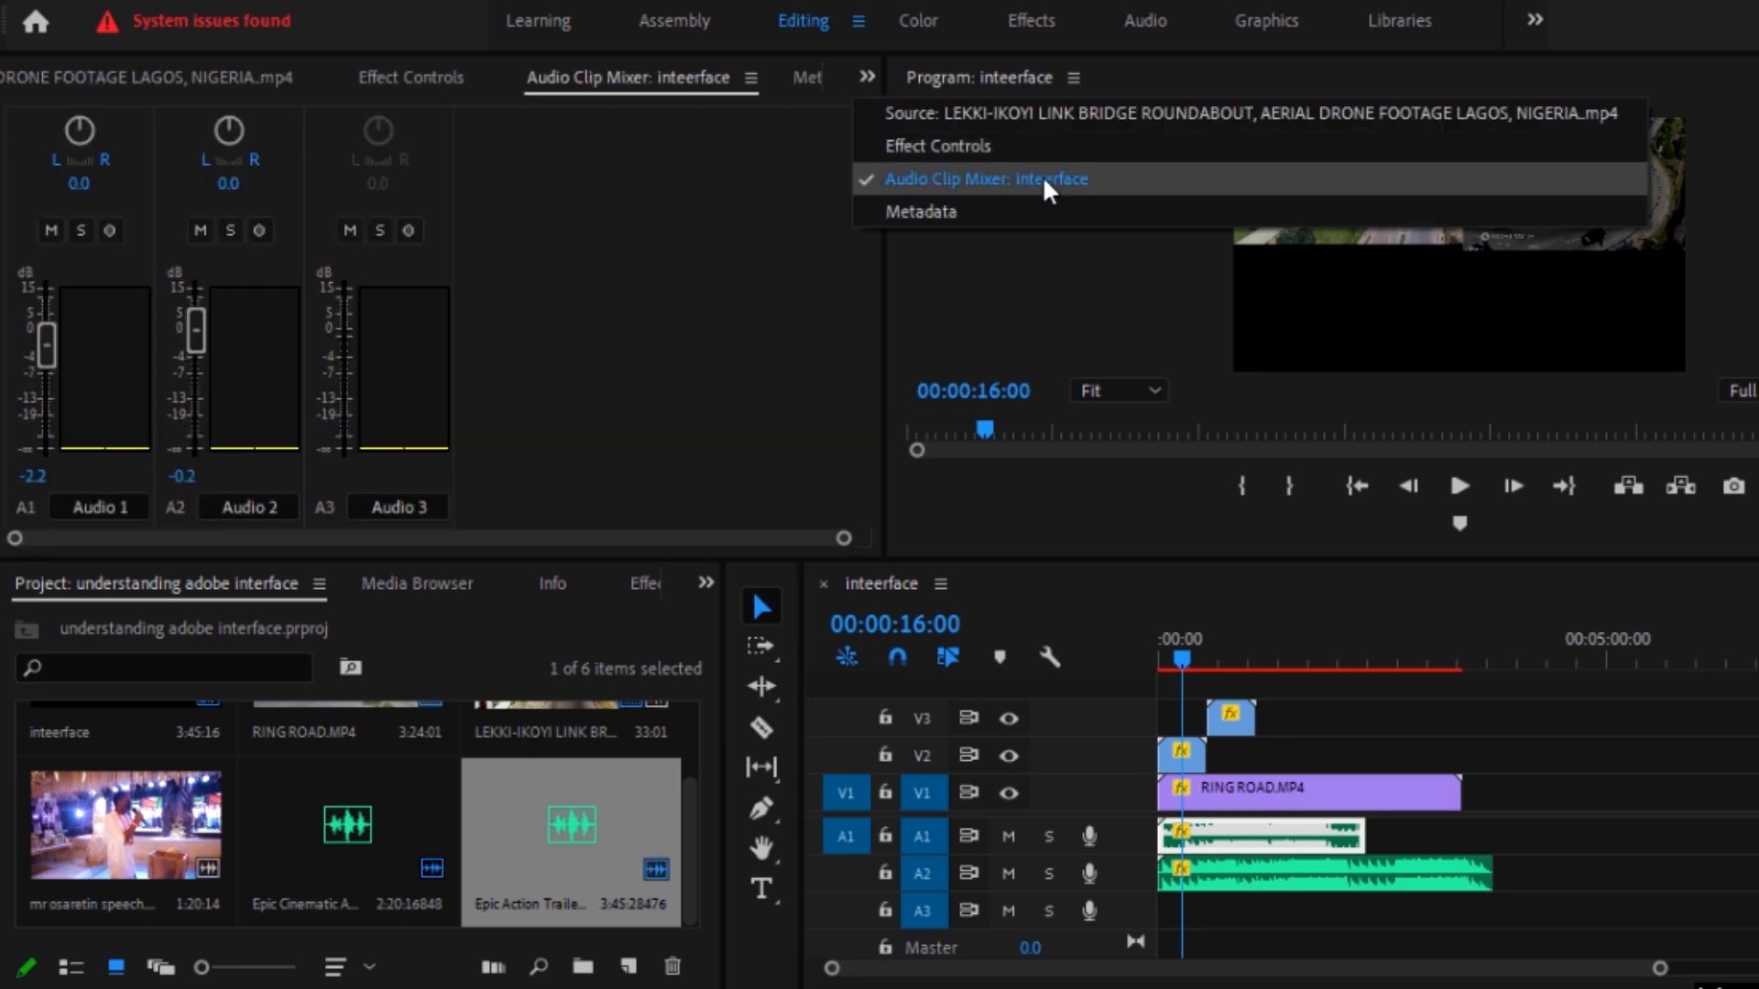
pyautogui.click(1046, 180)
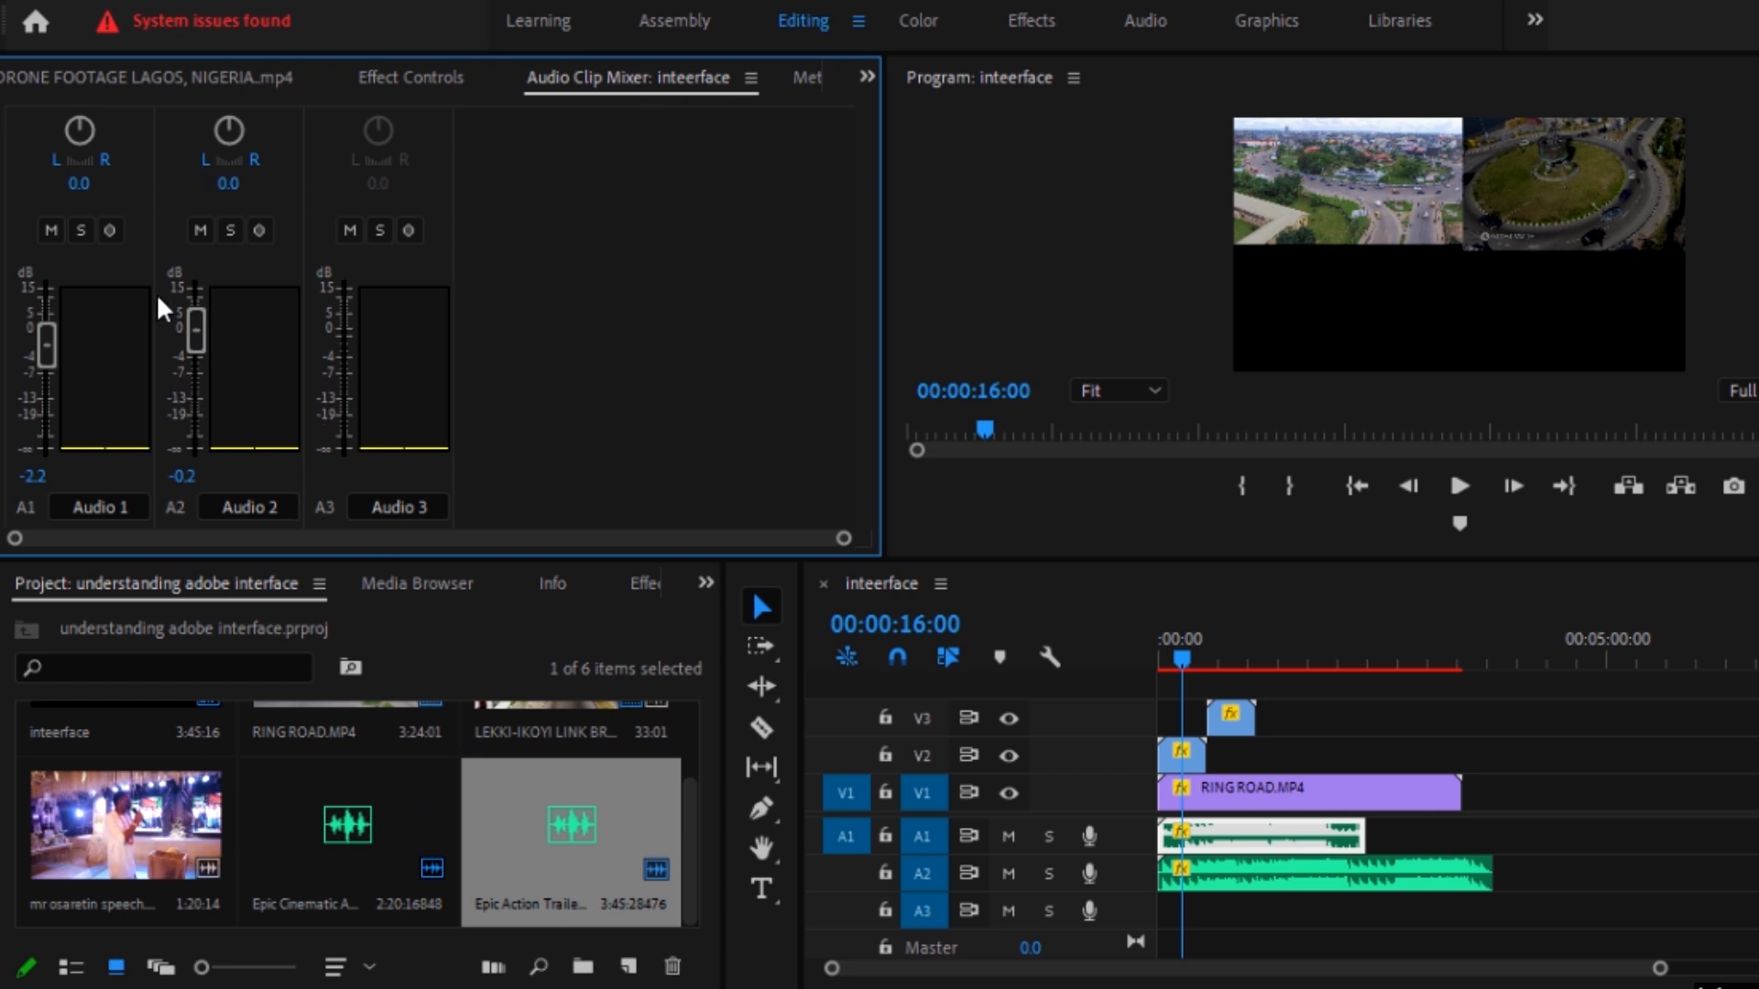
pyautogui.click(867, 77)
pyautogui.click(948, 112)
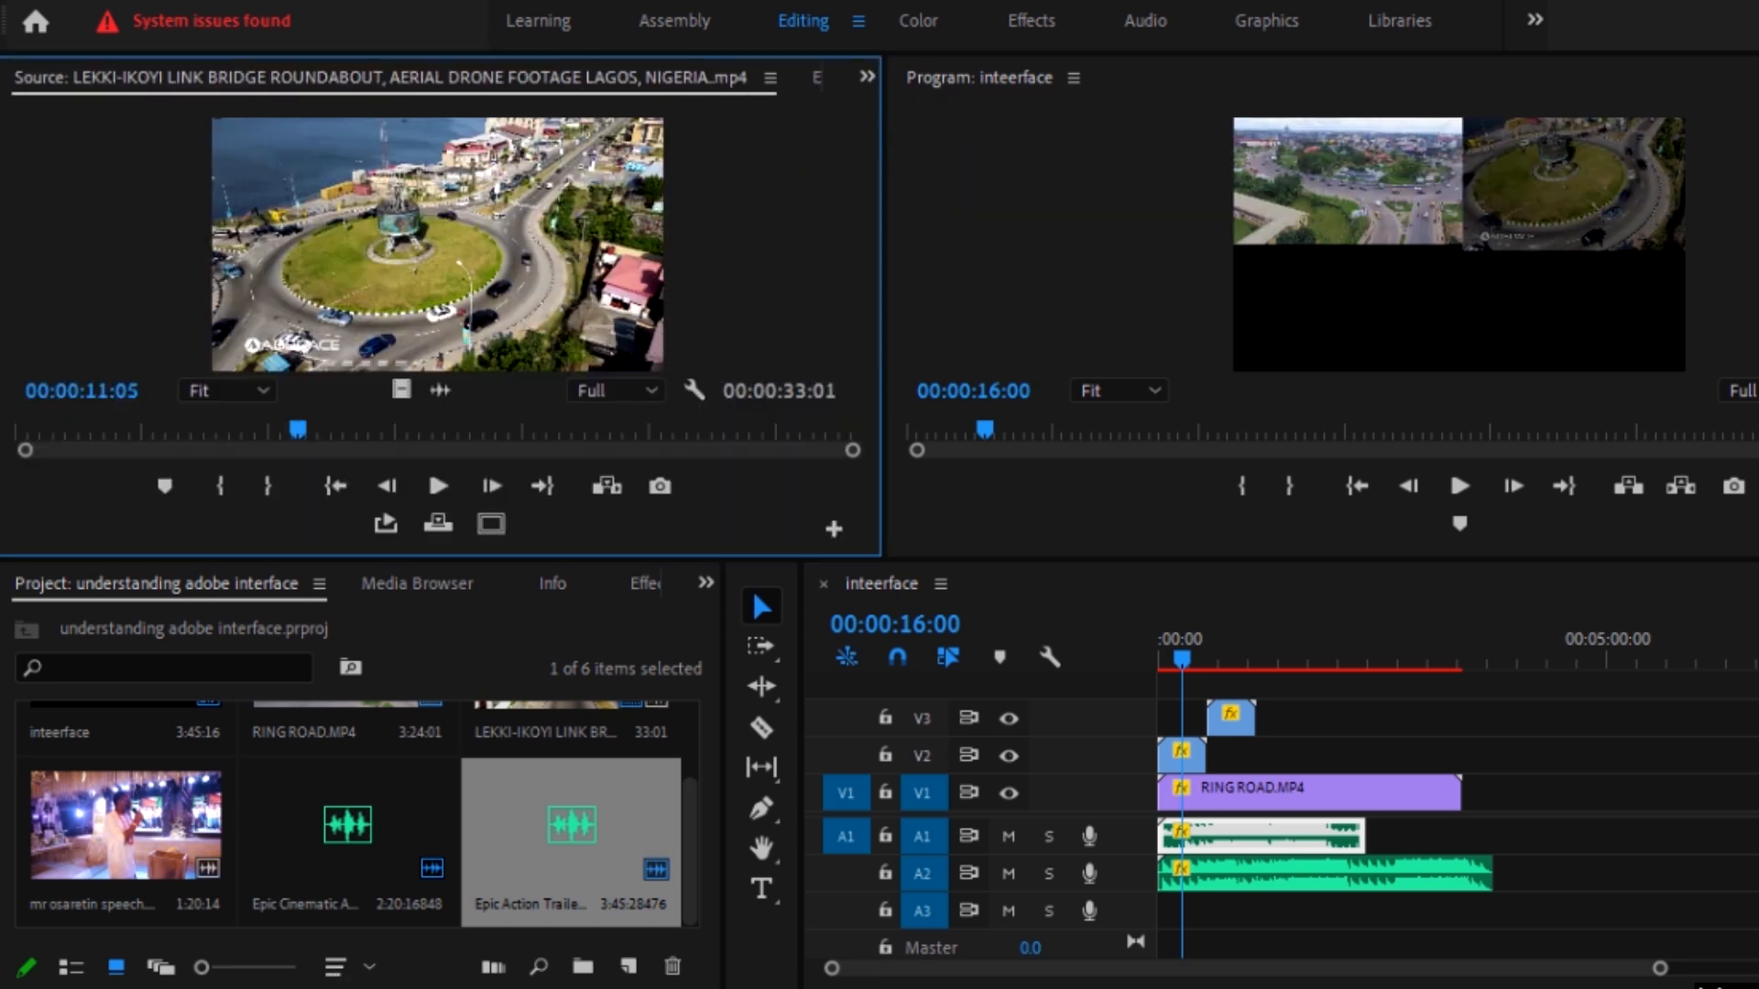
# Step: Load the speech video into the source preview and place it on V1 and A1 directly after the end of the A2 clip
pyautogui.scroll(2, 392, 832)
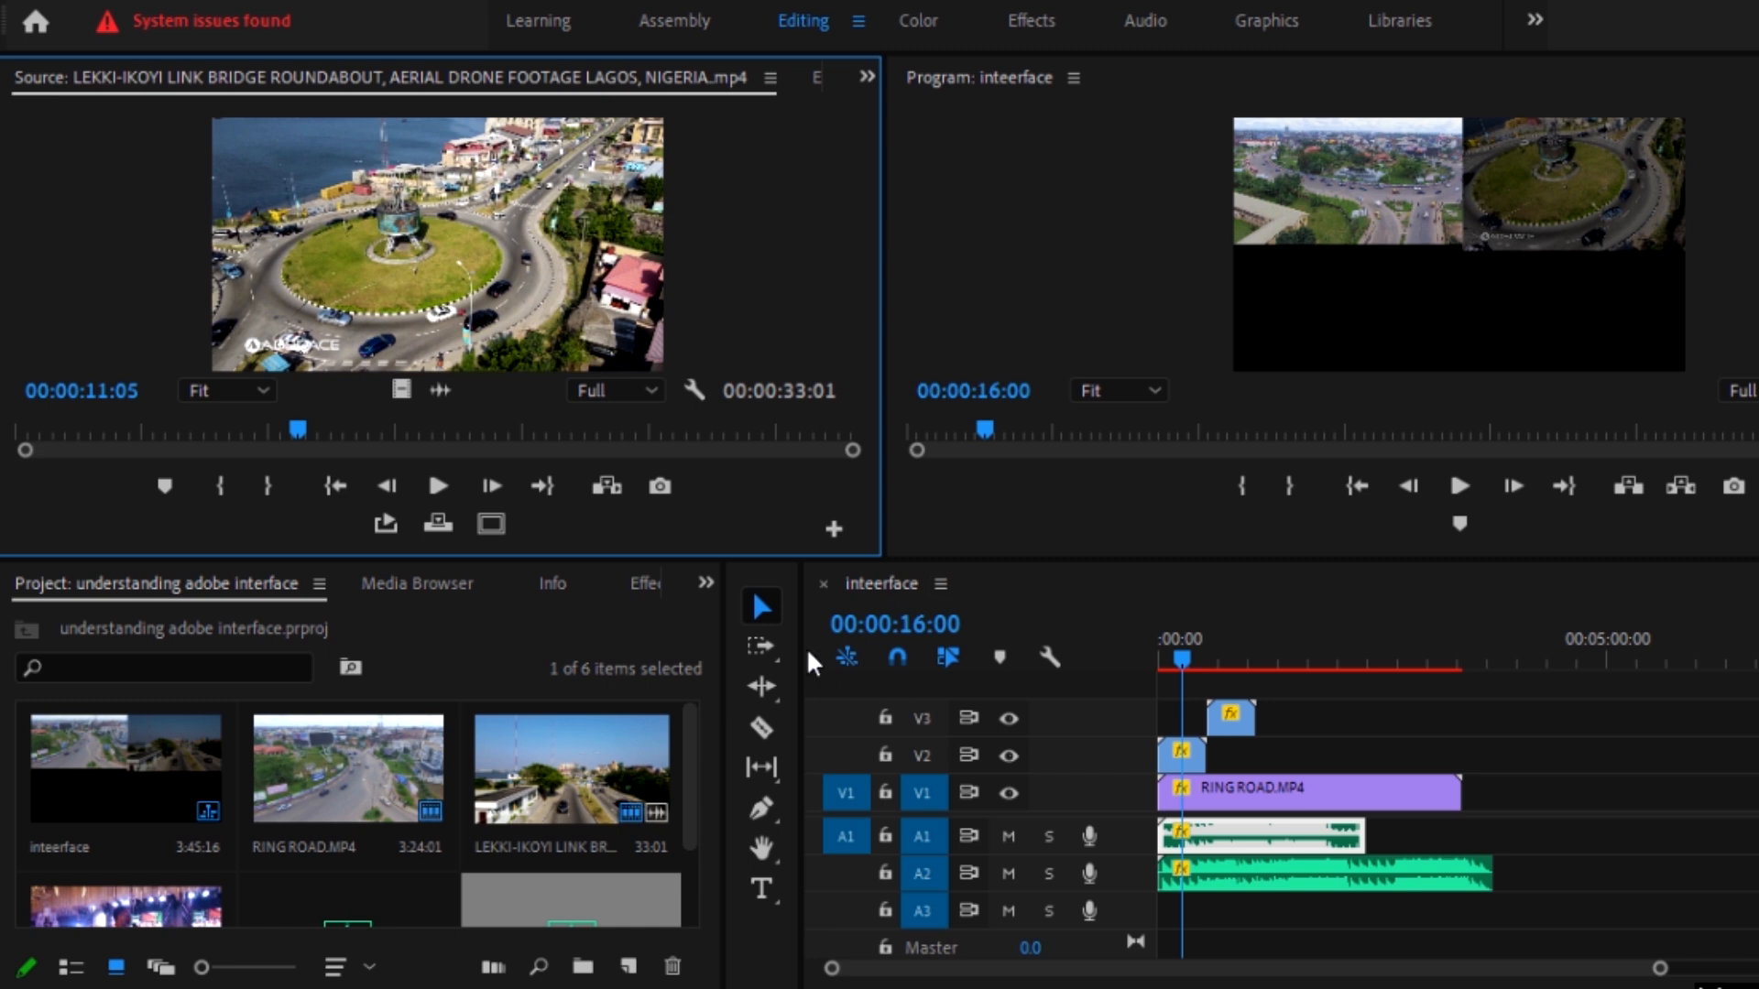
pyautogui.moveTo(1199, 656)
pyautogui.mouseDown()
pyautogui.moveTo(1273, 654)
pyautogui.moveTo(1222, 656)
pyautogui.mouseUp()
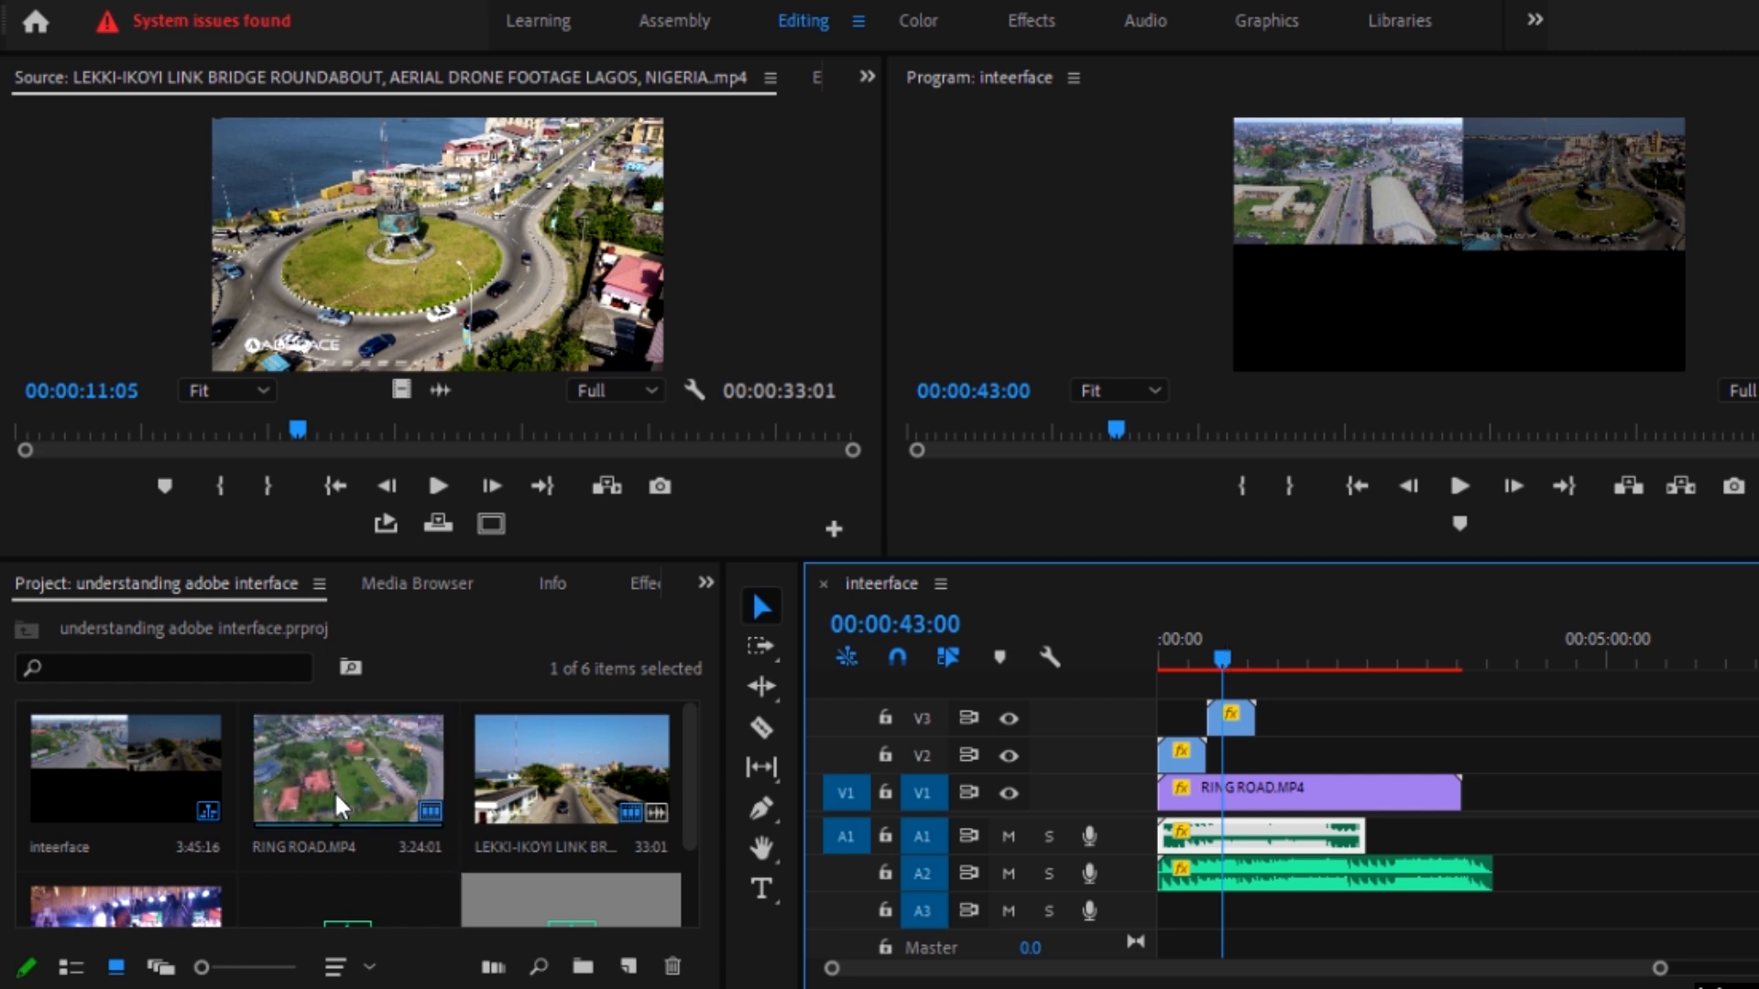
pyautogui.scroll(-2, 334, 790)
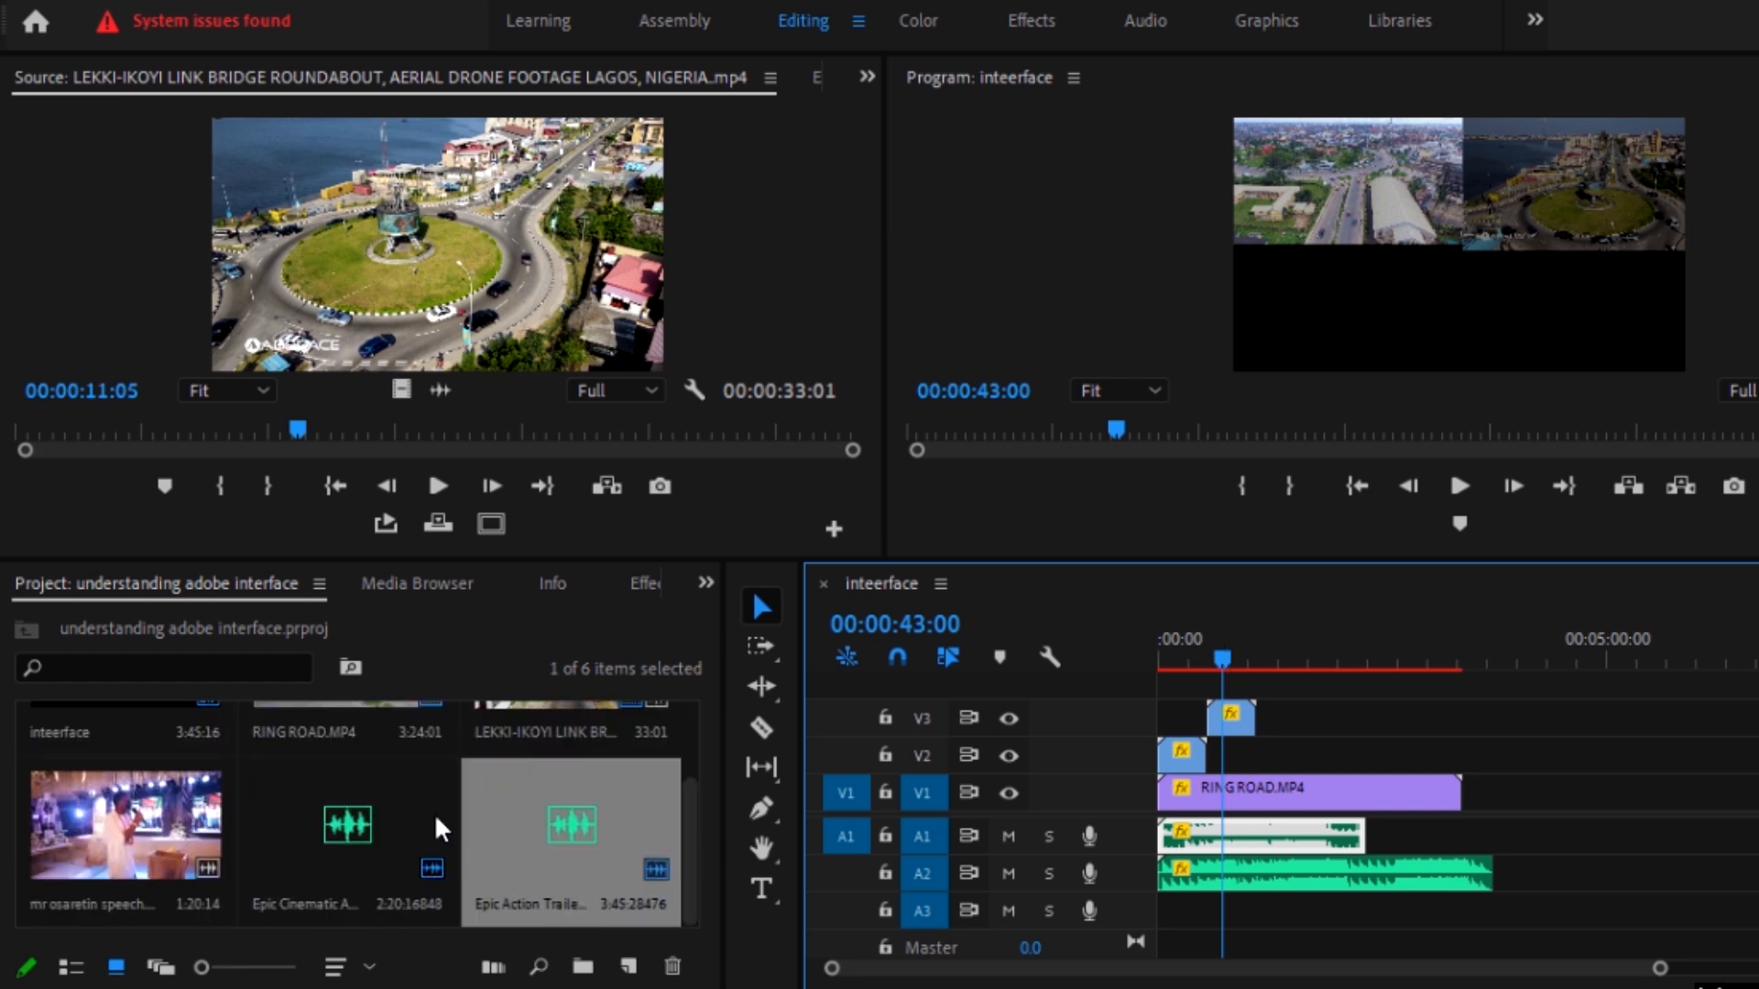
pyautogui.doubleClick(137, 836)
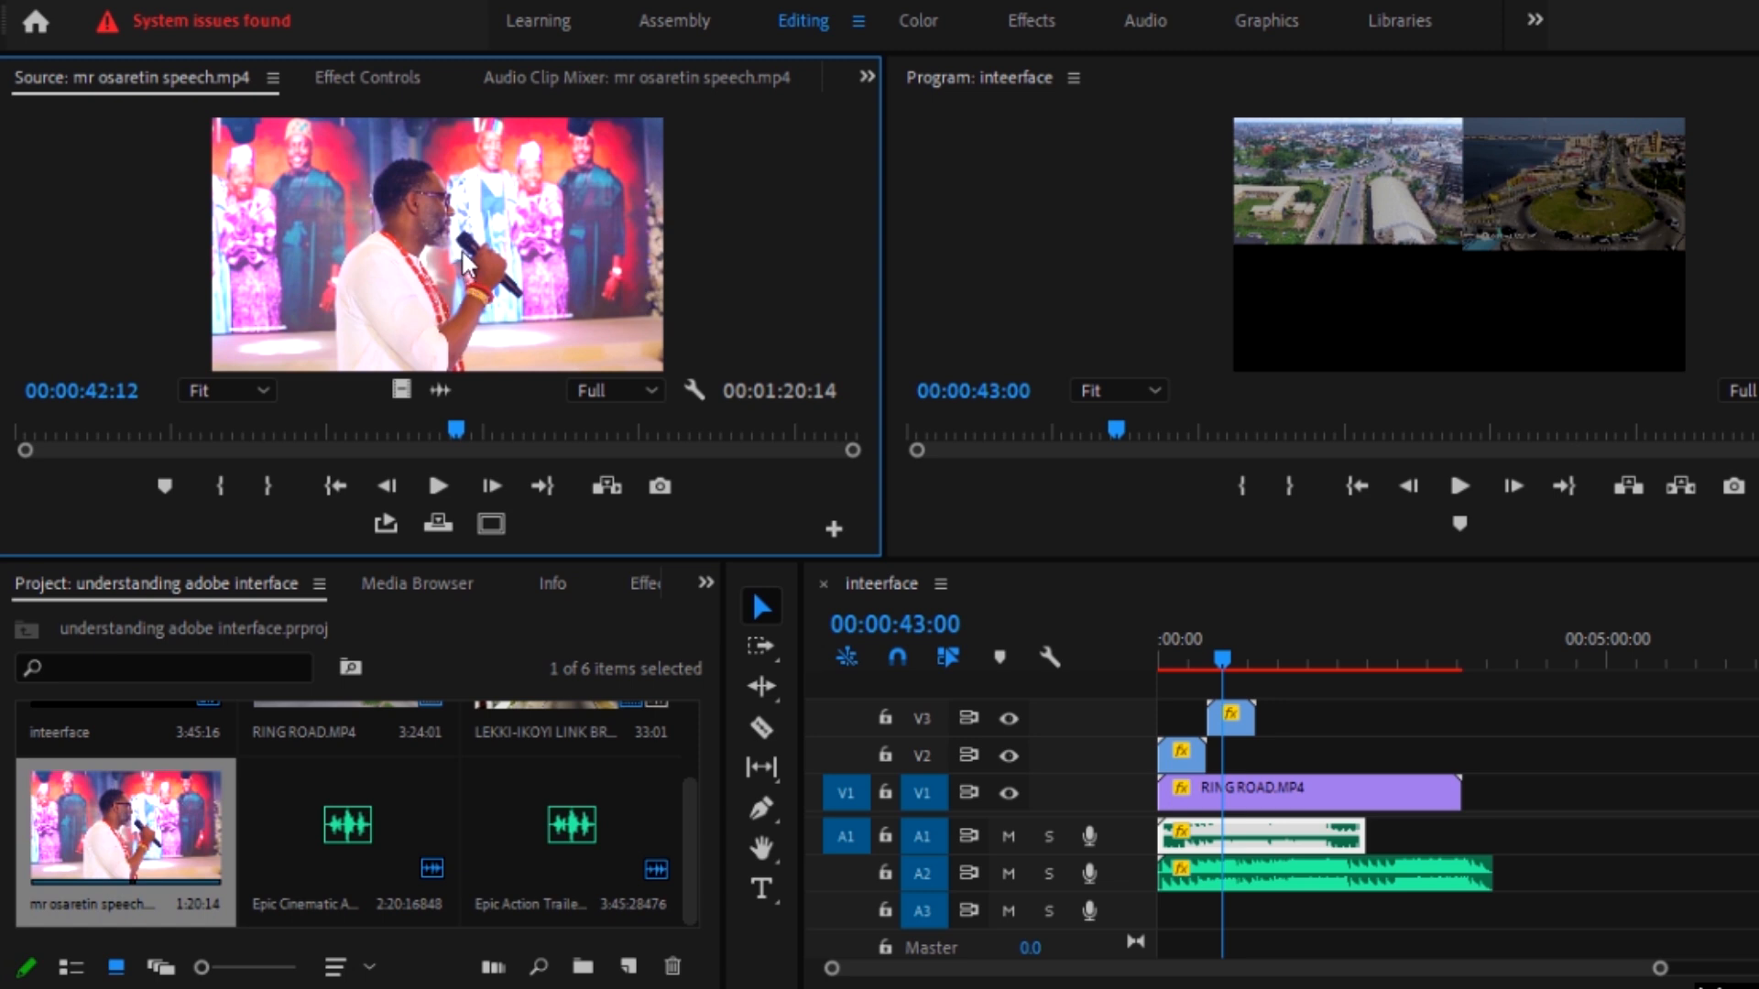
pyautogui.moveTo(388, 226); pyautogui.dragTo(1499, 802)
# Step: Play part of the placed speech clip and set the playhead to 00:04:00:00
pyautogui.moveTo(1528, 637); pyautogui.dragTo(1531, 635)
pyautogui.press('space')
pyautogui.press('space')
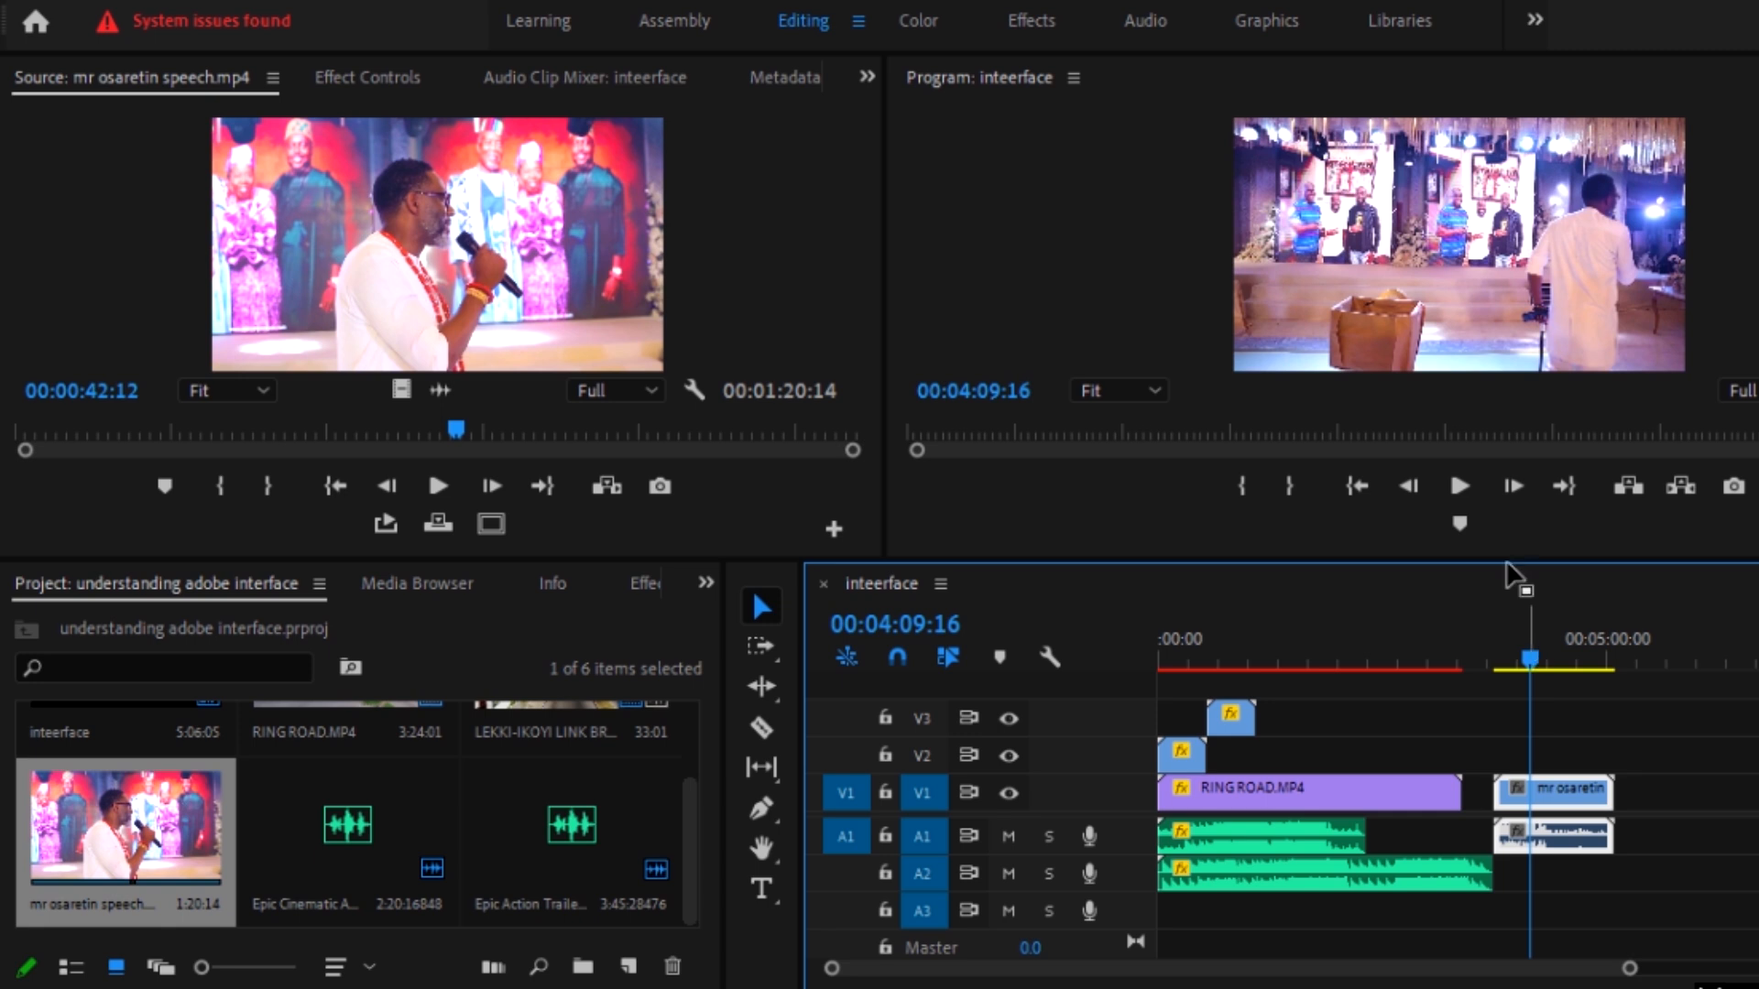
pyautogui.moveTo(1550, 656); pyautogui.dragTo(1519, 652)
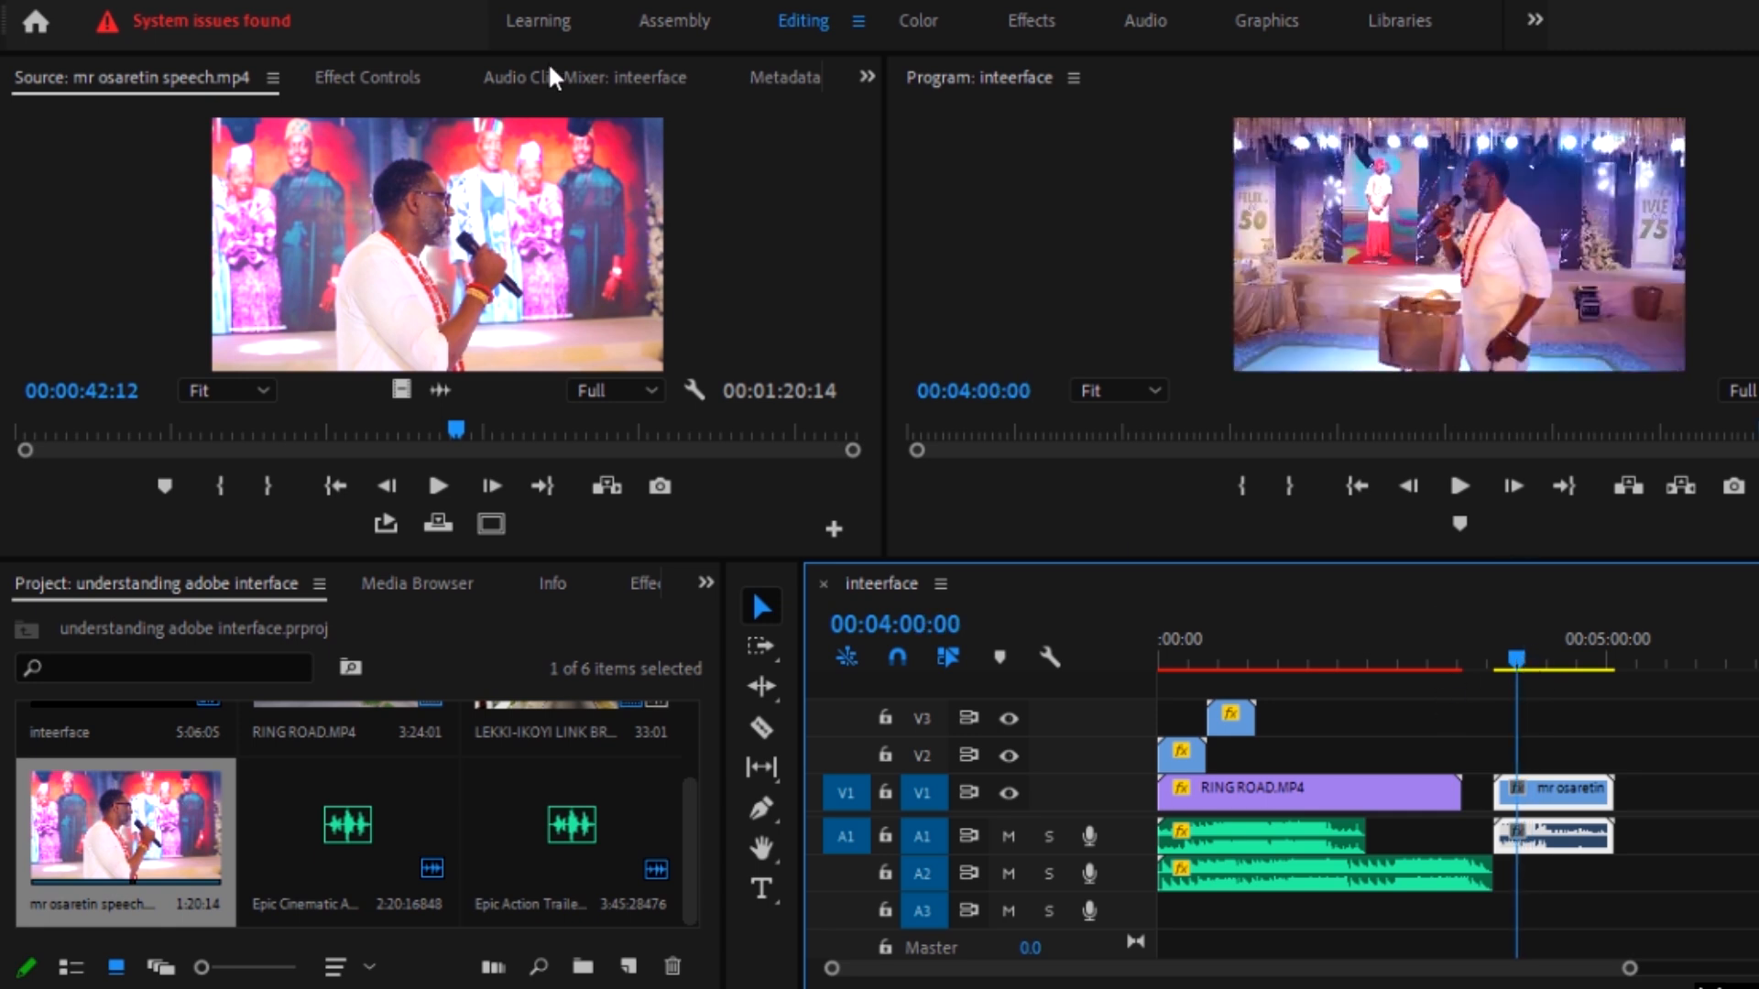
# Step: Try the Screen blend mode on the speech clip, restore Normal, and look over its opacity and volume settings
pyautogui.click(362, 77)
pyautogui.scroll(-3, 166, 365)
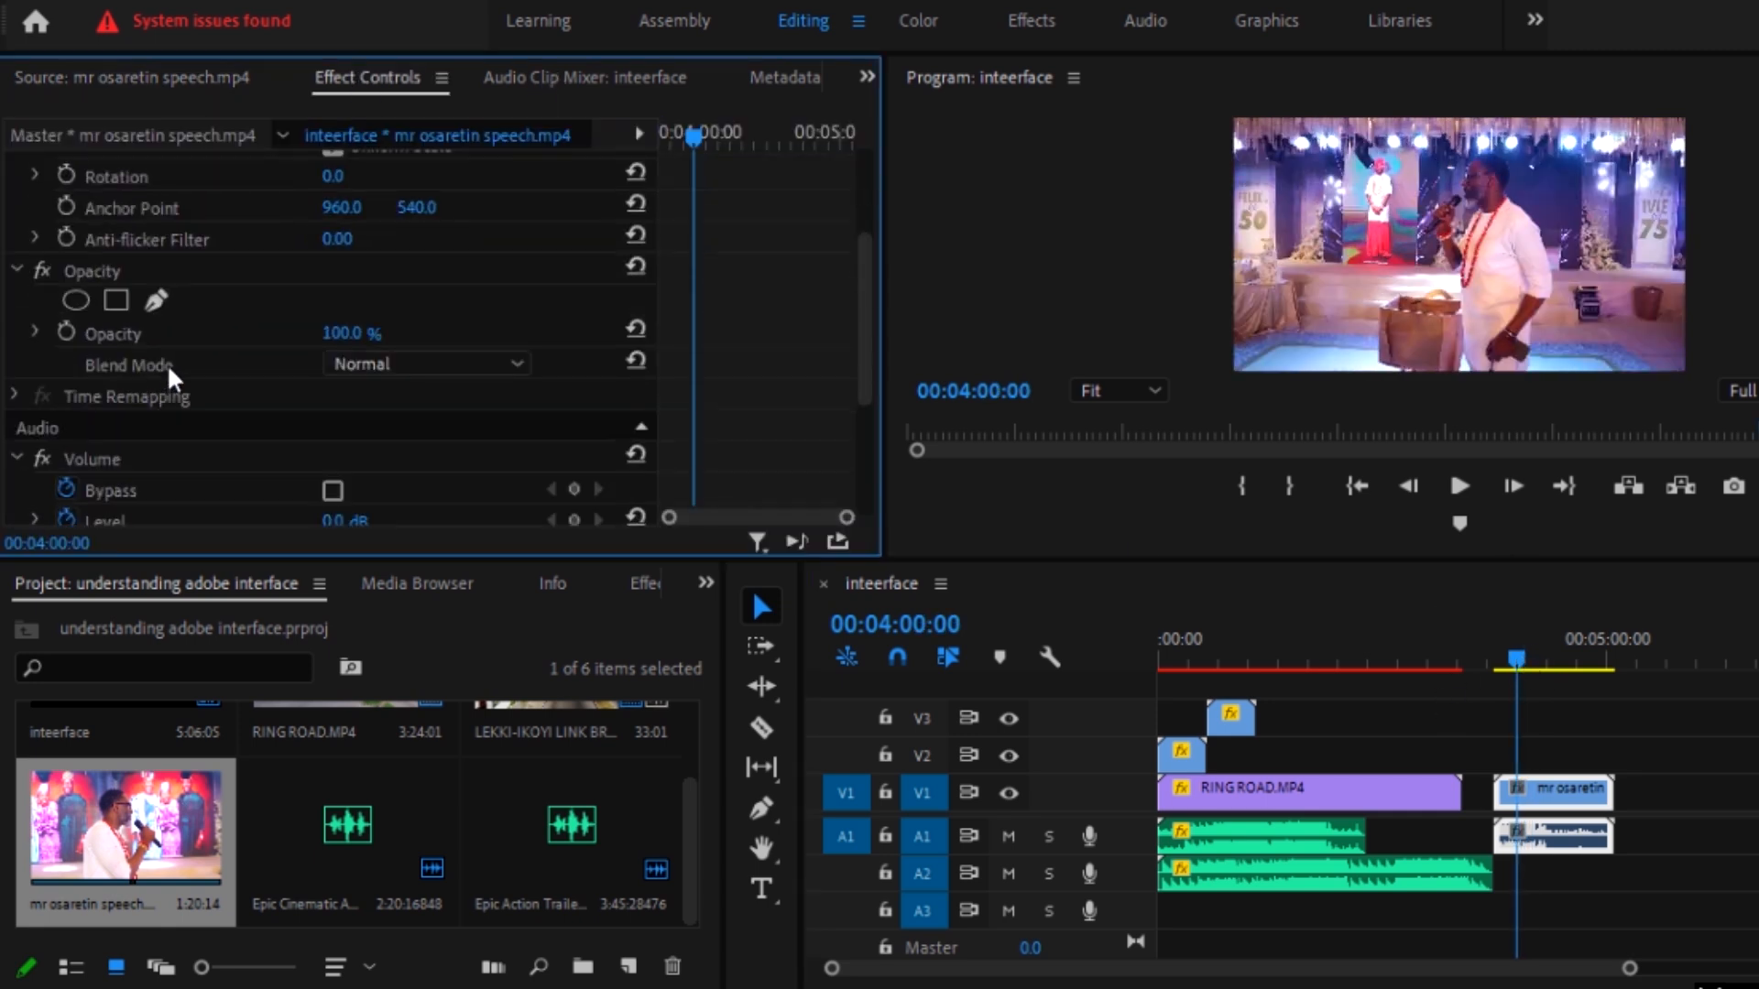
pyautogui.click(414, 366)
pyautogui.click(386, 665)
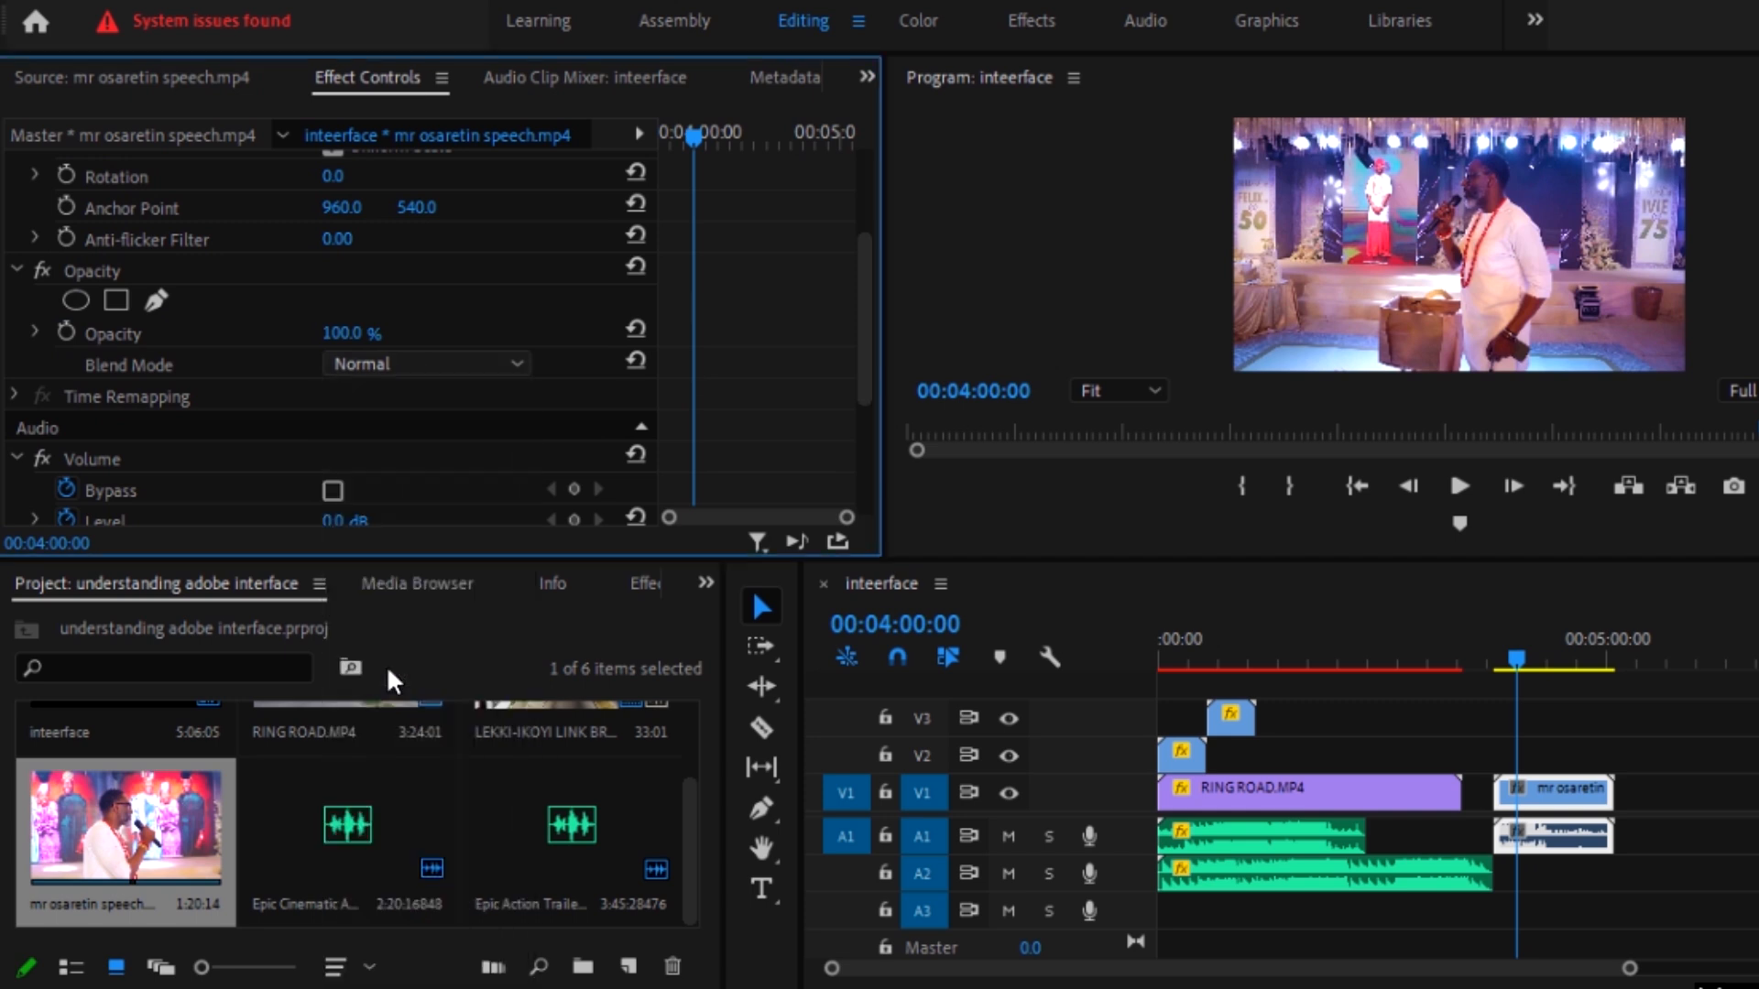
pyautogui.click(447, 371)
pyautogui.scroll(3, 404, 432)
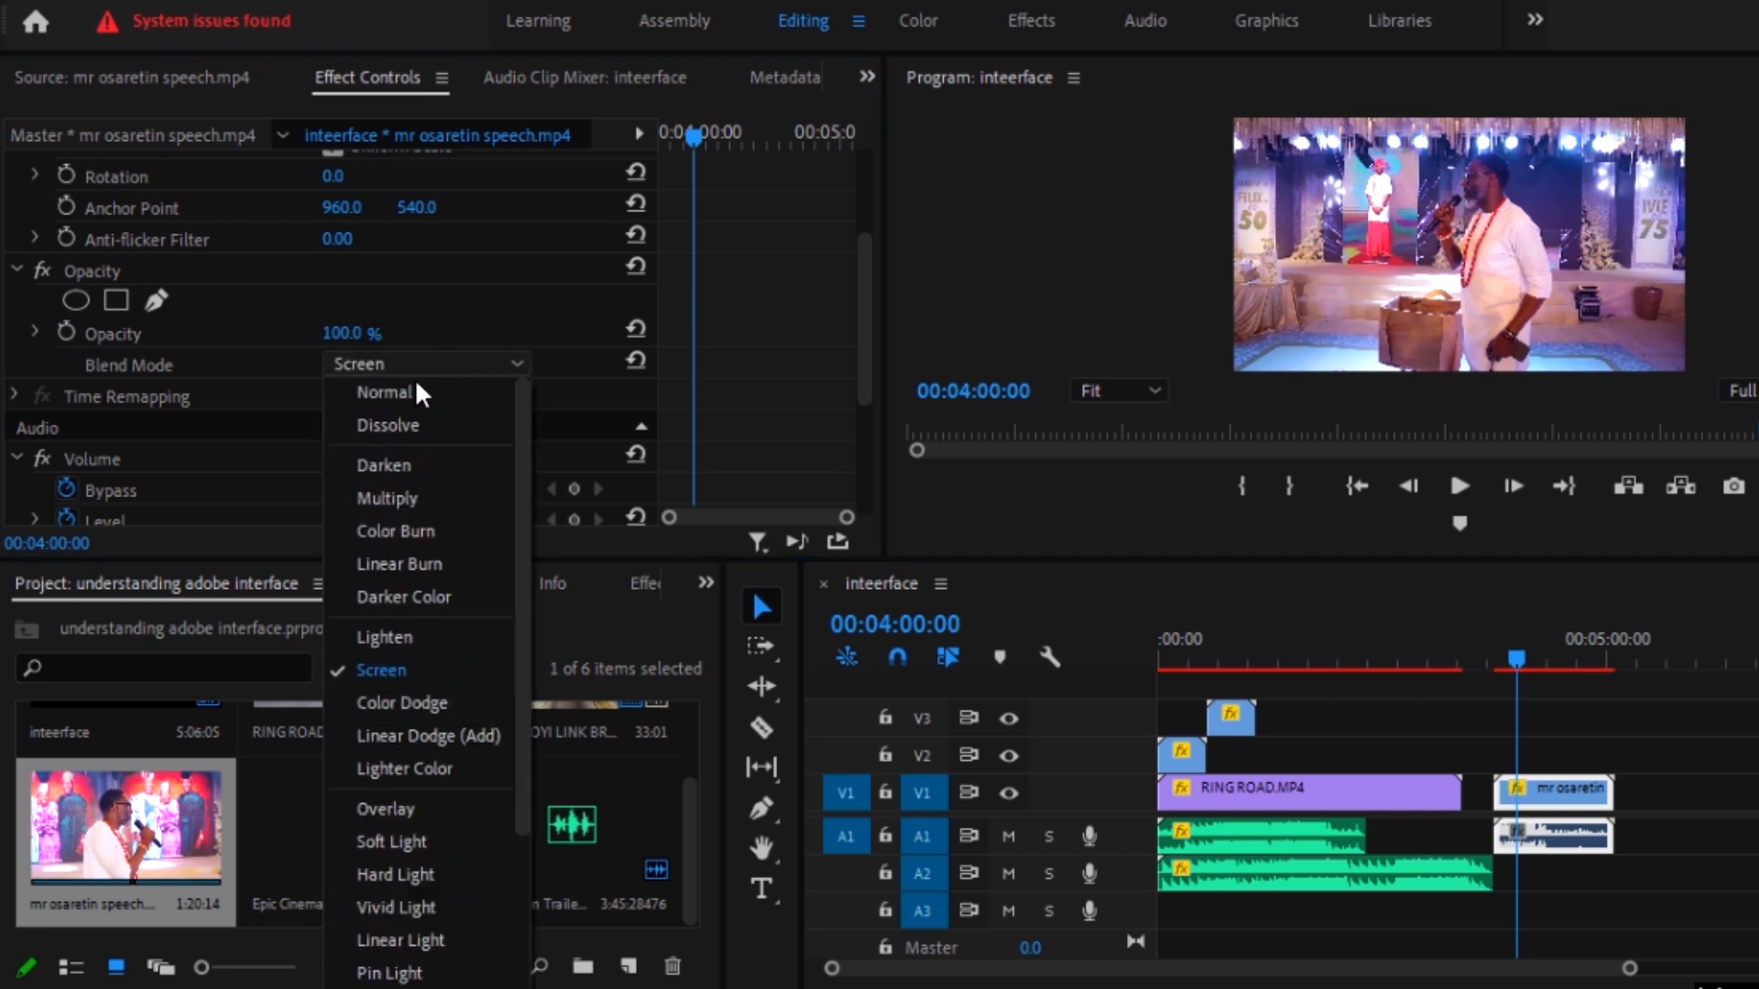
pyautogui.click(415, 390)
pyautogui.scroll(-4, 371, 481)
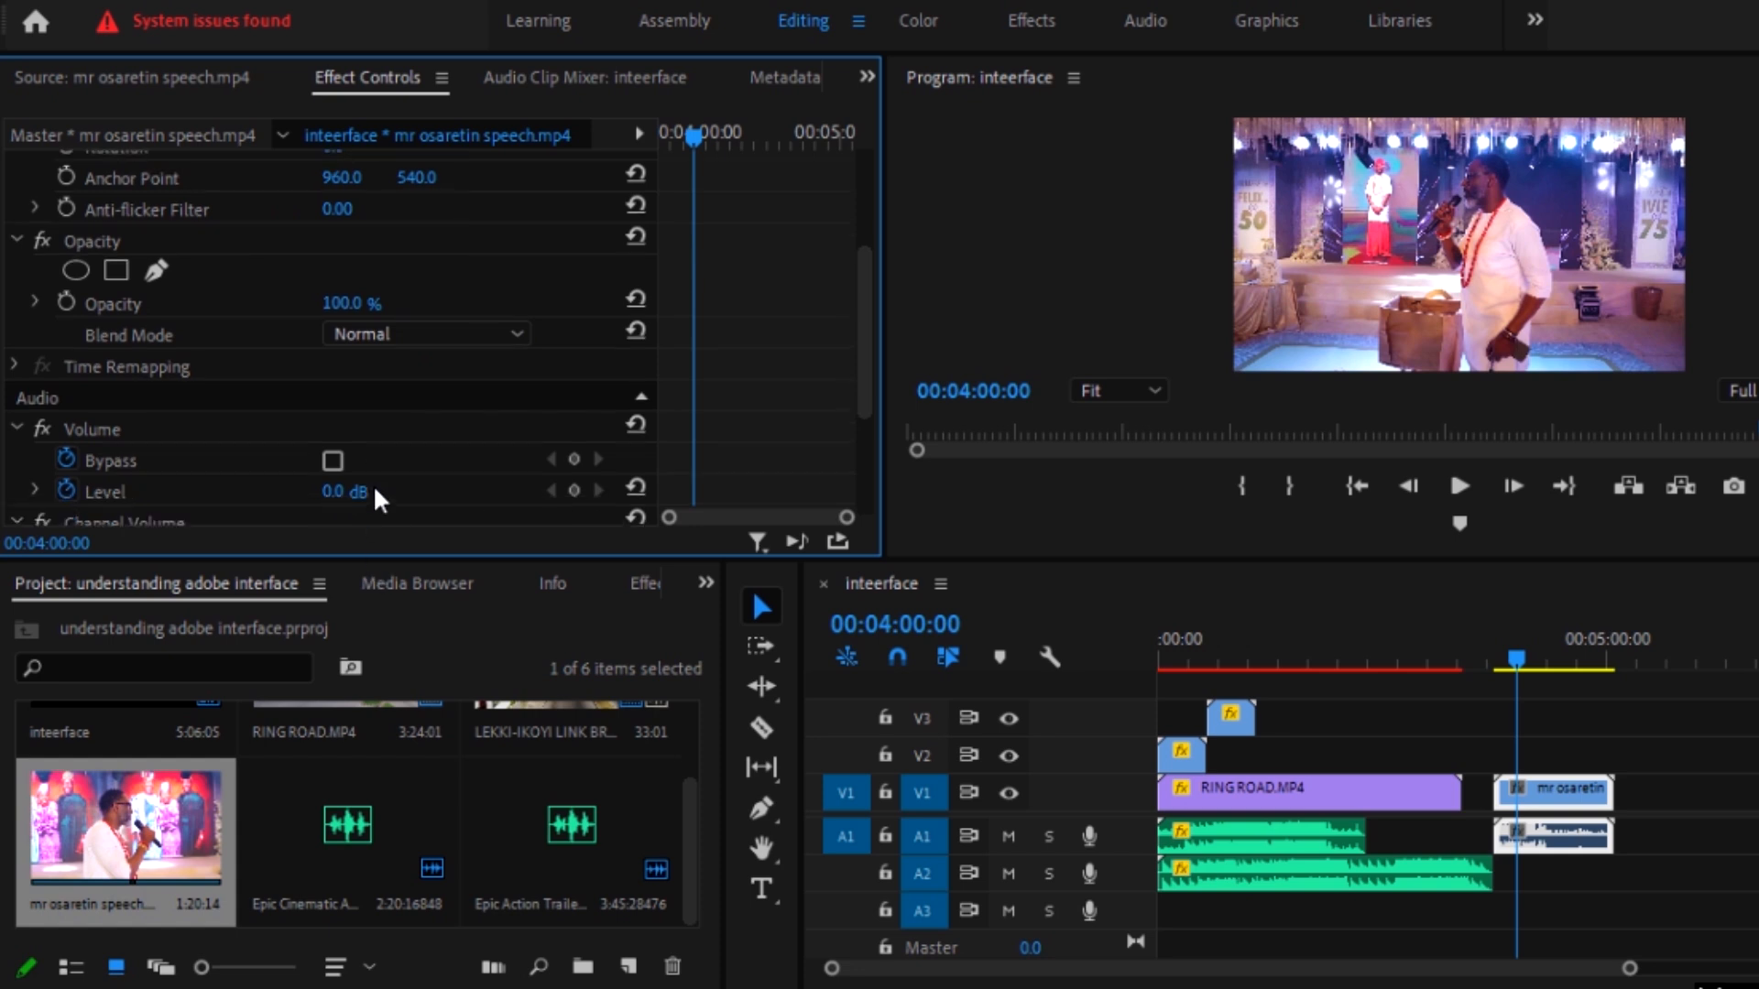
pyautogui.scroll(8, 366, 426)
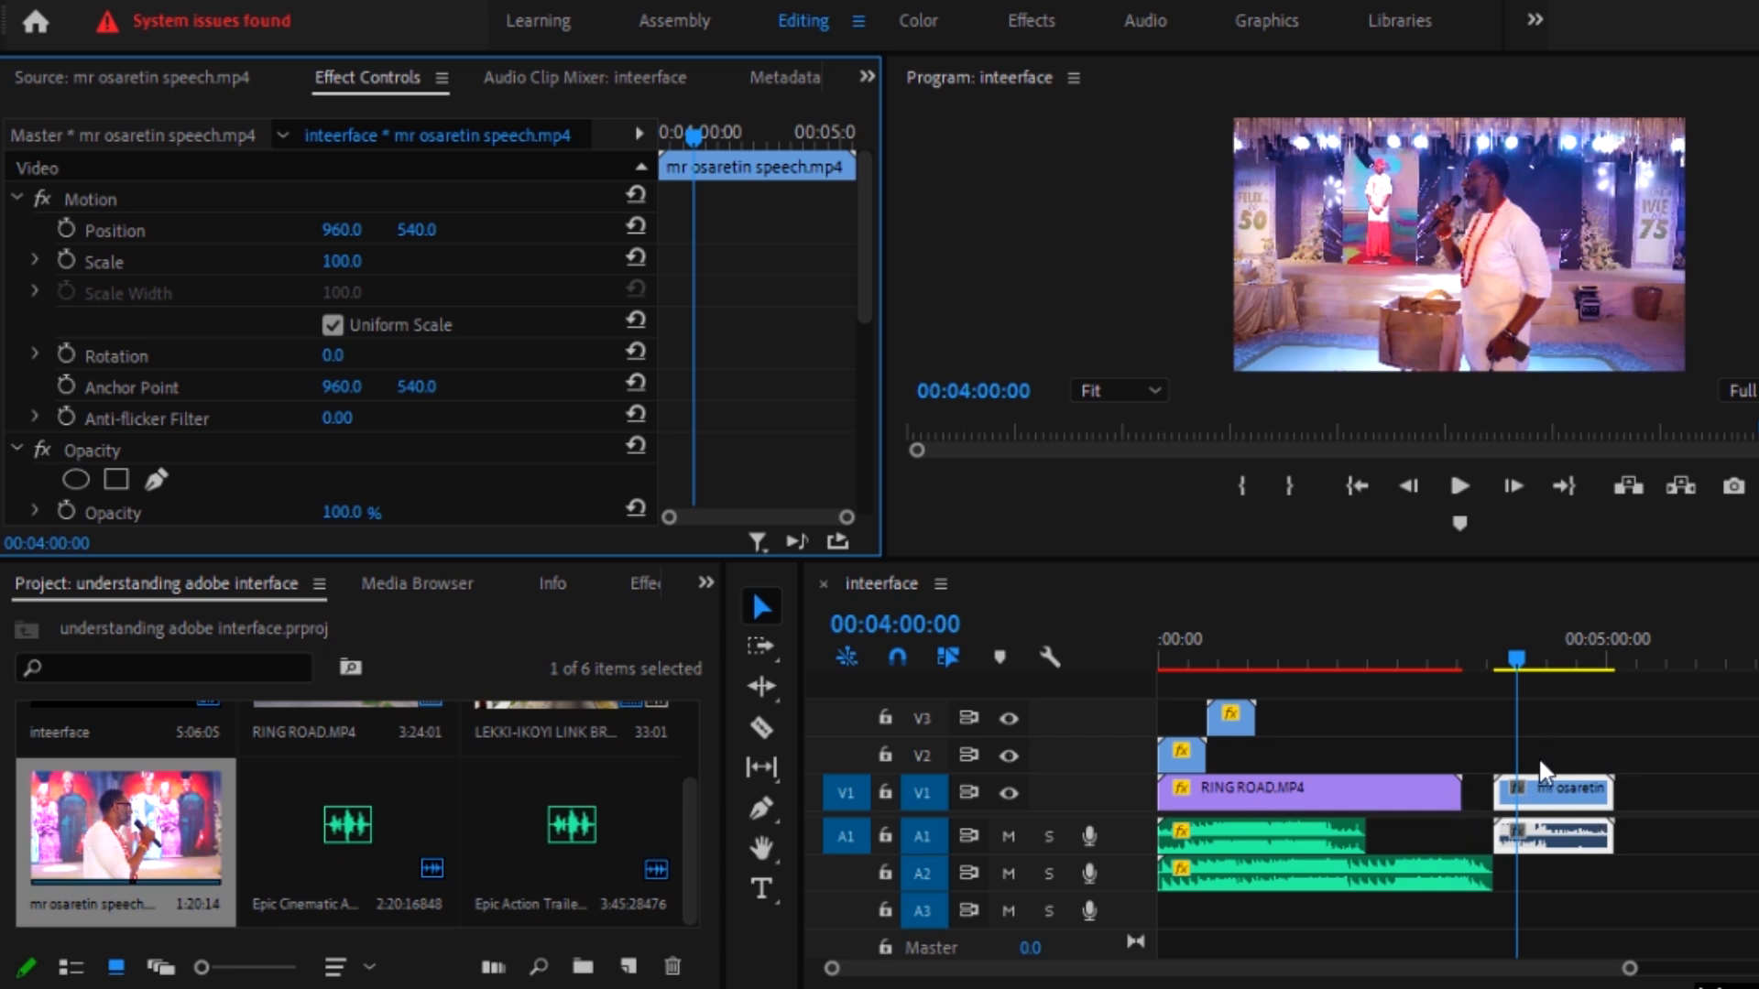
# Step: Review the commands available for the speech clip, and view the timeline at full size before restoring the layout
pyautogui.rightClick(1540, 789)
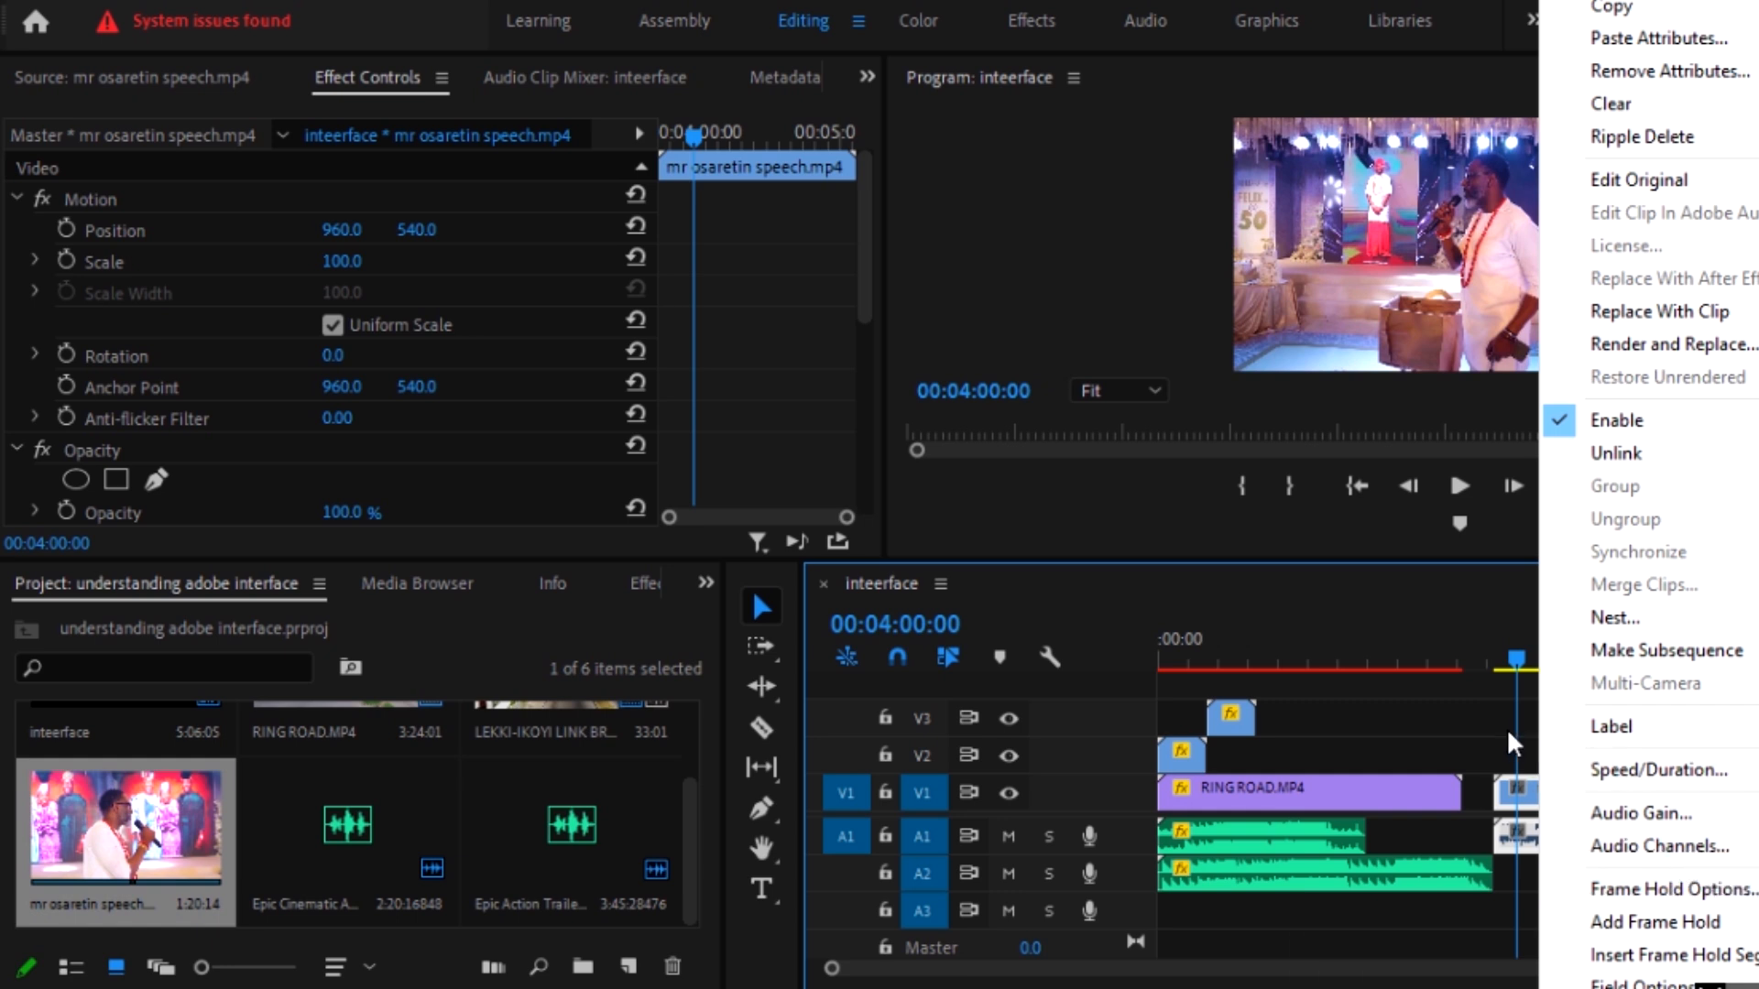
pyautogui.click(1516, 658)
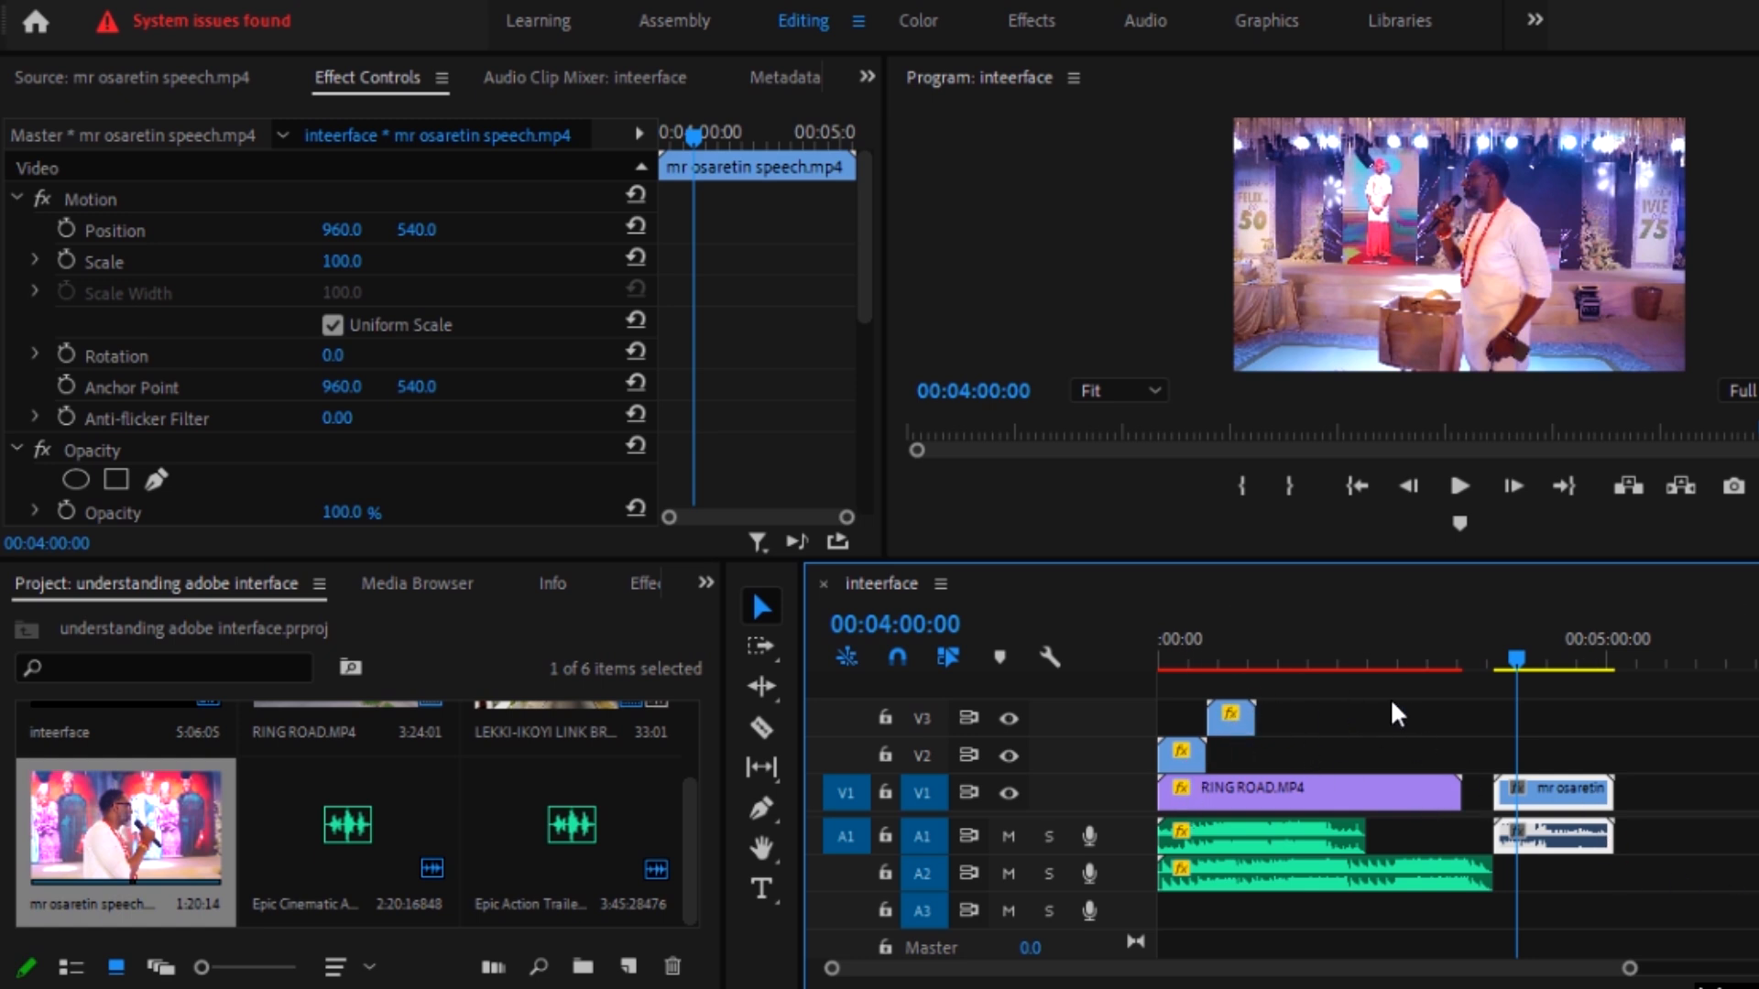
pyautogui.press('`')
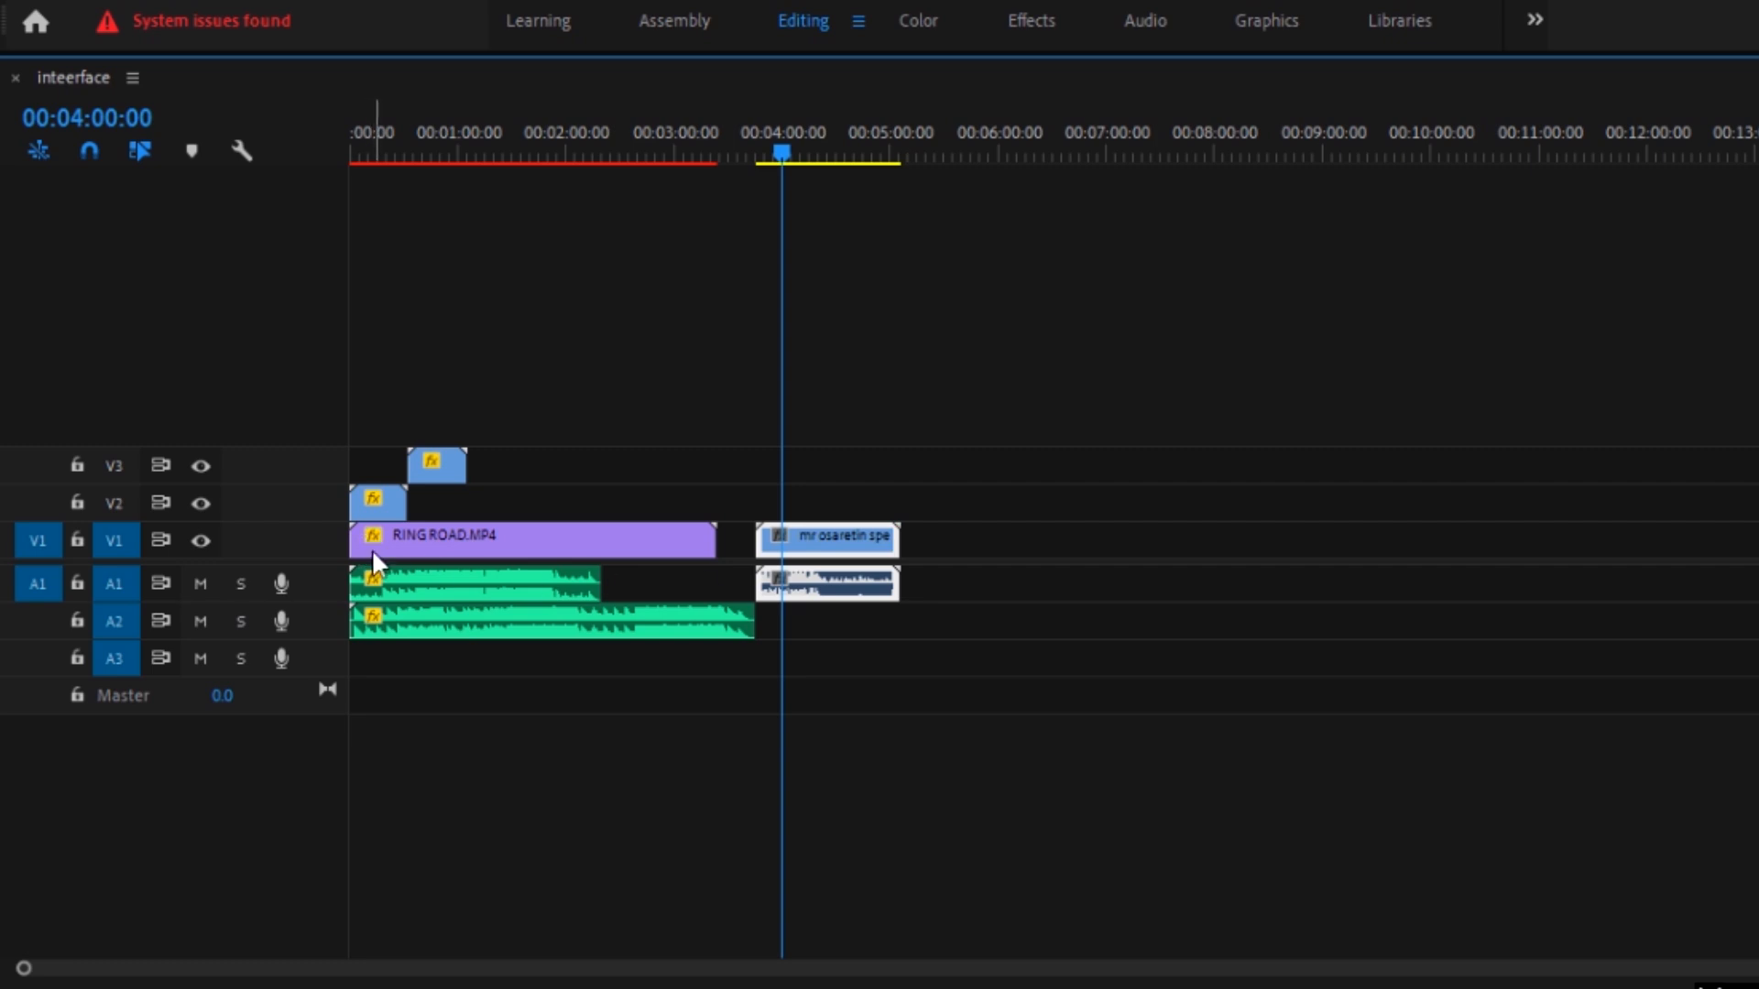
pyautogui.press('`')
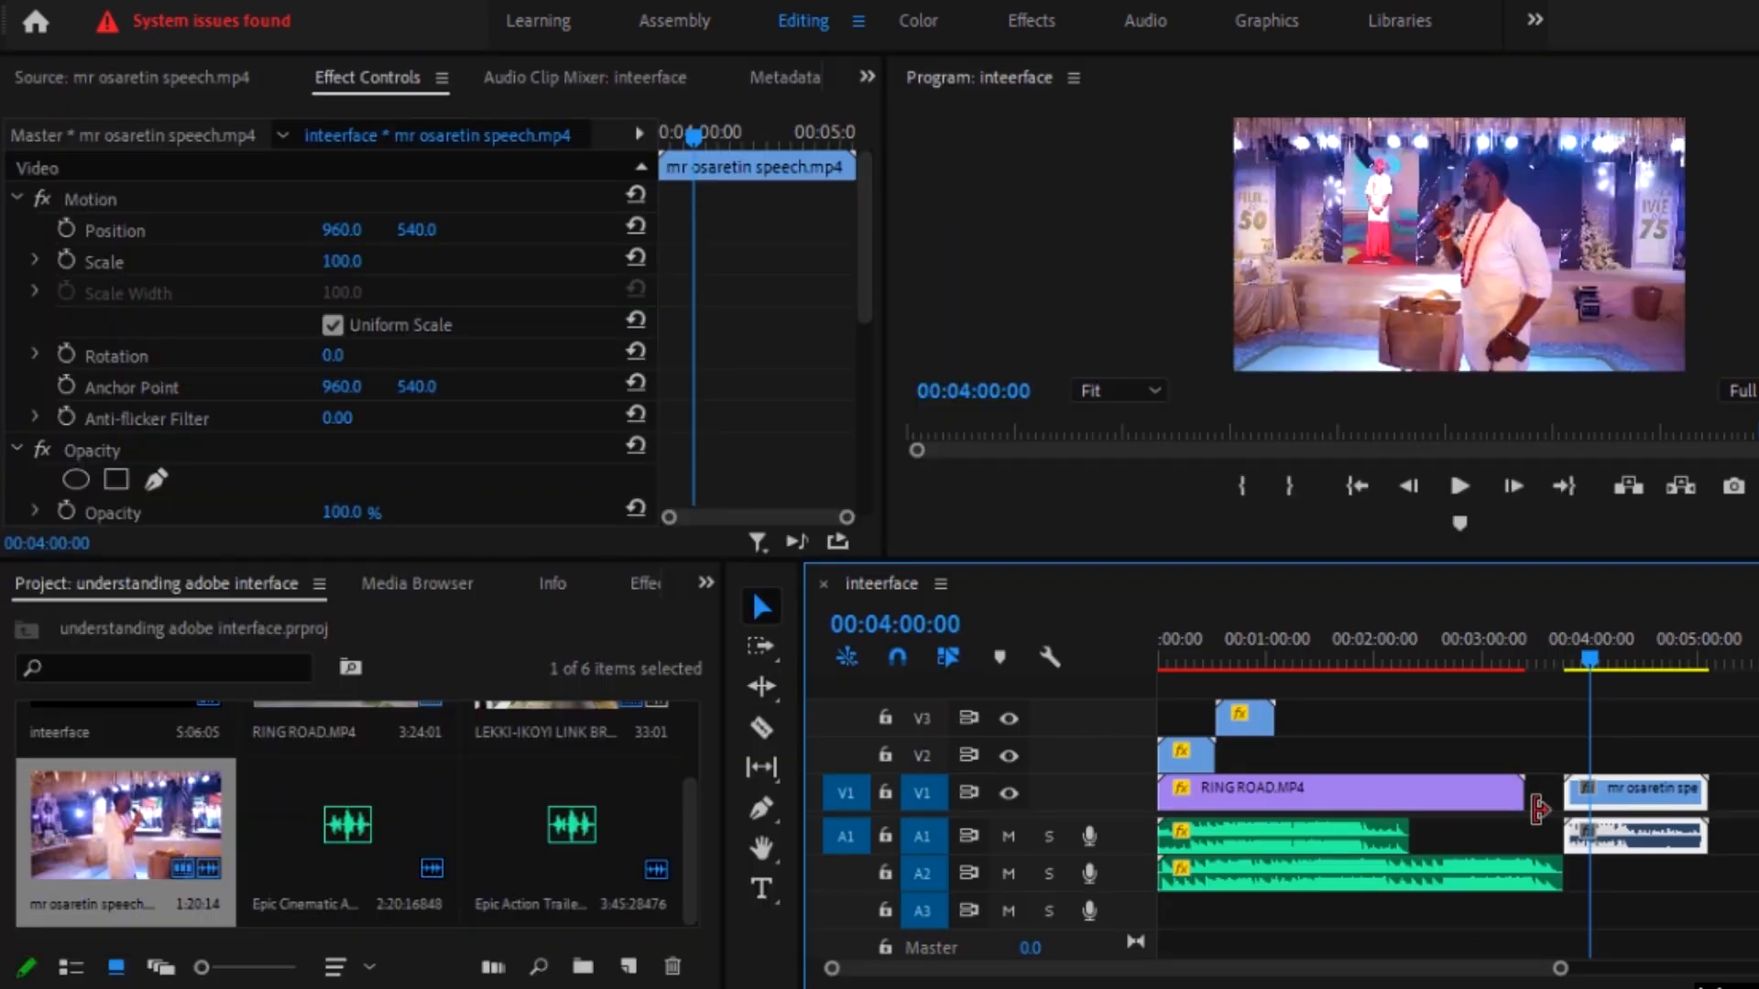
# Step: Nest all the timeline clips into a sequence named ALL IN ONE
pyautogui.moveTo(1745, 685); pyautogui.dragTo(1153, 893)
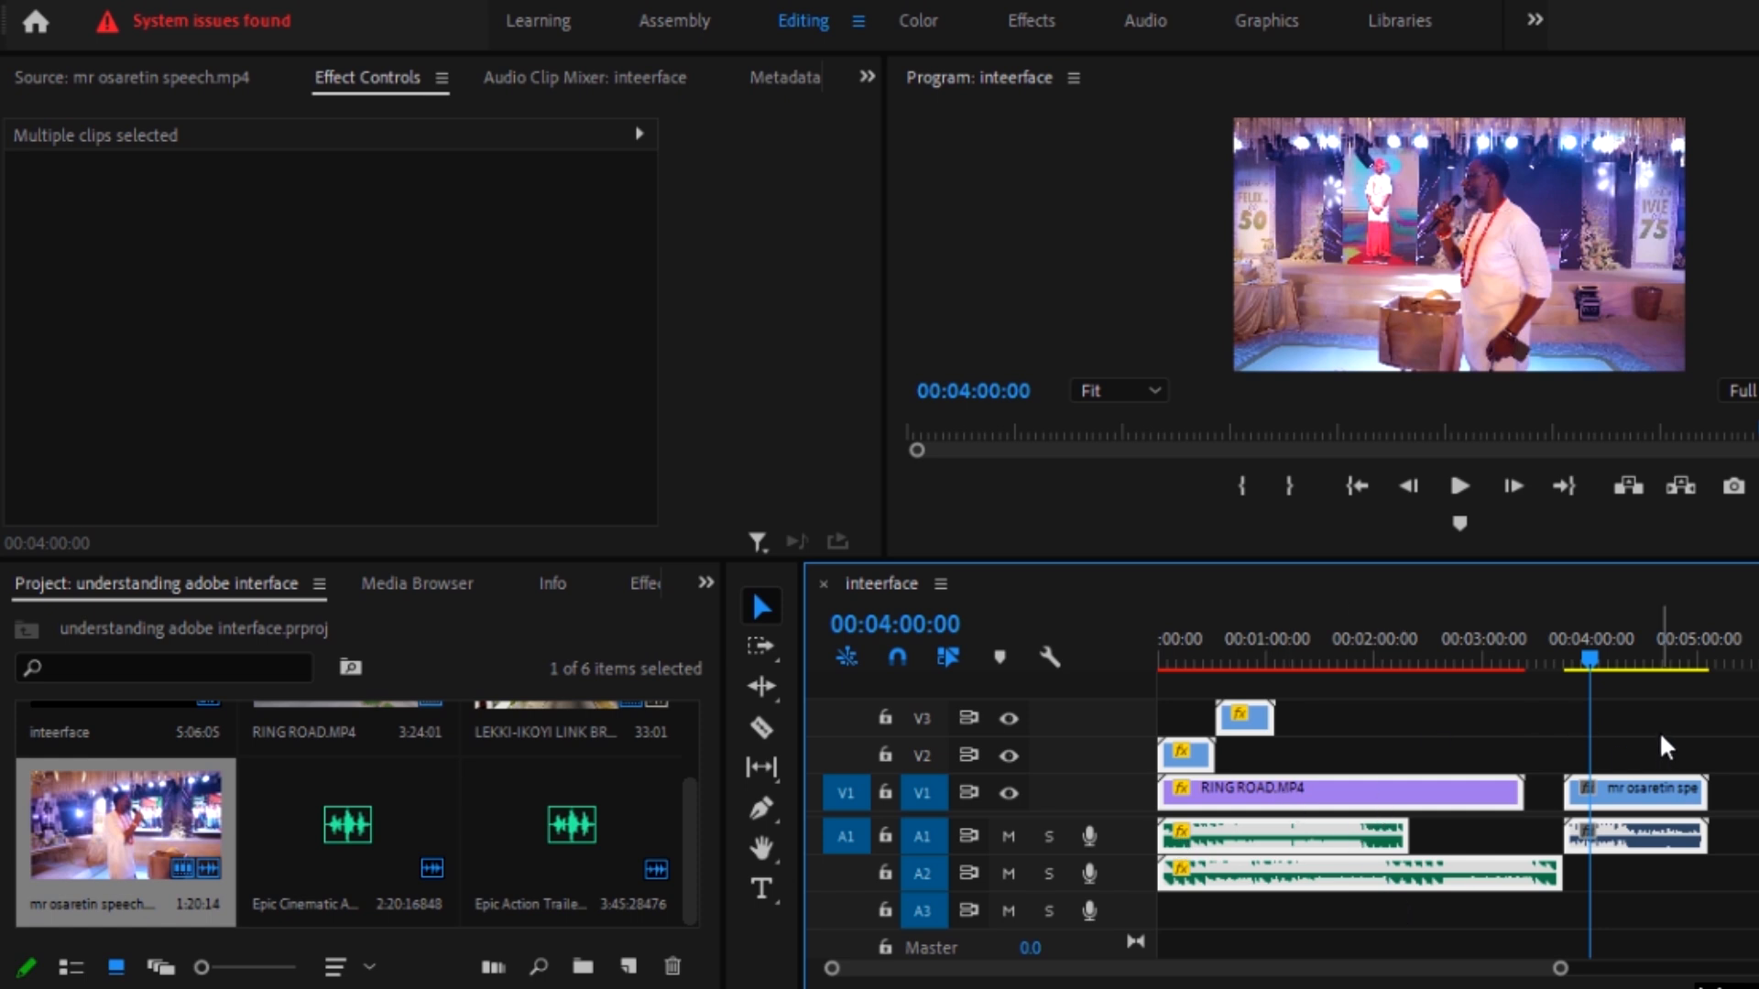
pyautogui.rightClick(1413, 793)
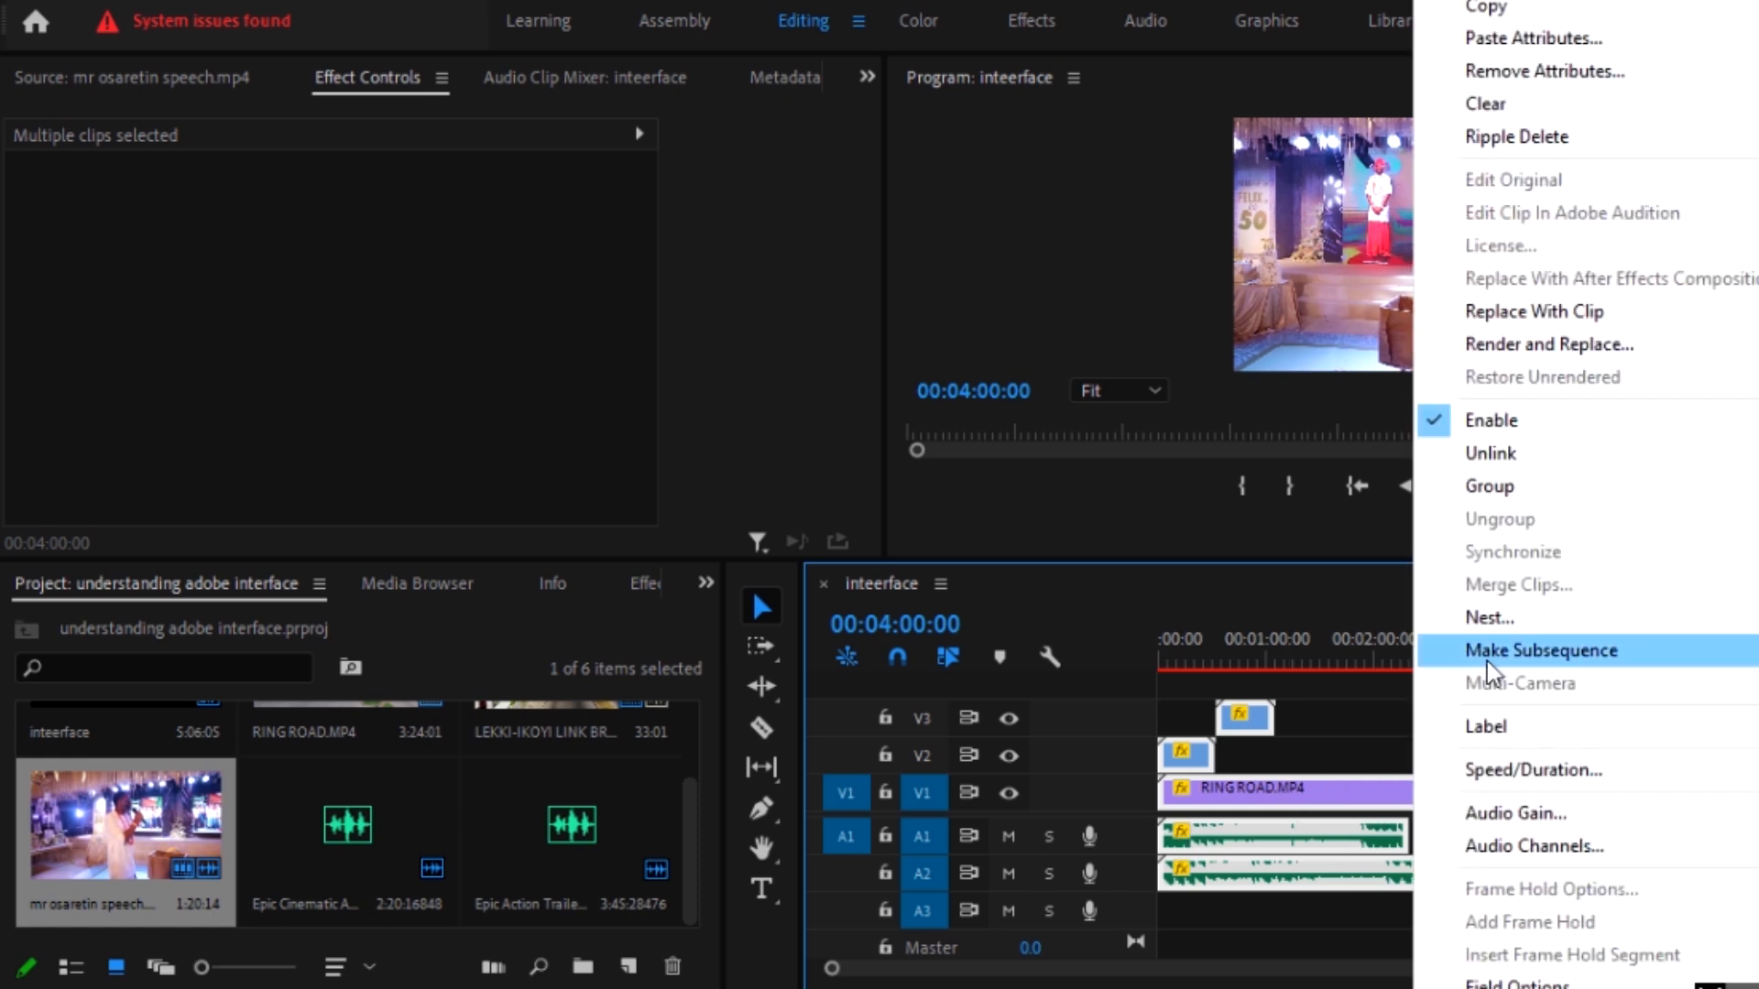
pyautogui.click(1495, 616)
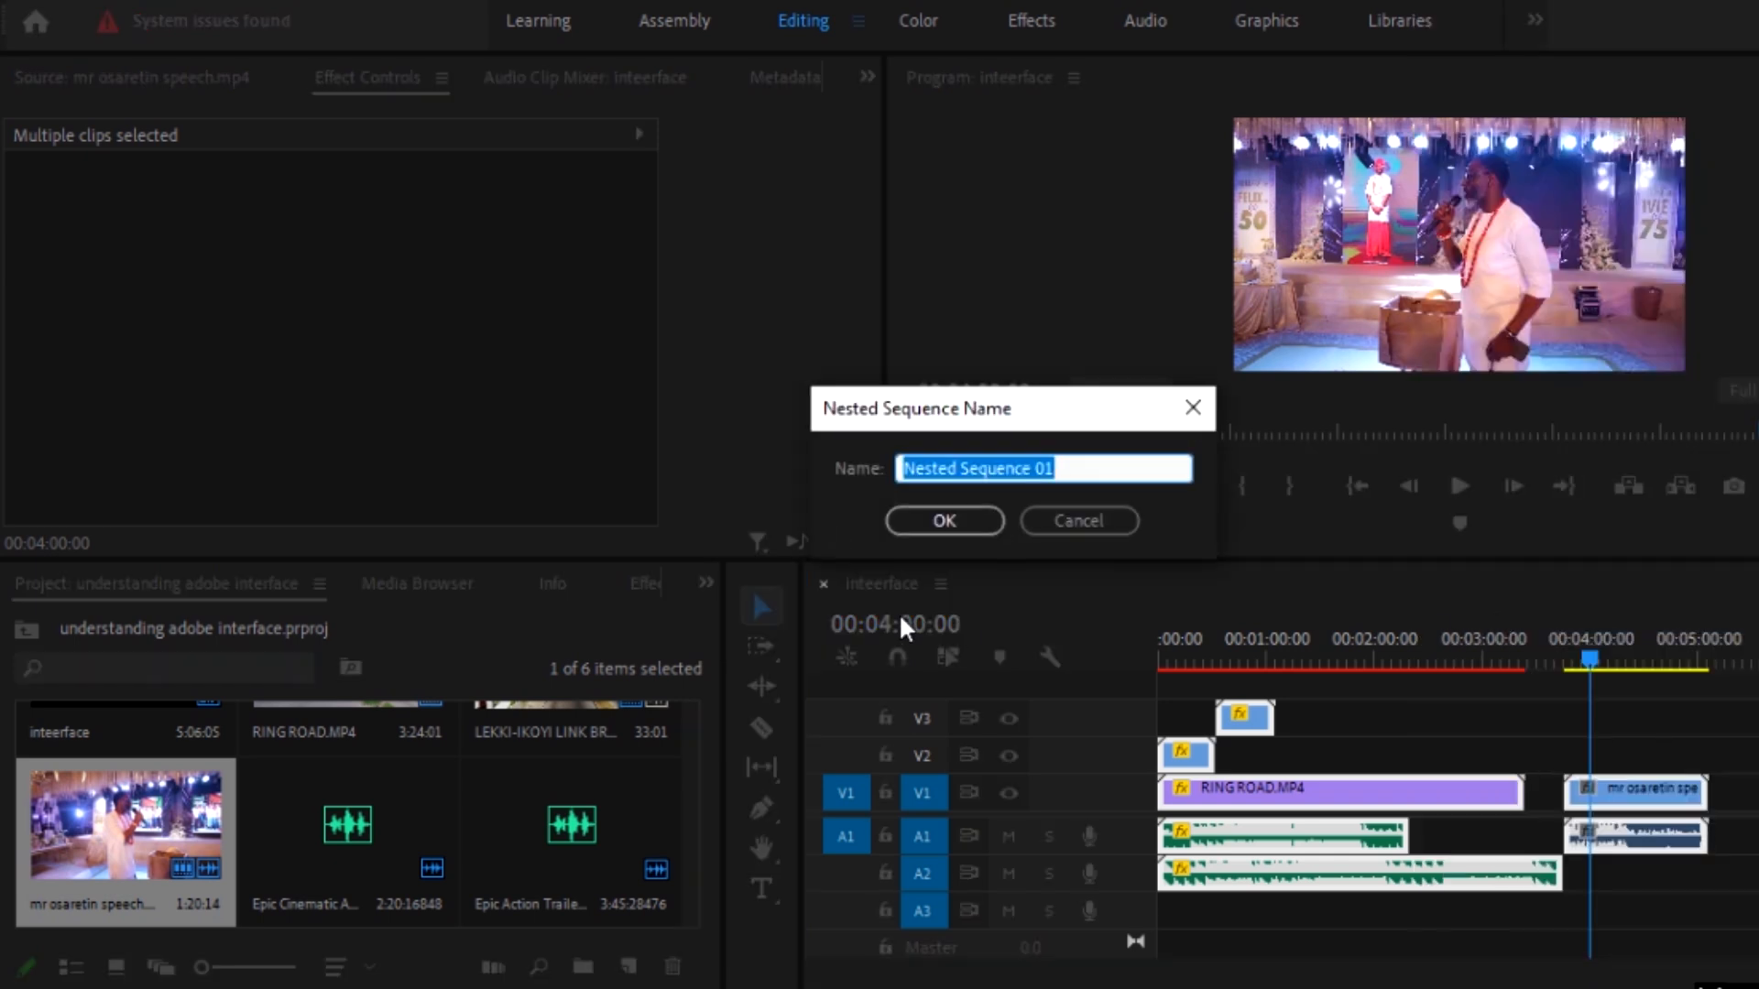
pyautogui.write('ALL IN ONE')
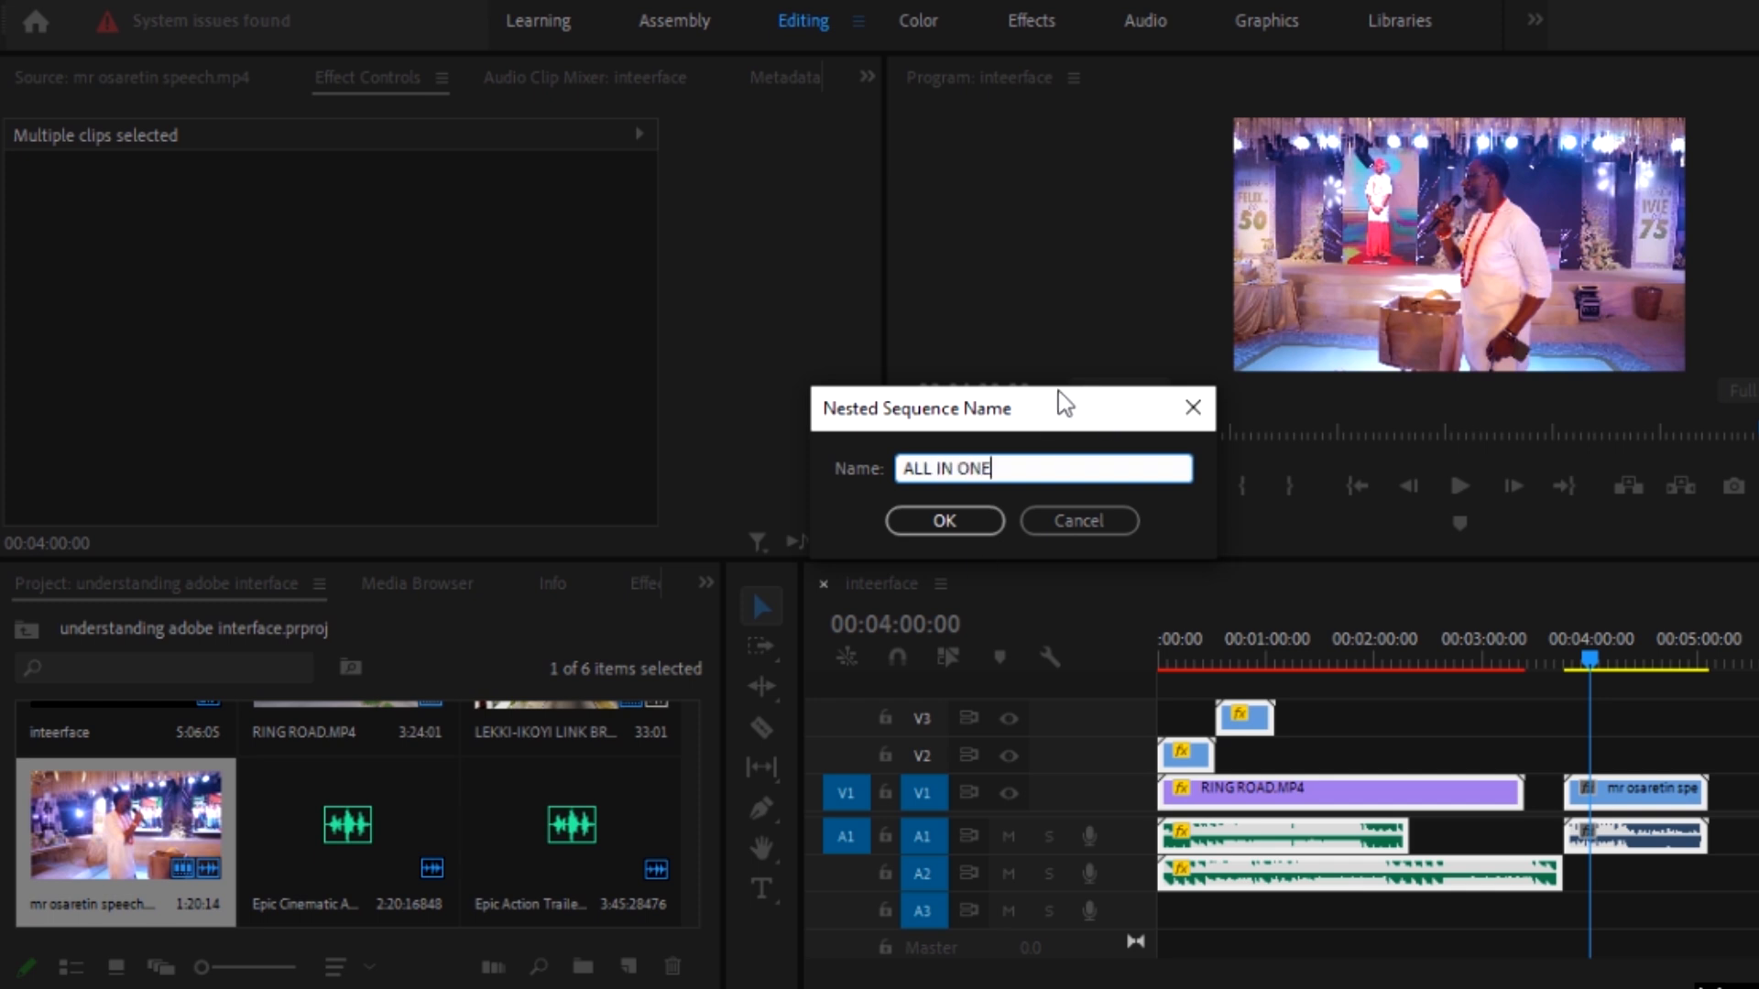
pyautogui.click(936, 526)
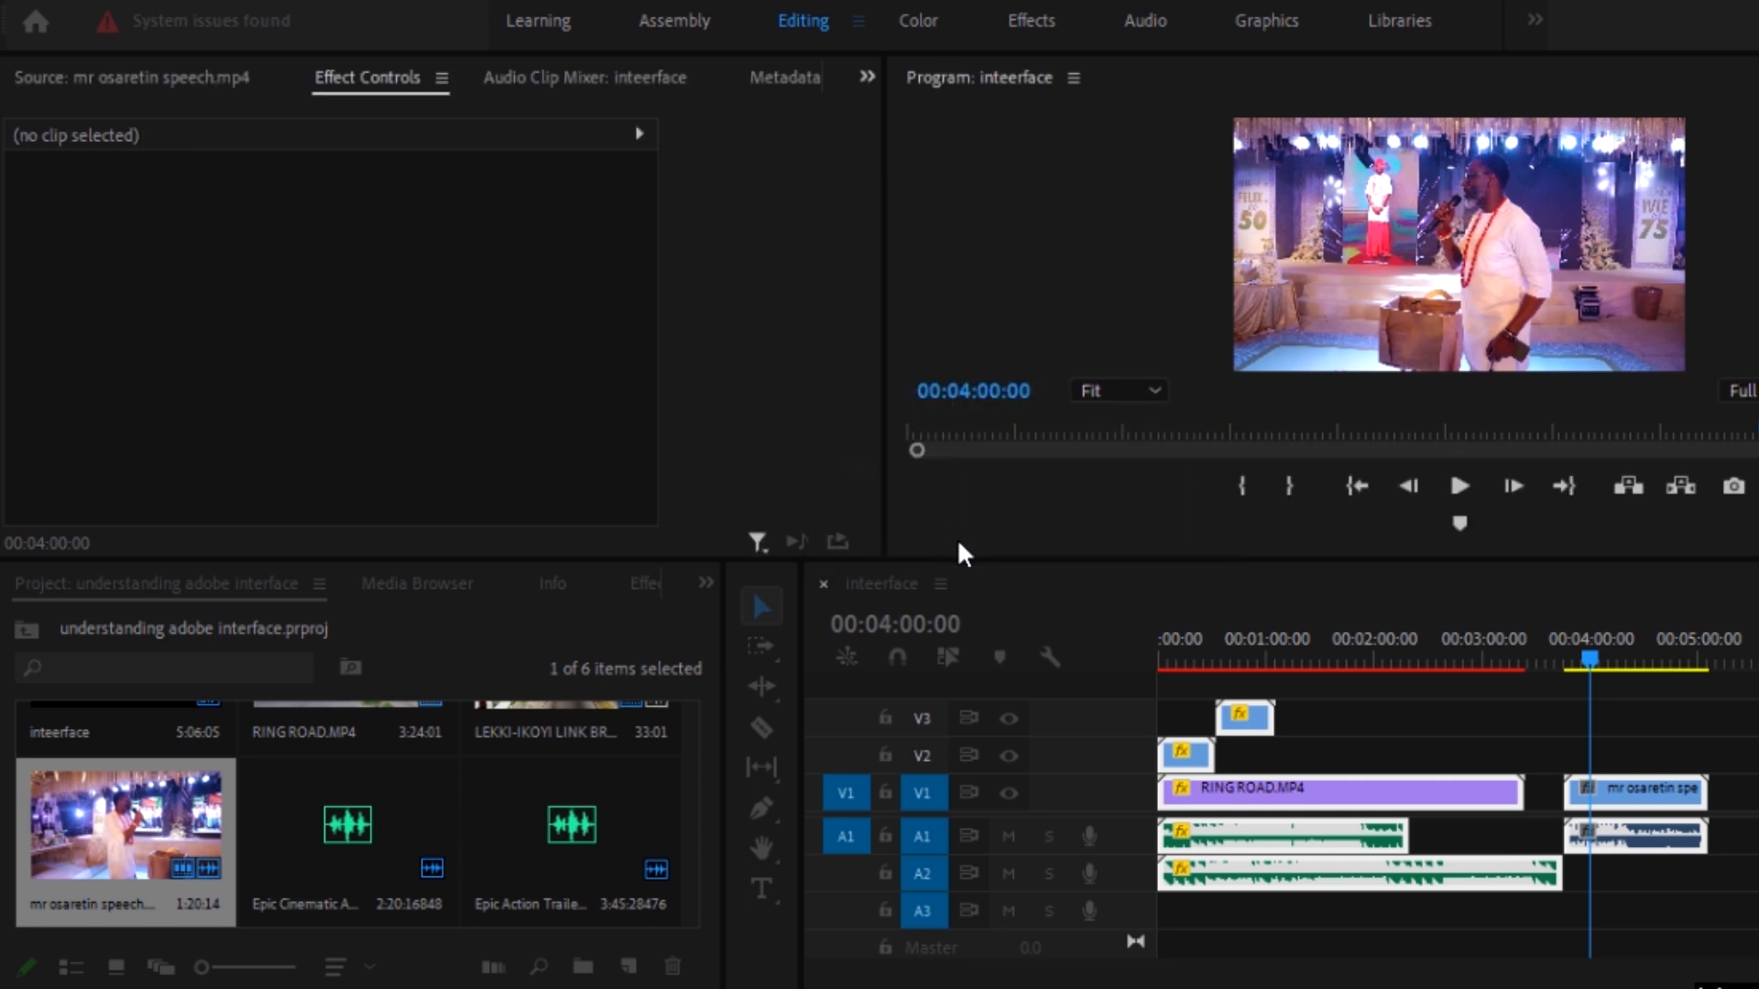
# Step: Preview the nested ALL IN ONE sequence at several points, stopping at 00:02:01:22
pyautogui.click(1482, 661)
pyautogui.press('space')
pyautogui.moveTo(1484, 662); pyautogui.dragTo(1610, 658)
pyautogui.moveTo(1498, 682); pyautogui.dragTo(1383, 718)
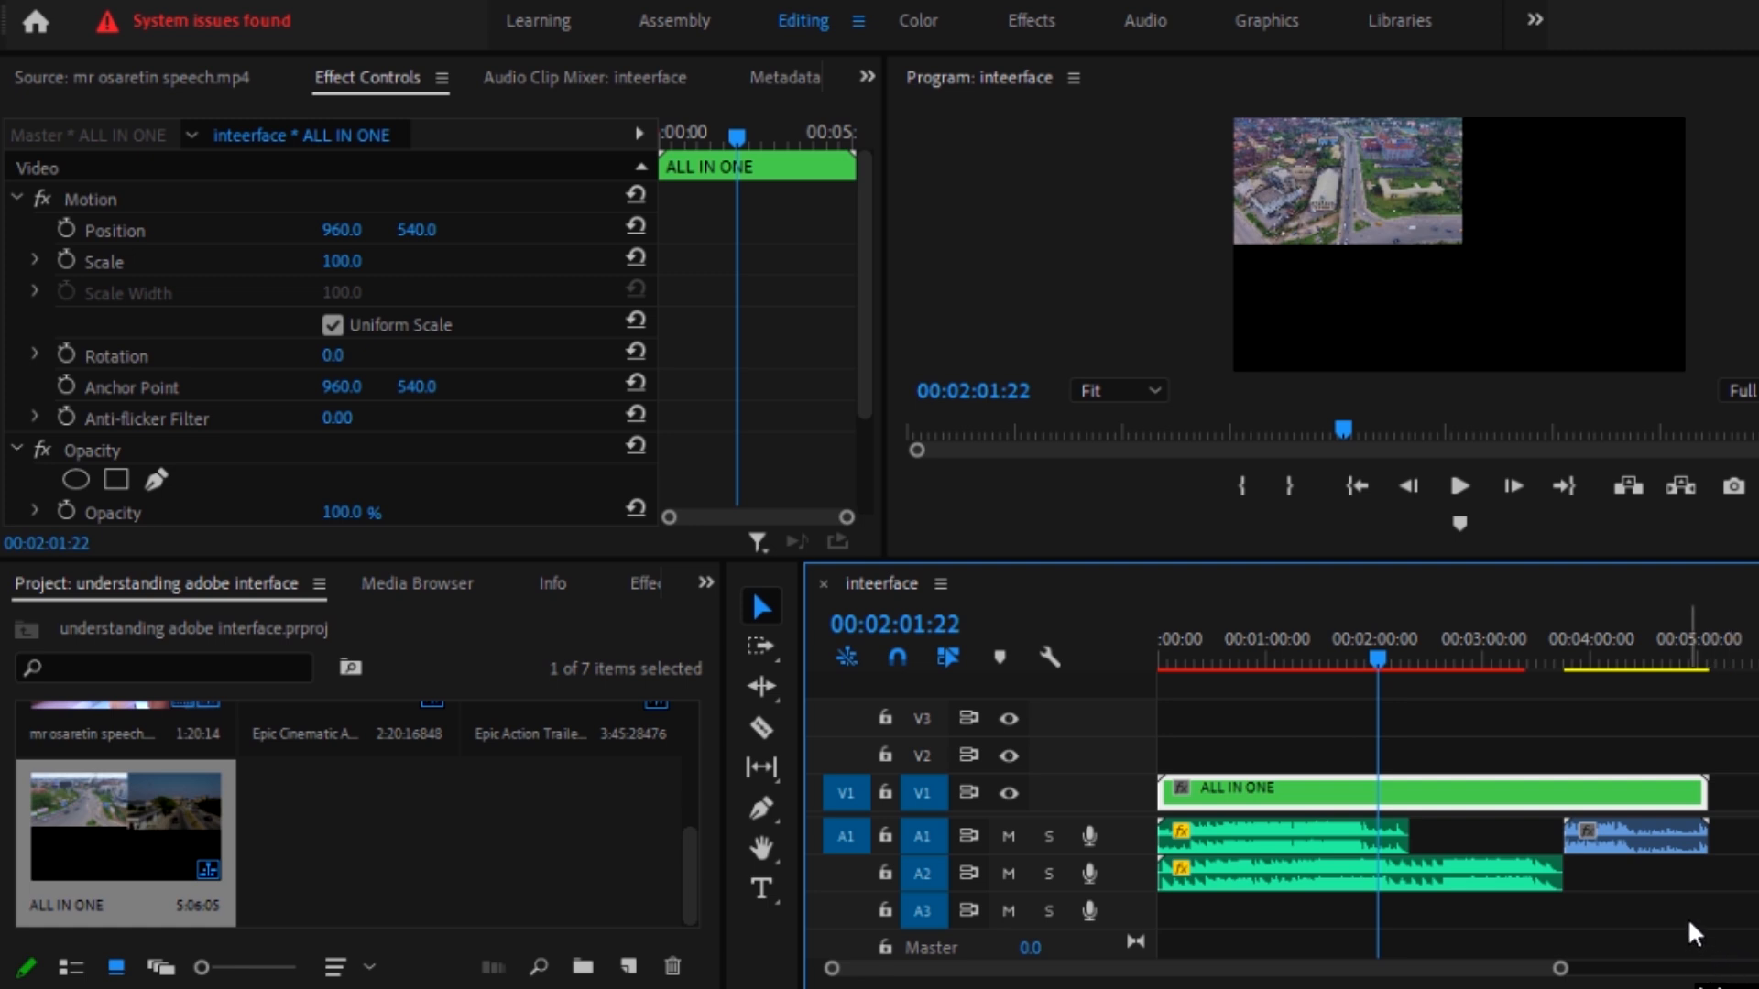
# Step: Undo the nesting of the timeline clips and check the project items
pyautogui.hotkey('ctrl', 'z')
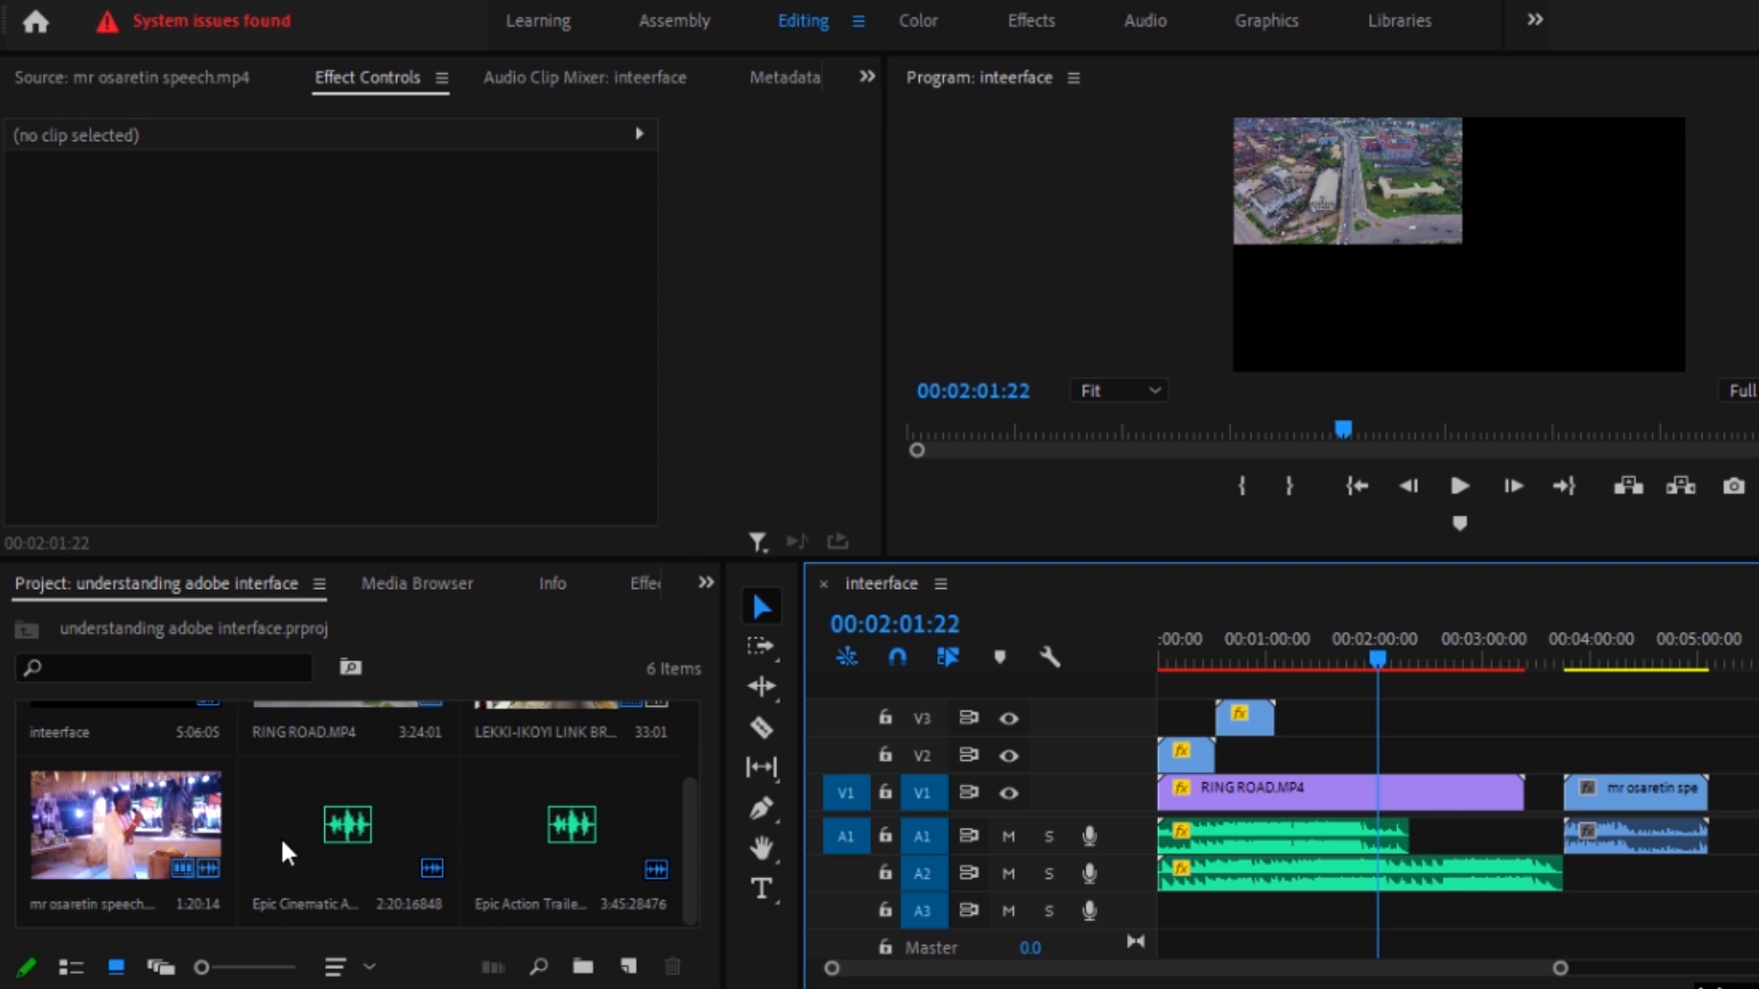
pyautogui.scroll(2, 376, 823)
pyautogui.scroll(-2, 387, 761)
# Step: Show the clip settings of RING ROAD.MP4 and those of the speech clip at 00:04:13:18
pyautogui.click(1393, 794)
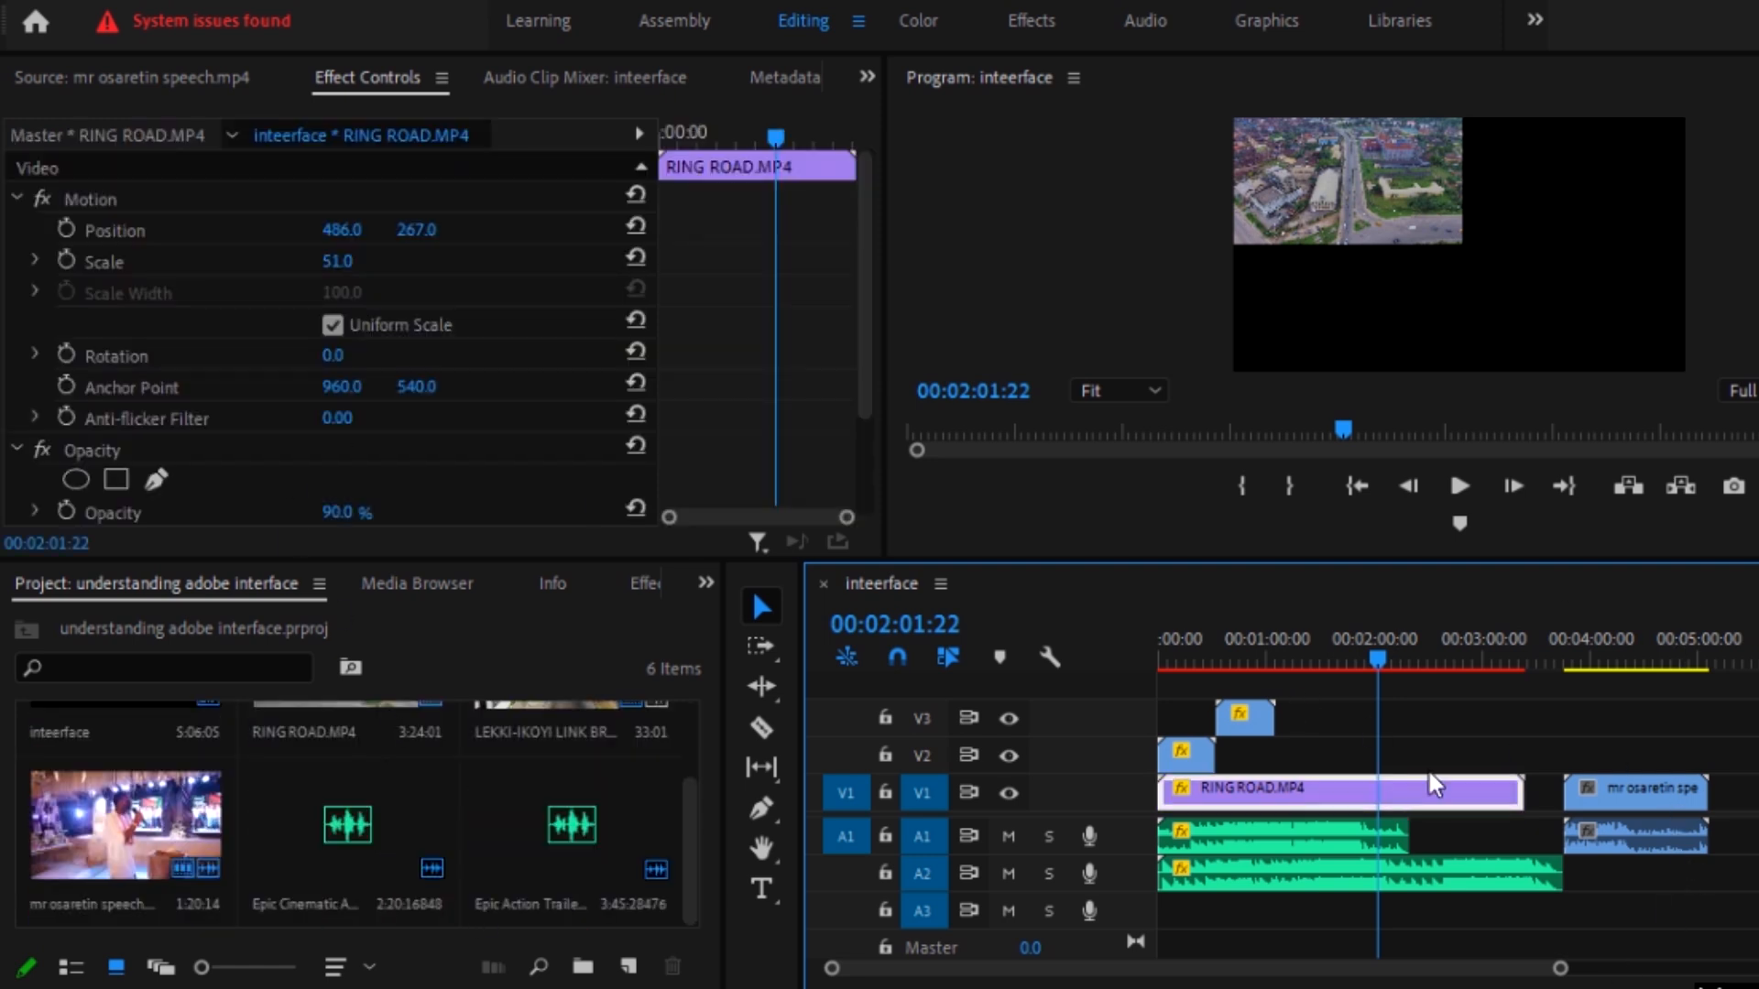
pyautogui.click(1635, 714)
pyautogui.moveTo(1618, 656); pyautogui.dragTo(1616, 656)
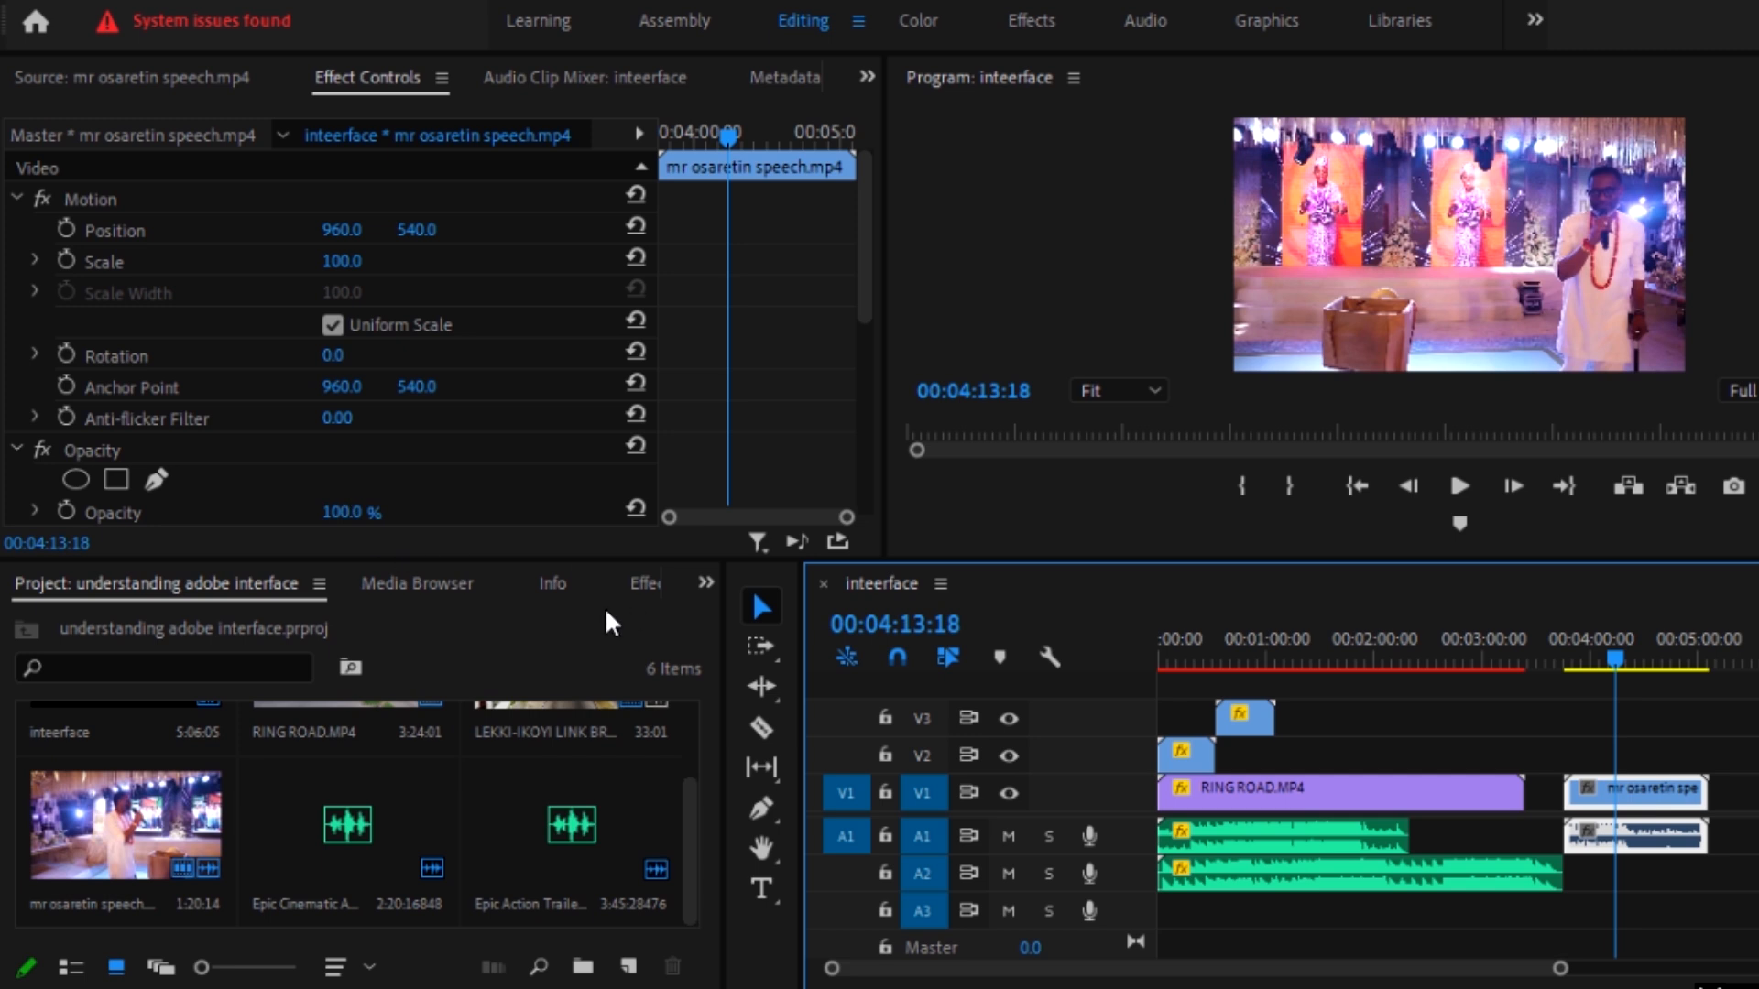
# Step: Switch between the effects library and the project items, and enlarge the effects library to fill the workspace
pyautogui.click(646, 583)
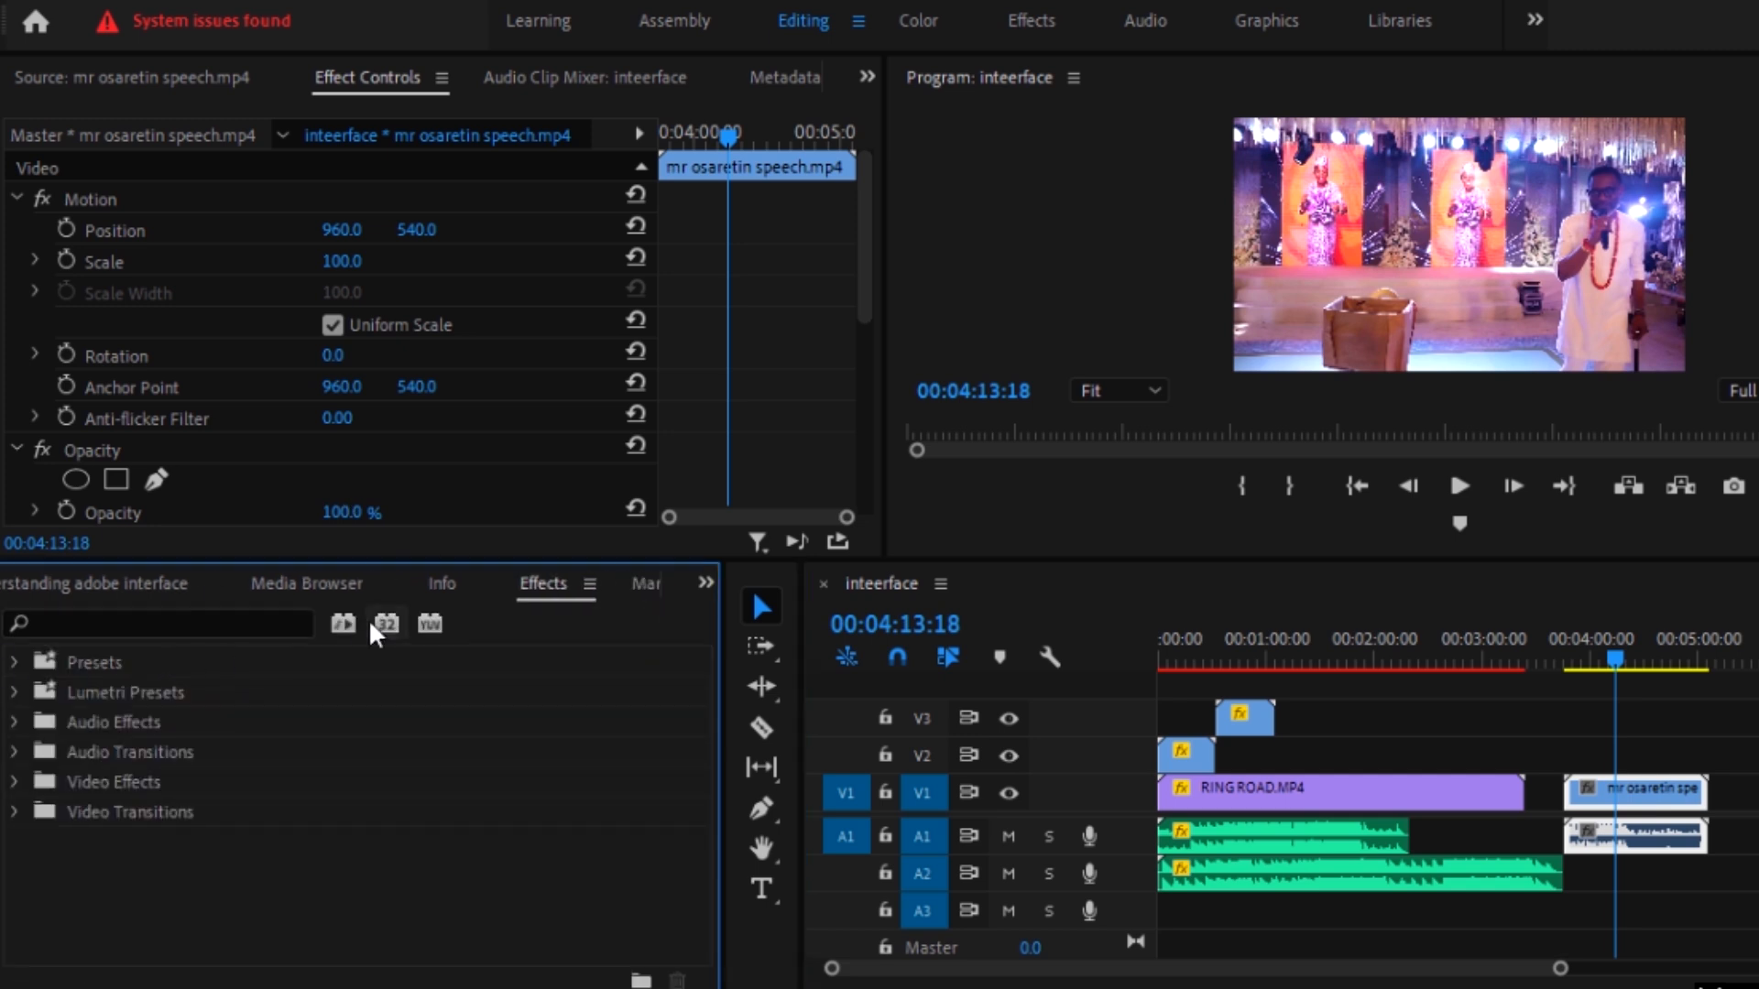
pyautogui.click(707, 583)
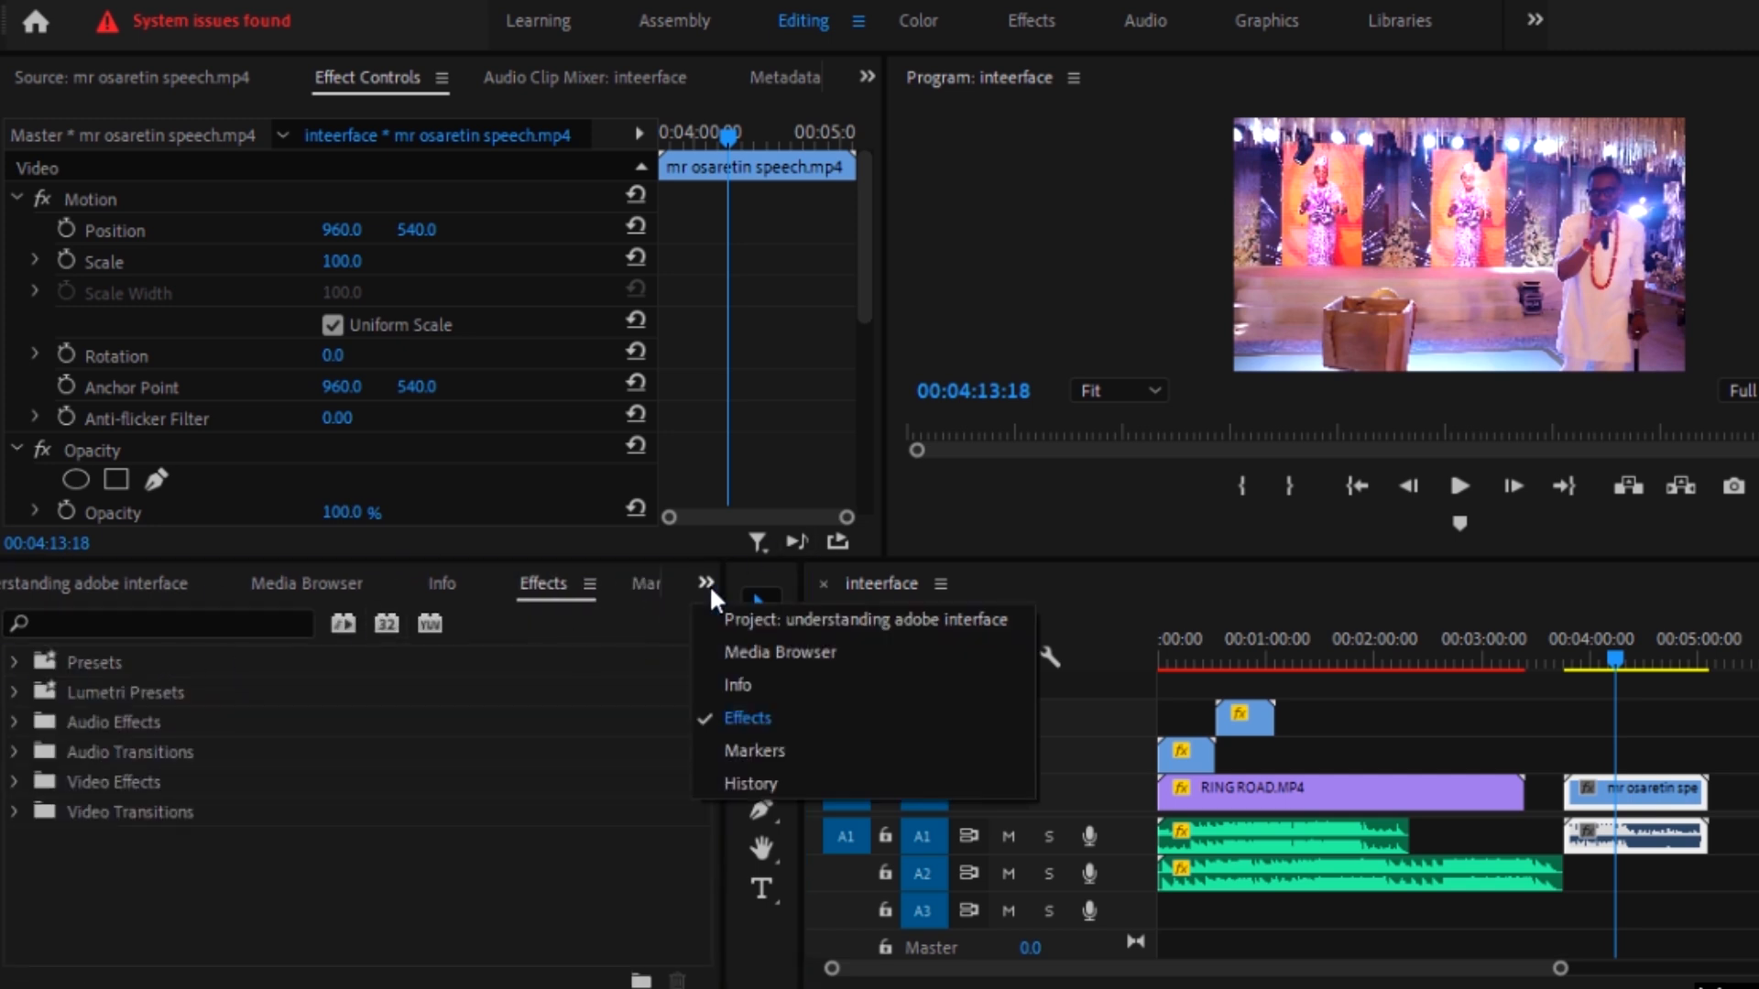
pyautogui.click(747, 619)
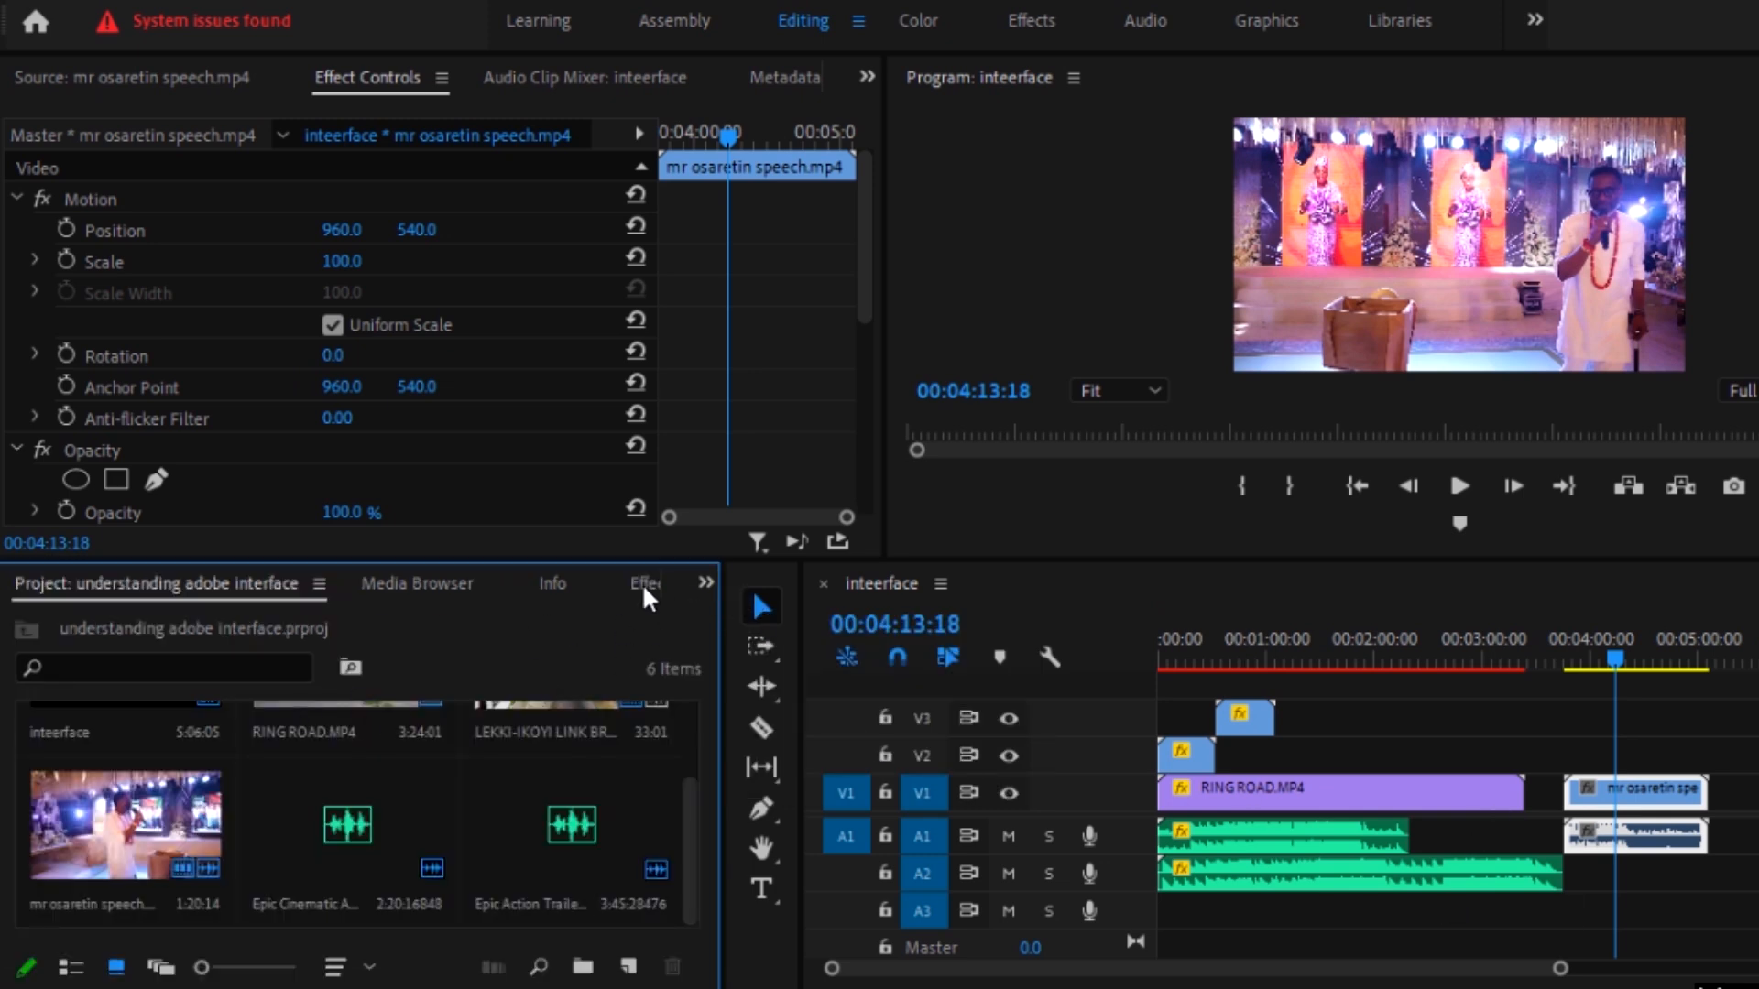
pyautogui.click(644, 582)
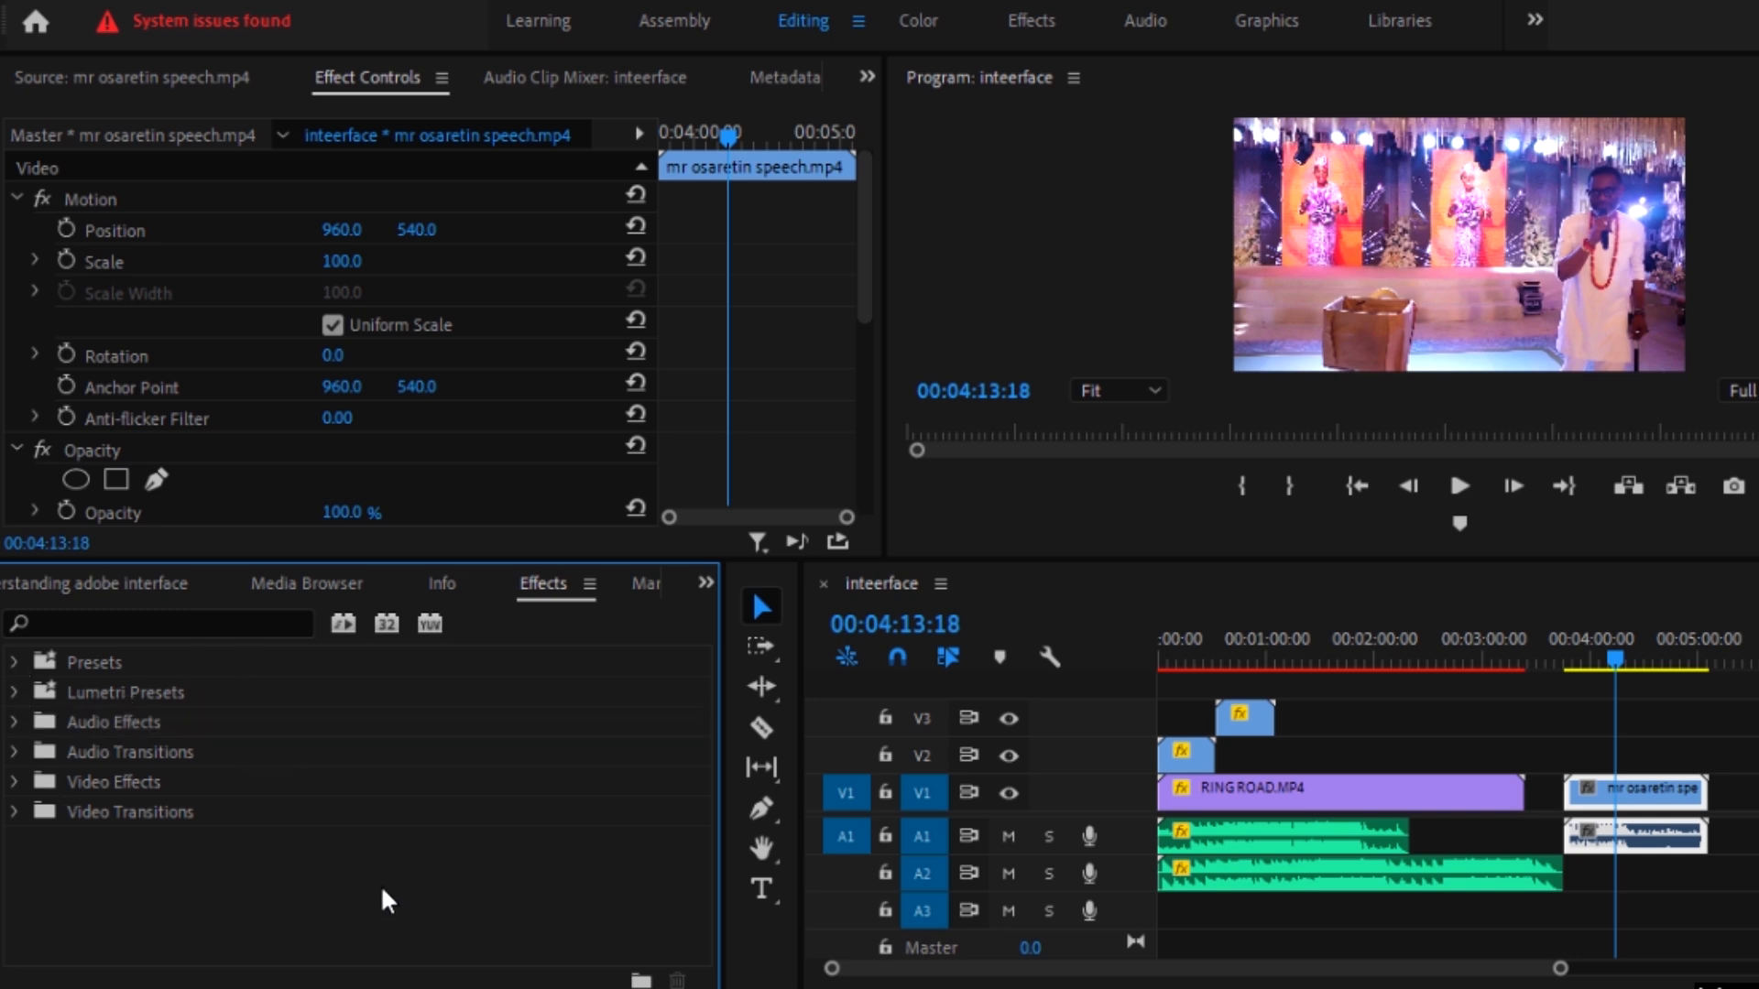
pyautogui.press('`')
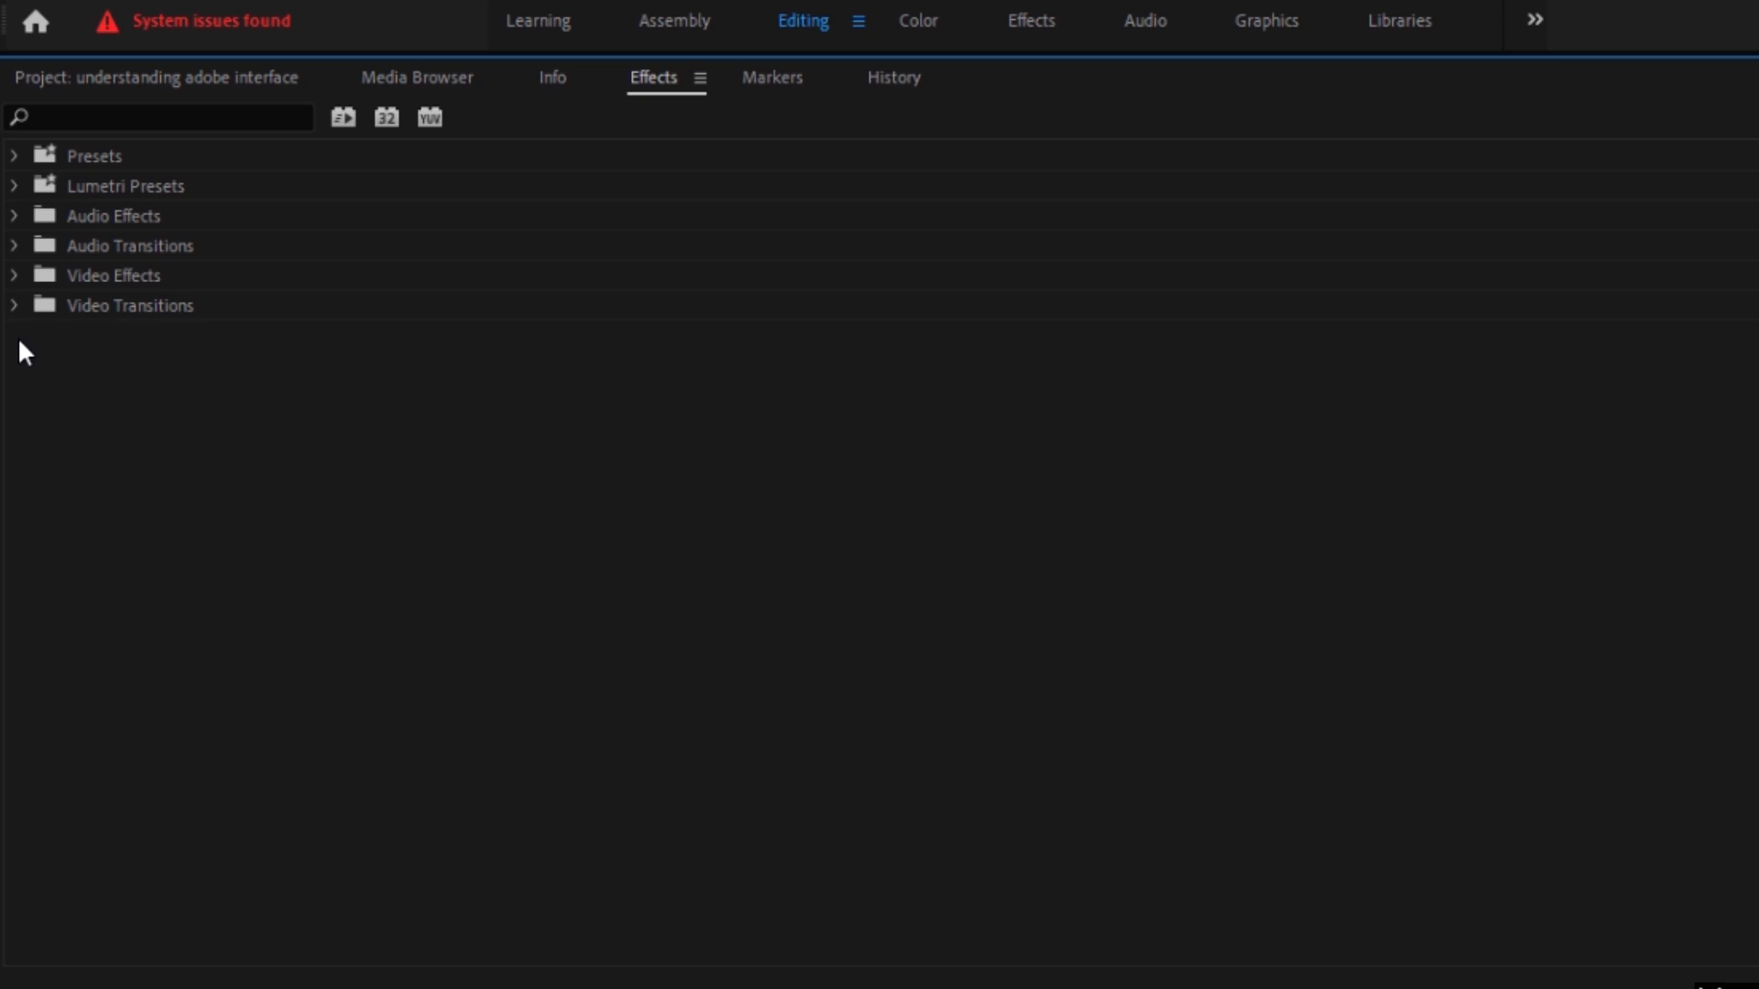
# Step: Restore the normal workspace layout and look through the preset categories in the effects library
pyautogui.press('`')
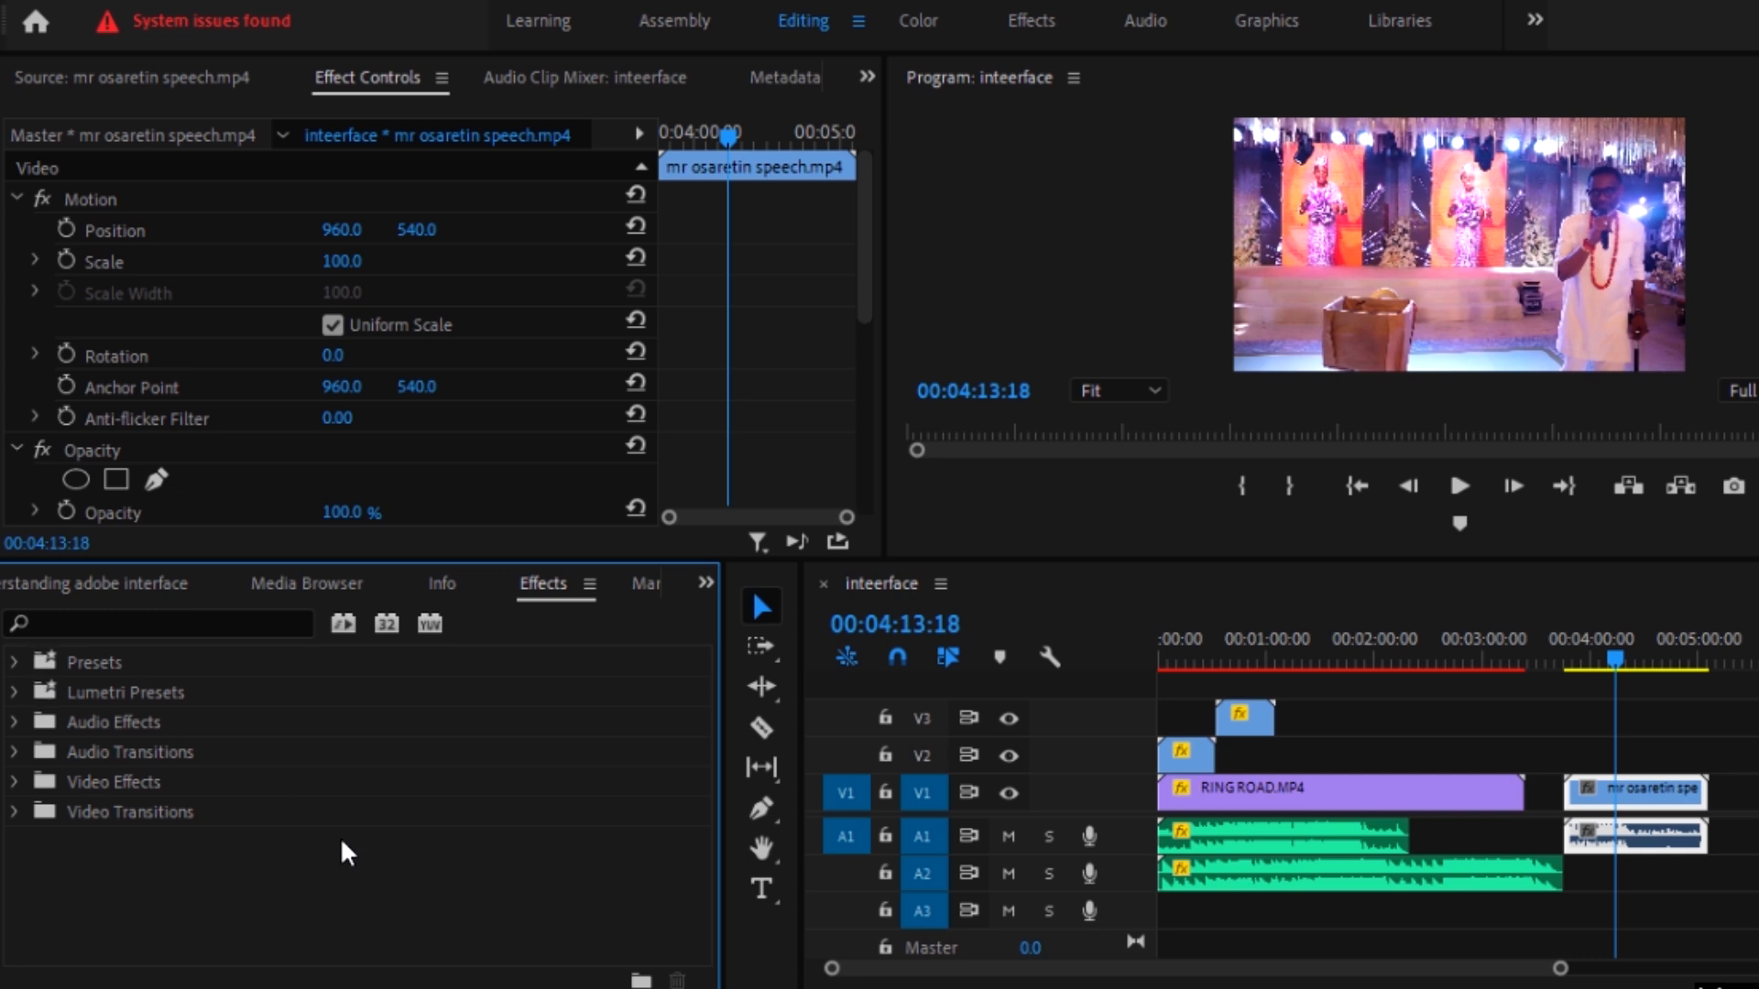
pyautogui.click(13, 662)
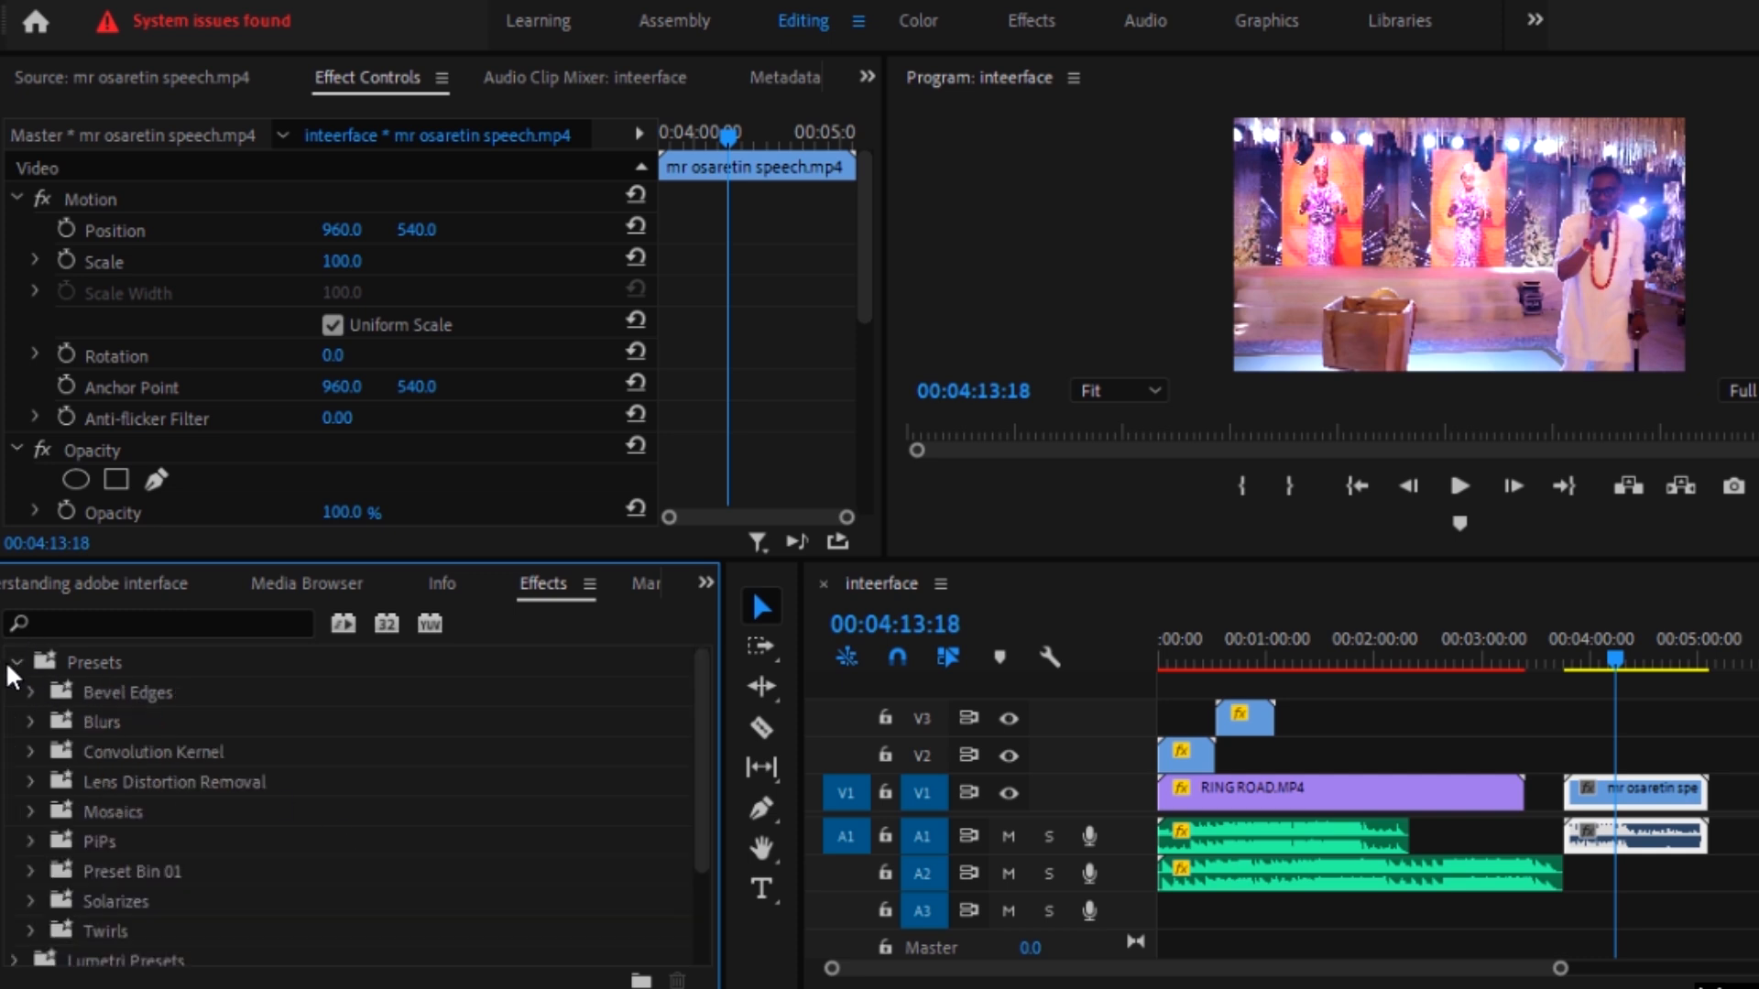
pyautogui.scroll(-3, 77, 733)
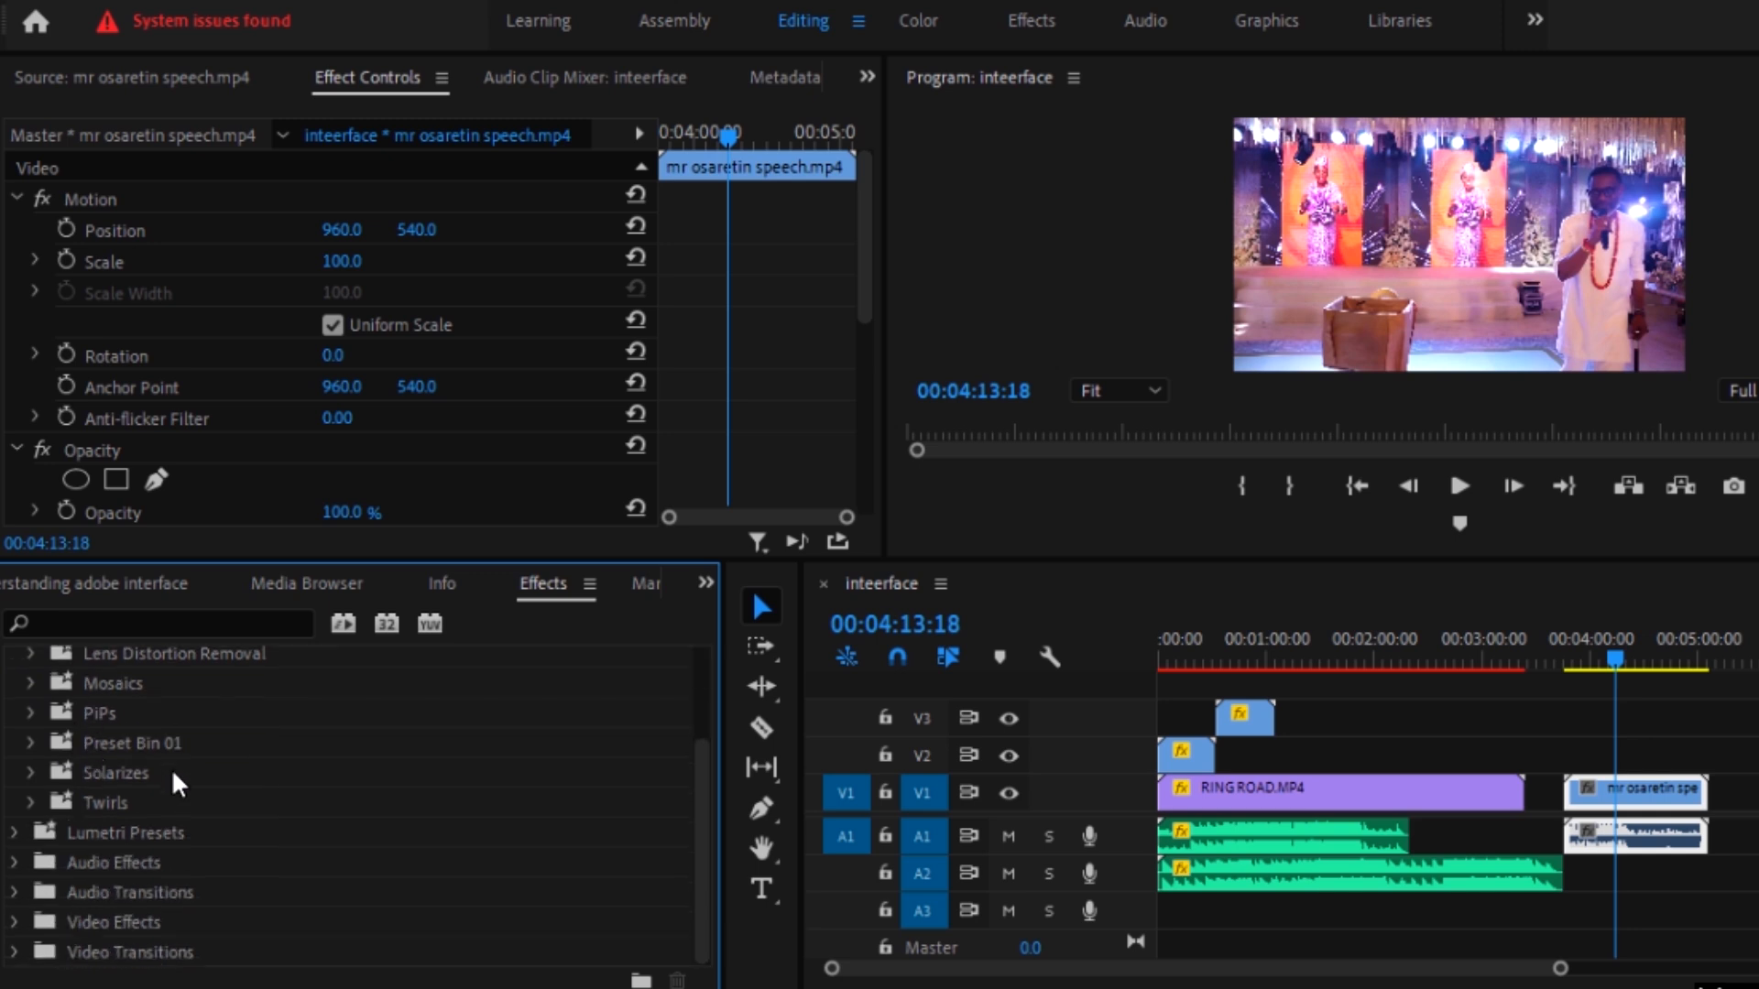
pyautogui.scroll(3, 42, 790)
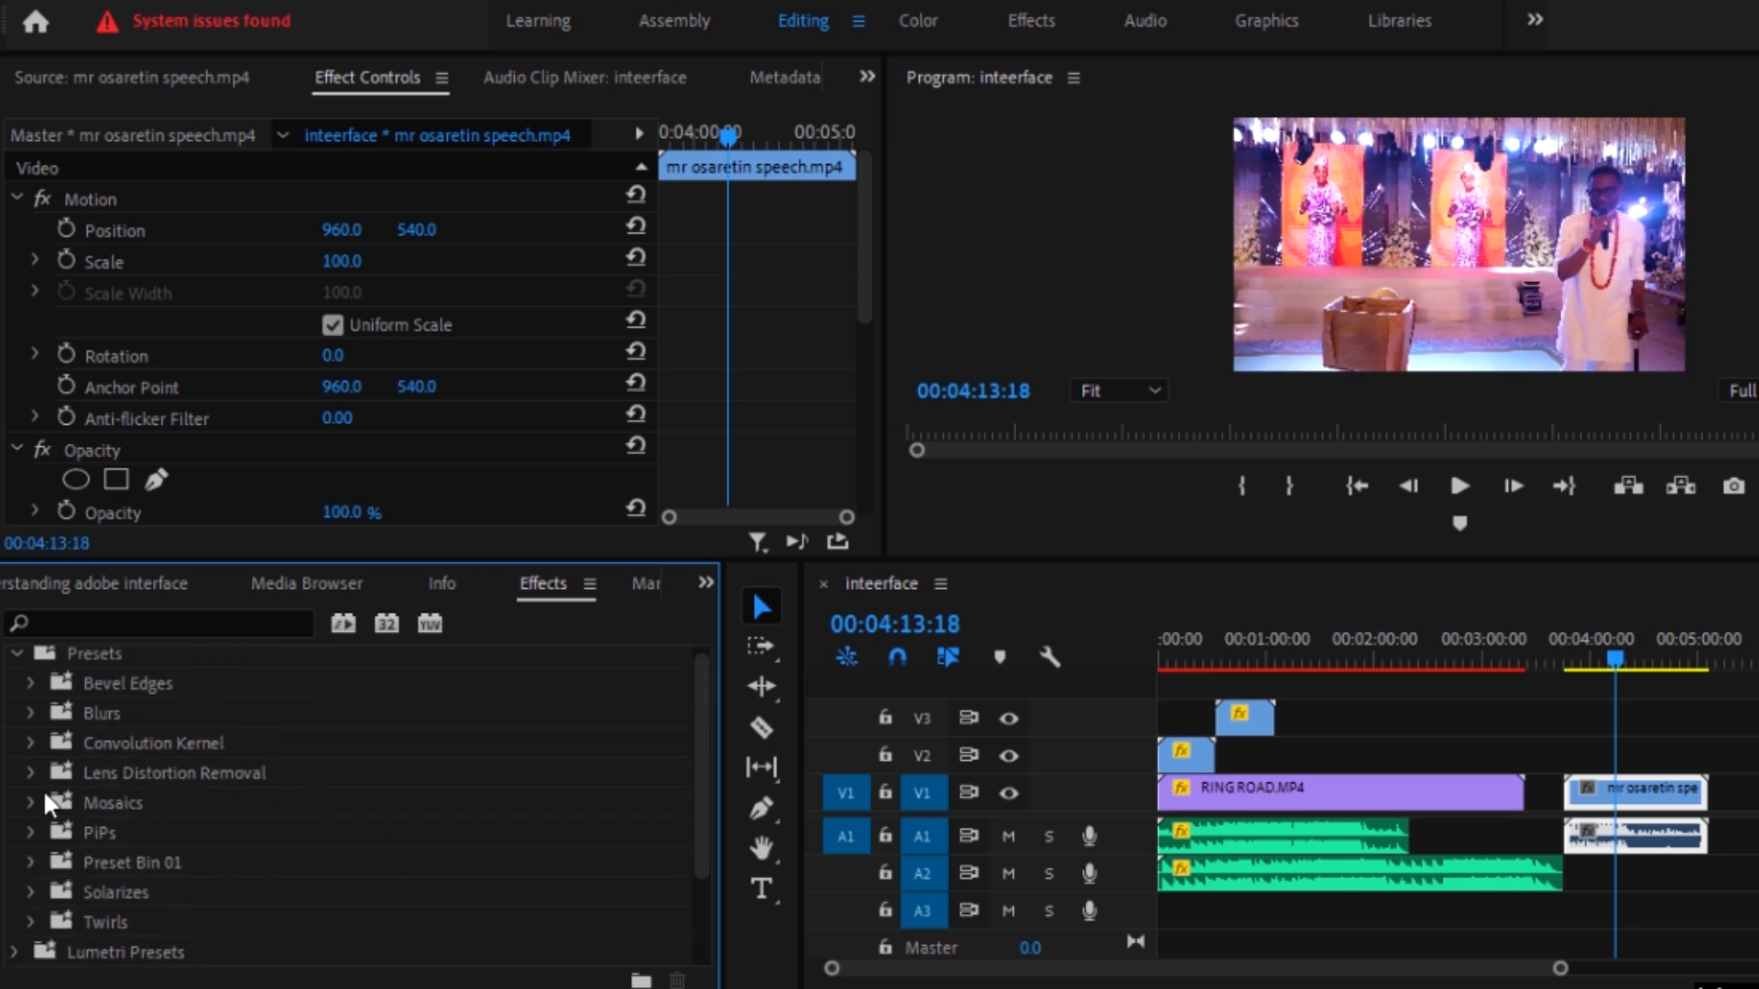
# Step: Apply the Bevel Edges Thick preset to the speech clip on V1 and undo it
pyautogui.click(33, 685)
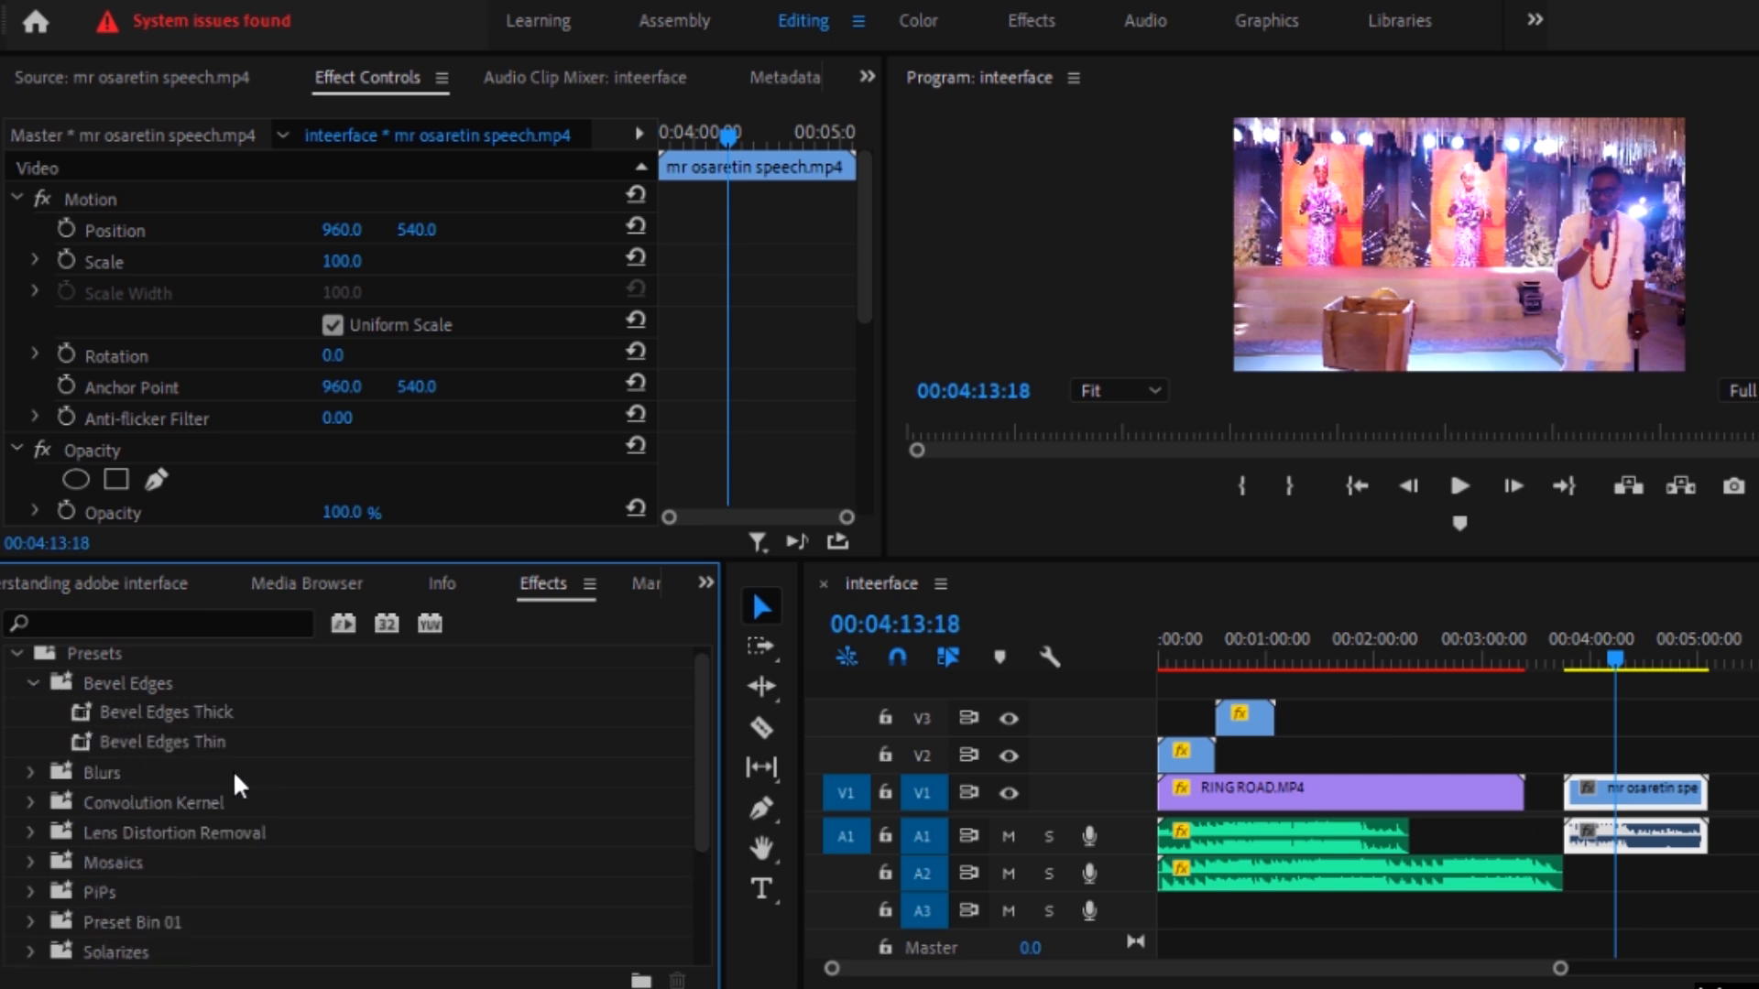
pyautogui.click(152, 715)
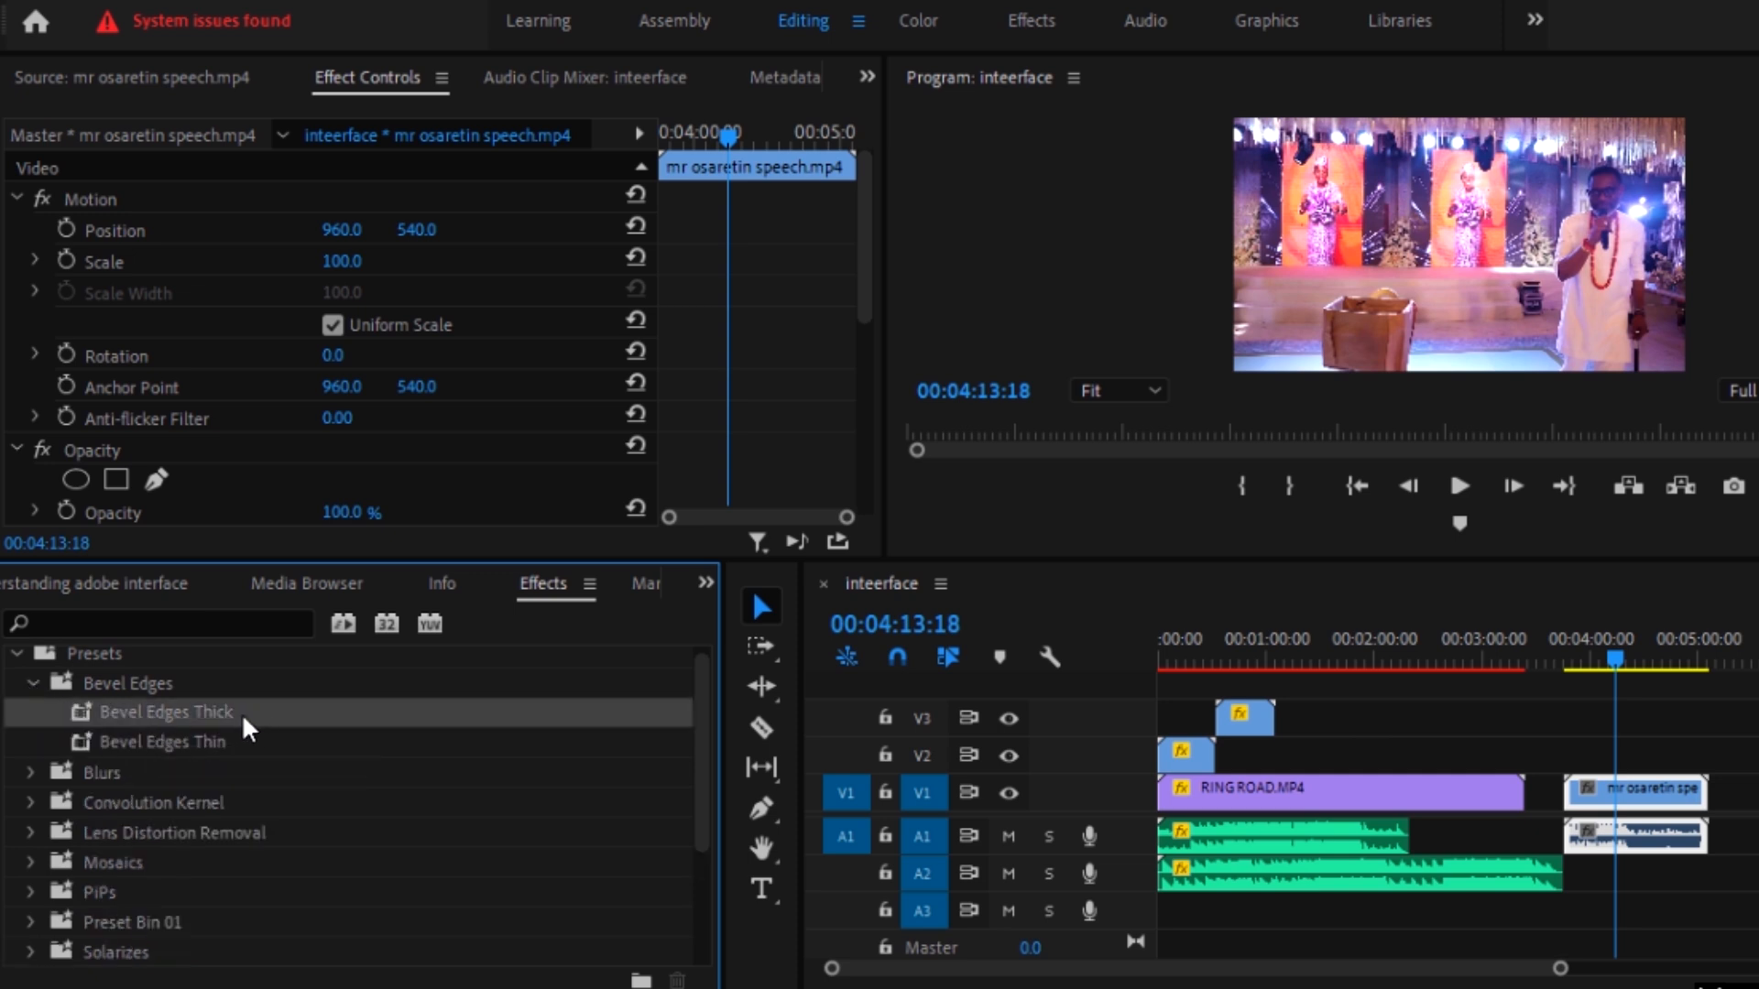
pyautogui.moveTo(221, 720); pyautogui.dragTo(1610, 795)
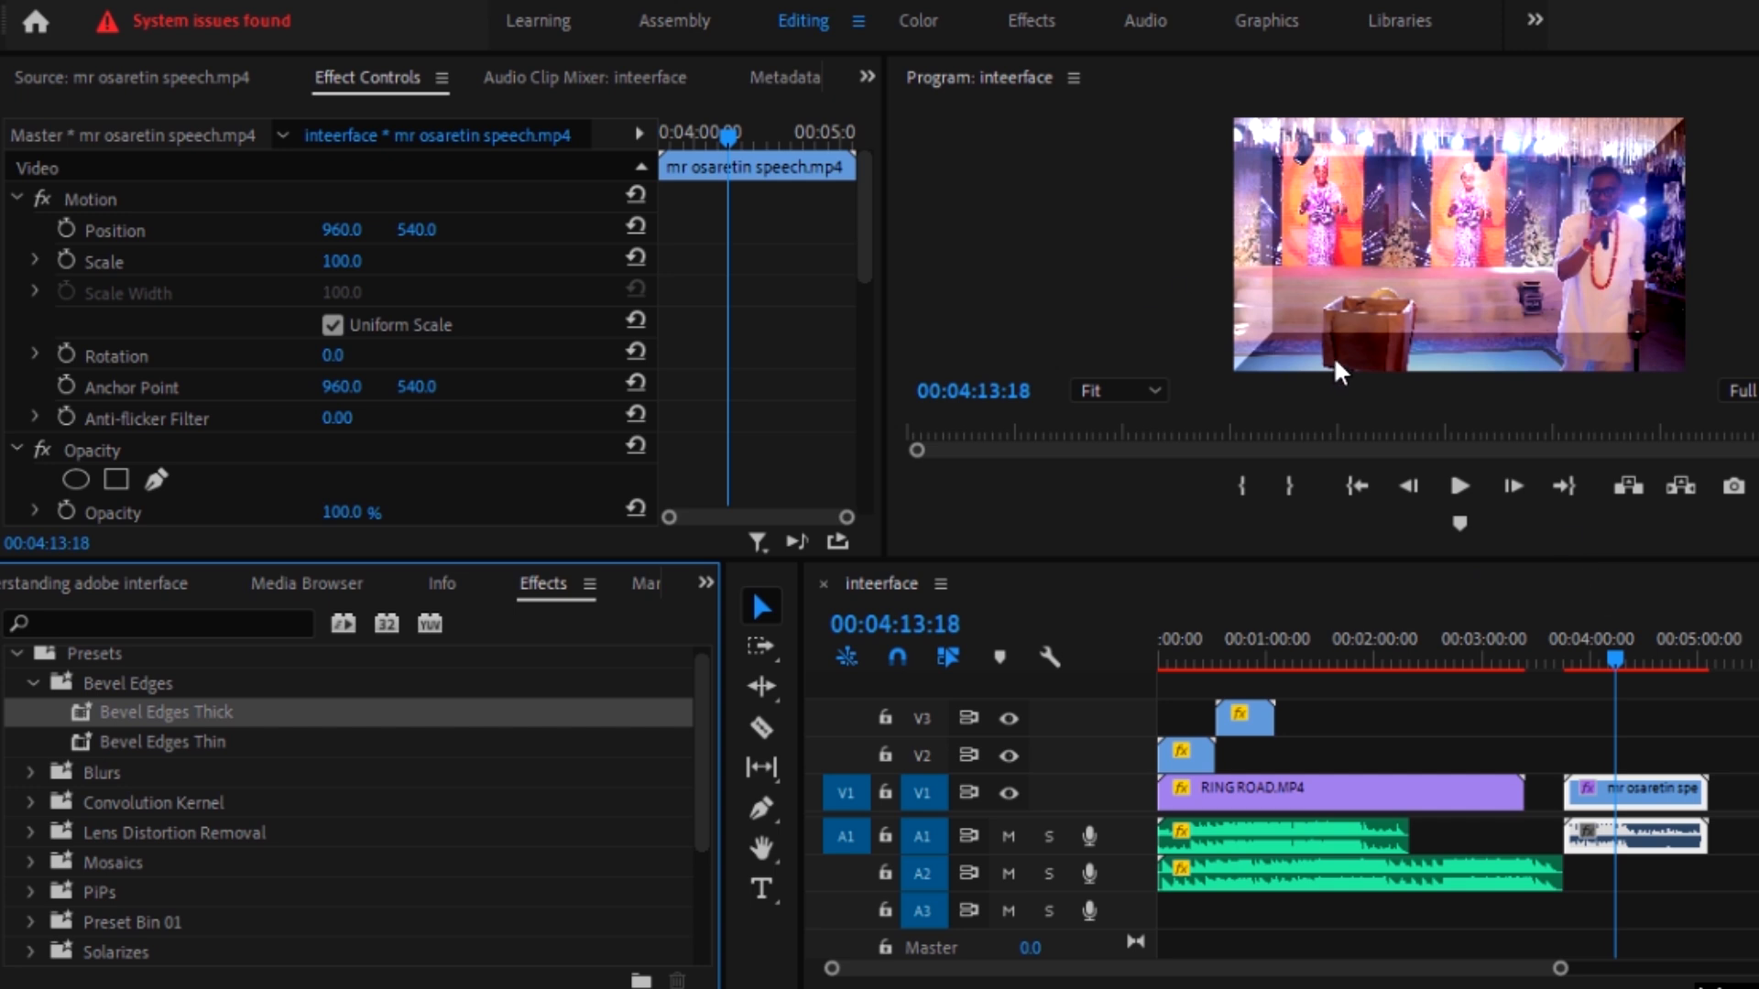
pyautogui.hotkey('ctrl', 'z')
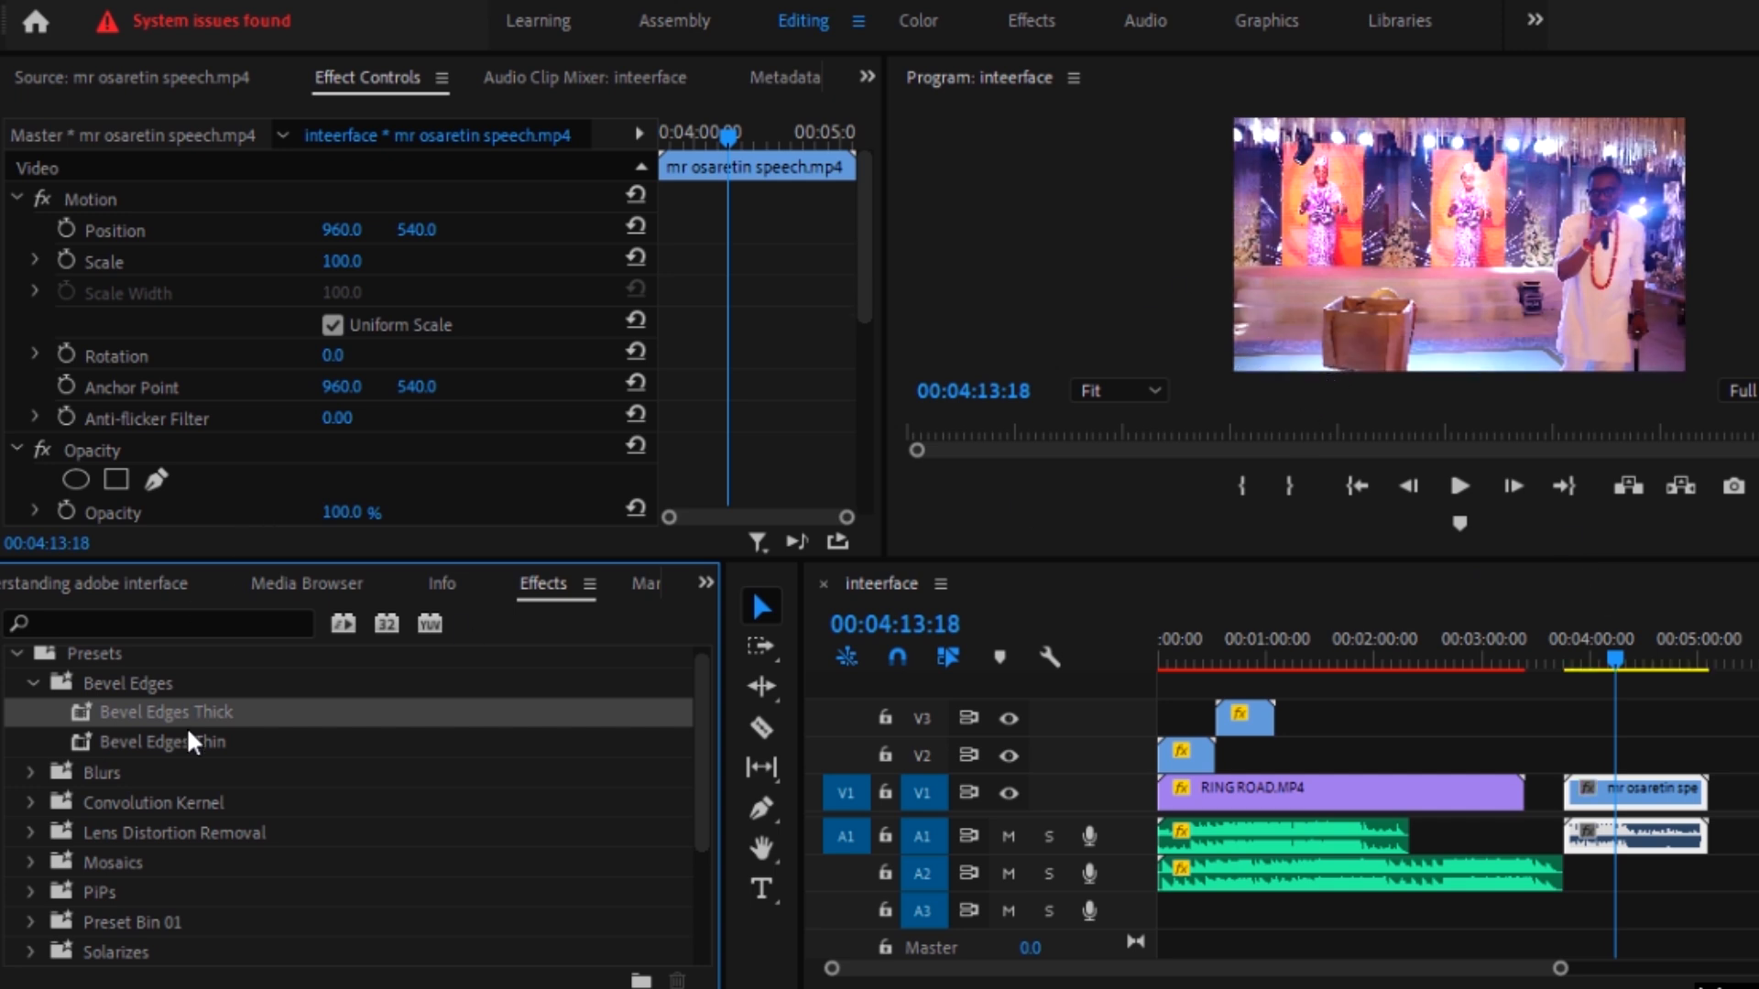
# Step: Apply the Bevel Edges Thin preset to the speech clip and play it in the enlarged program preview, stopping at 00:04:14:21
pyautogui.moveTo(190, 738); pyautogui.dragTo(1663, 811)
pyautogui.click(1467, 195)
pyautogui.press('`')
pyautogui.press('space')
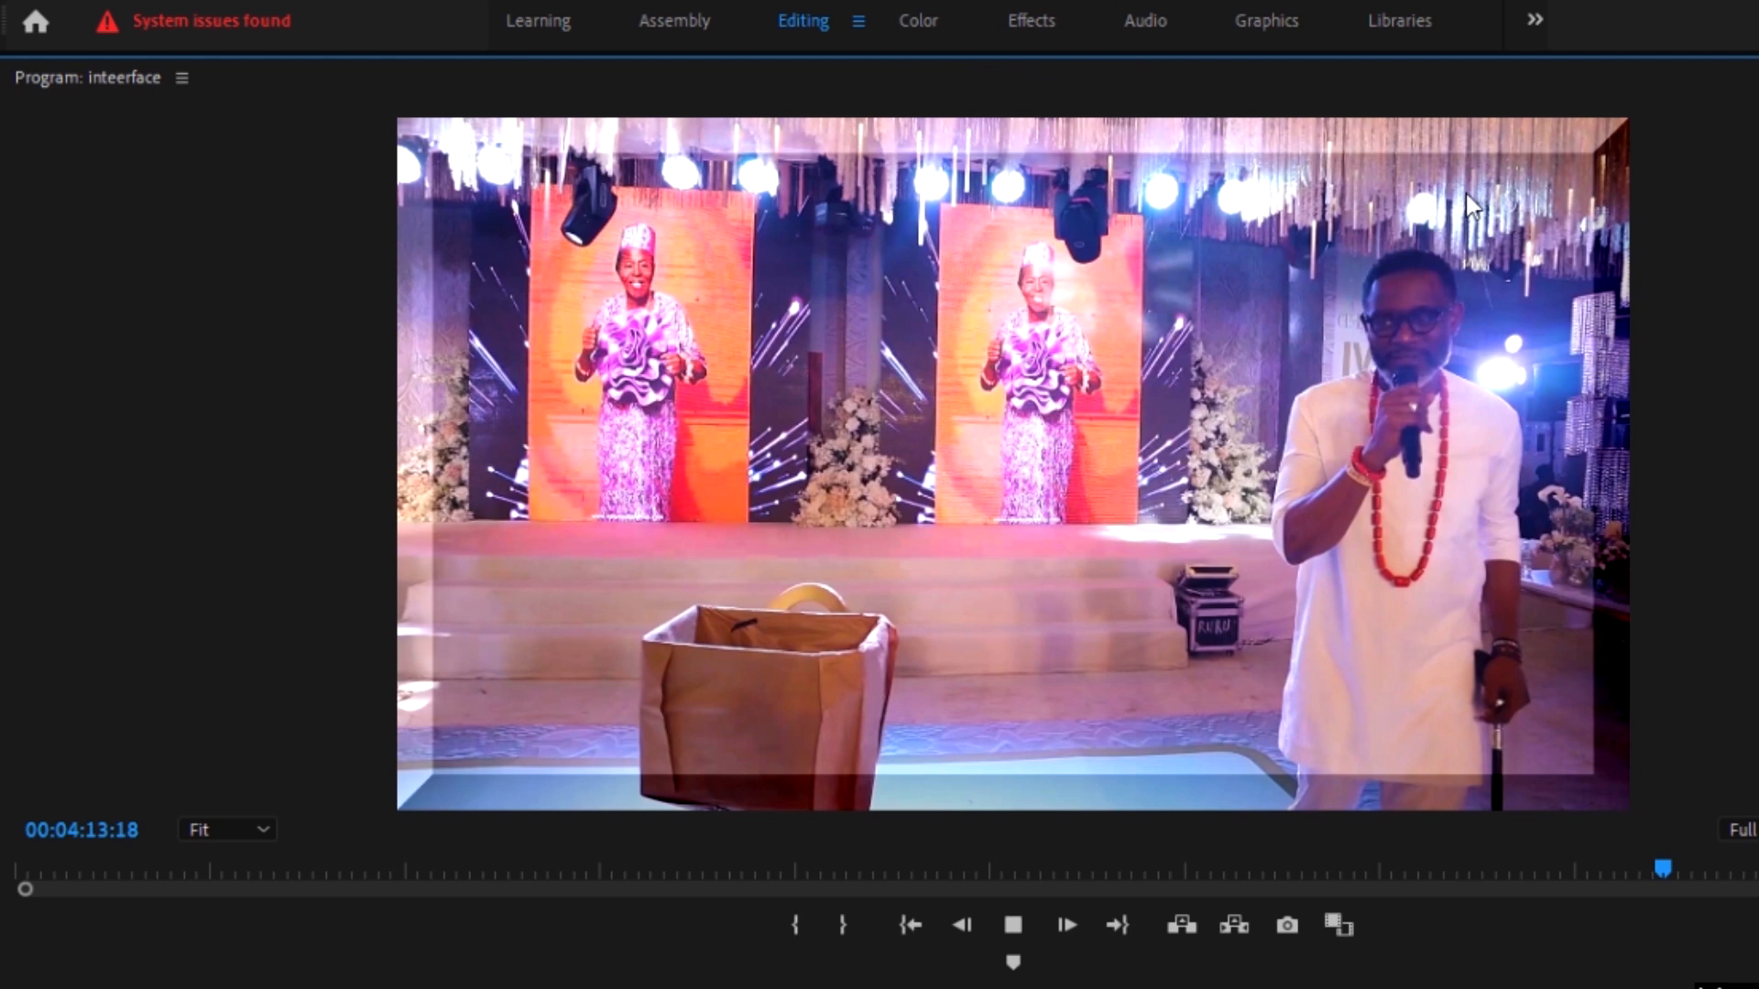
pyautogui.press('space')
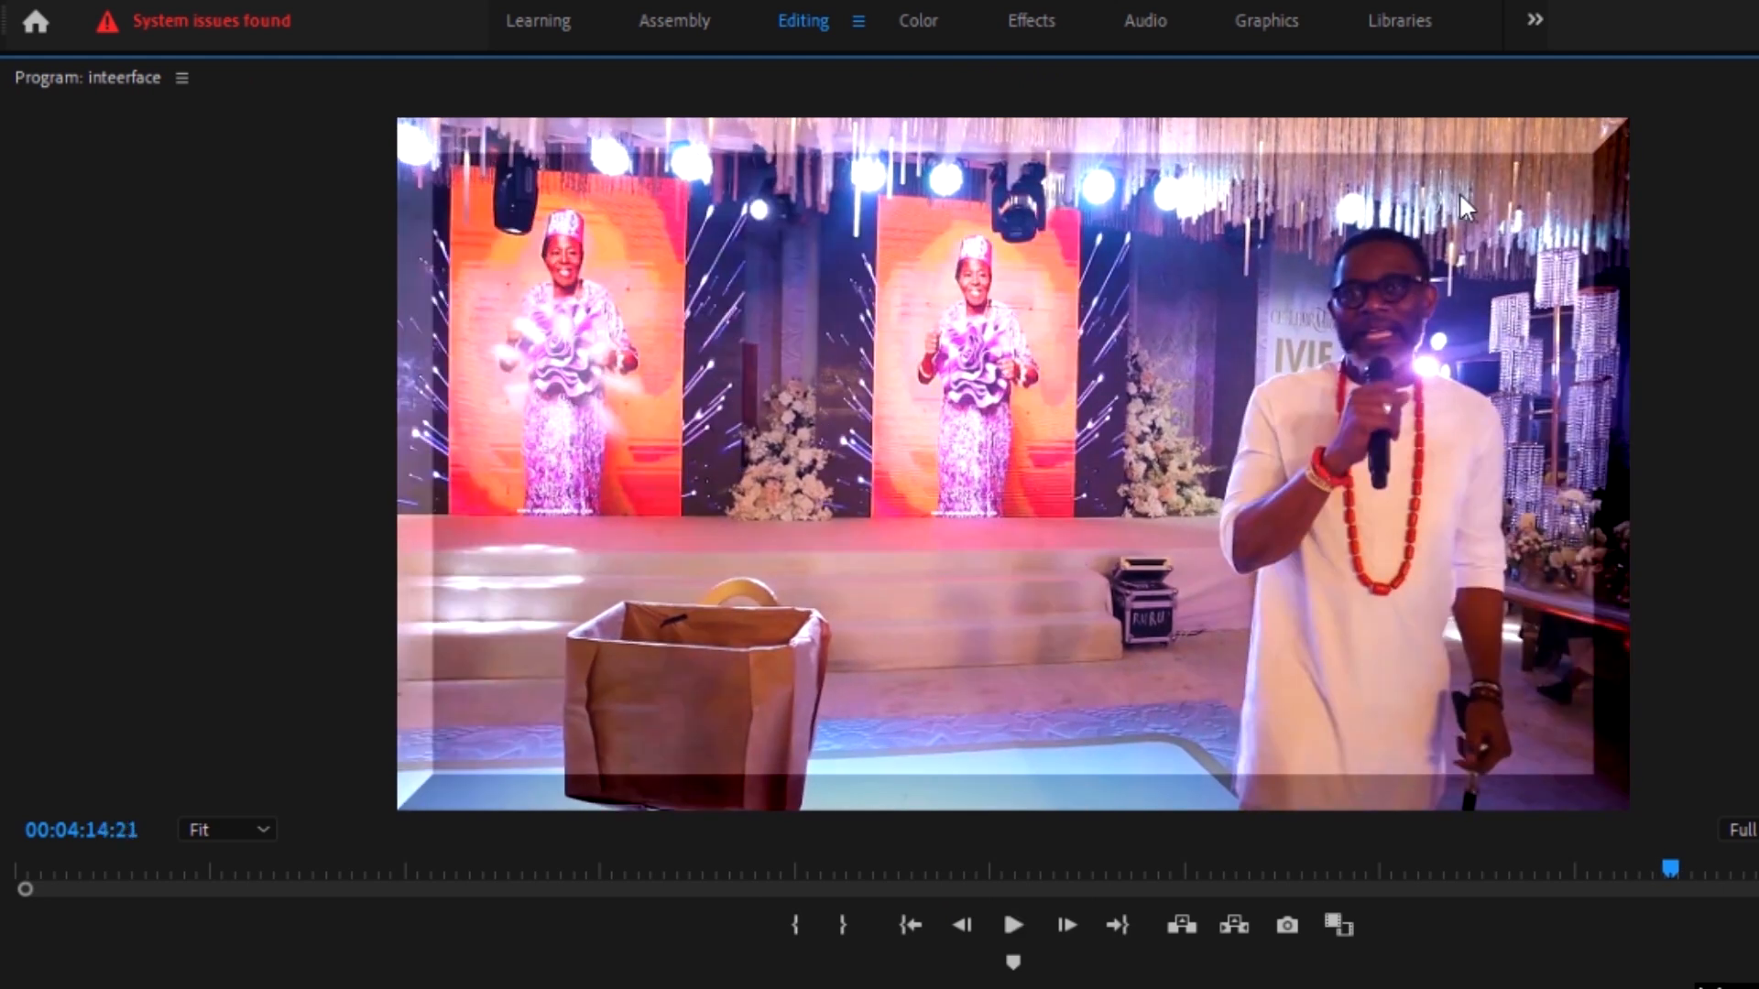
pyautogui.press('`')
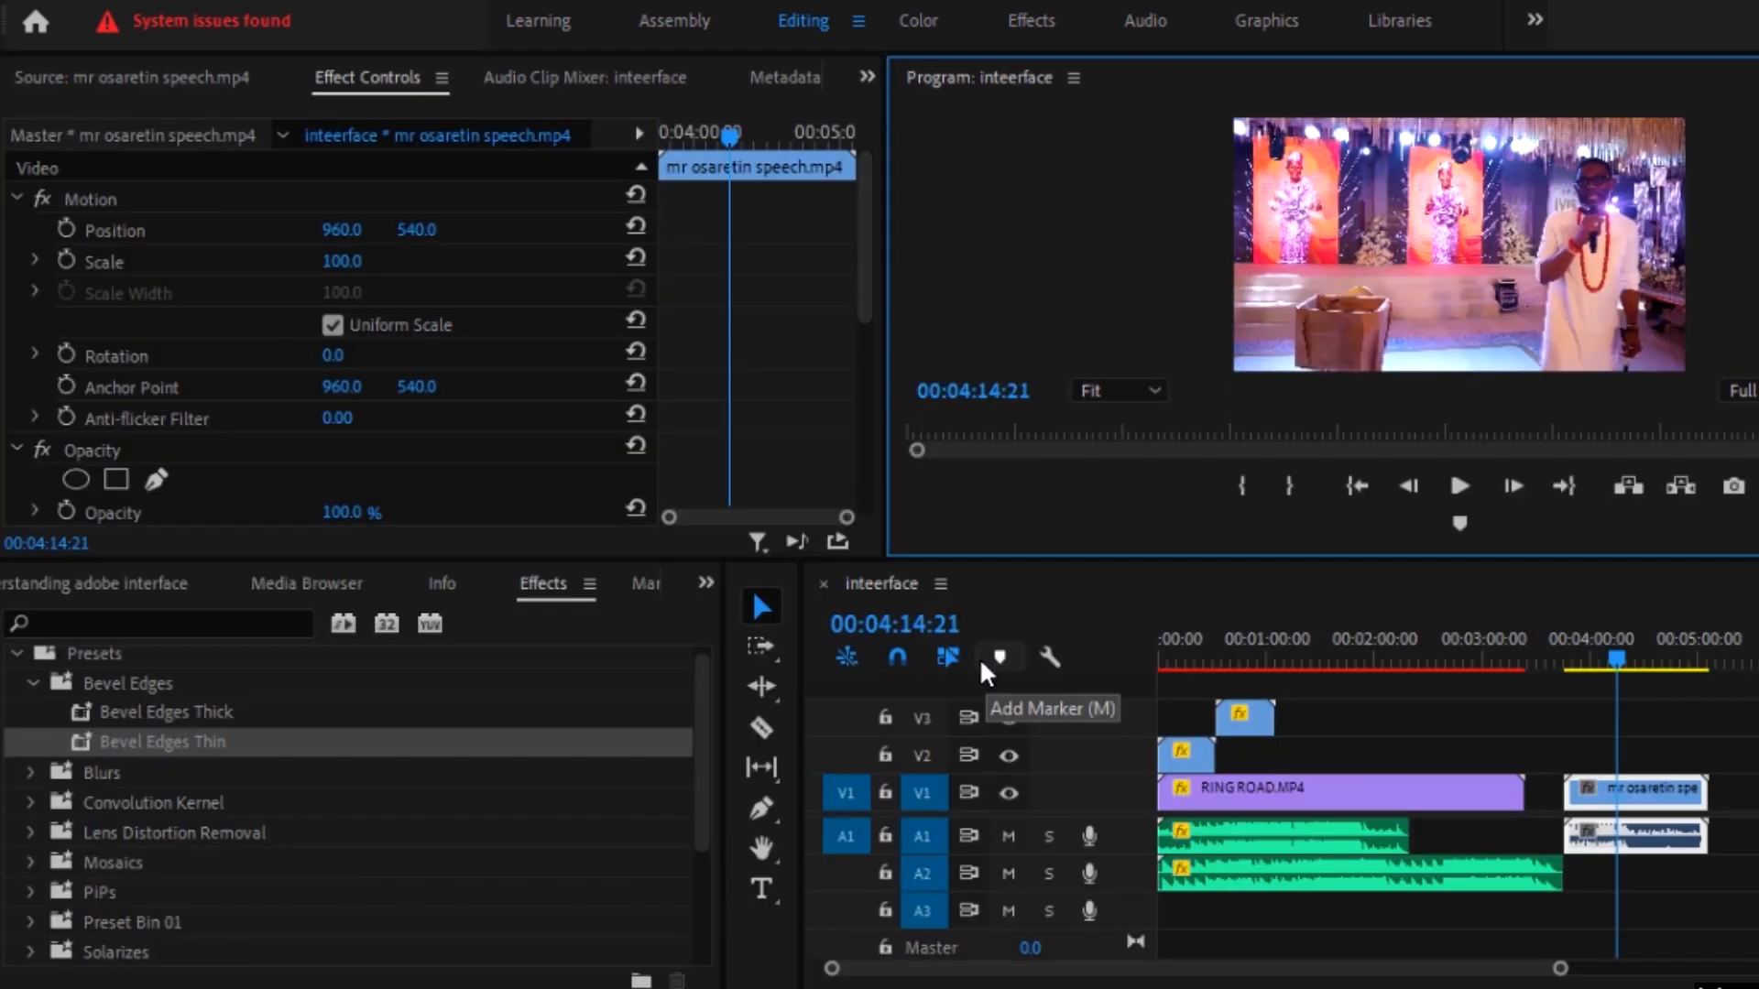
# Step: Try the Fast Blur In preset on the speech clip and check the enlarged program preview at 00:04:13:18
pyautogui.click(33, 769)
pyautogui.click(28, 690)
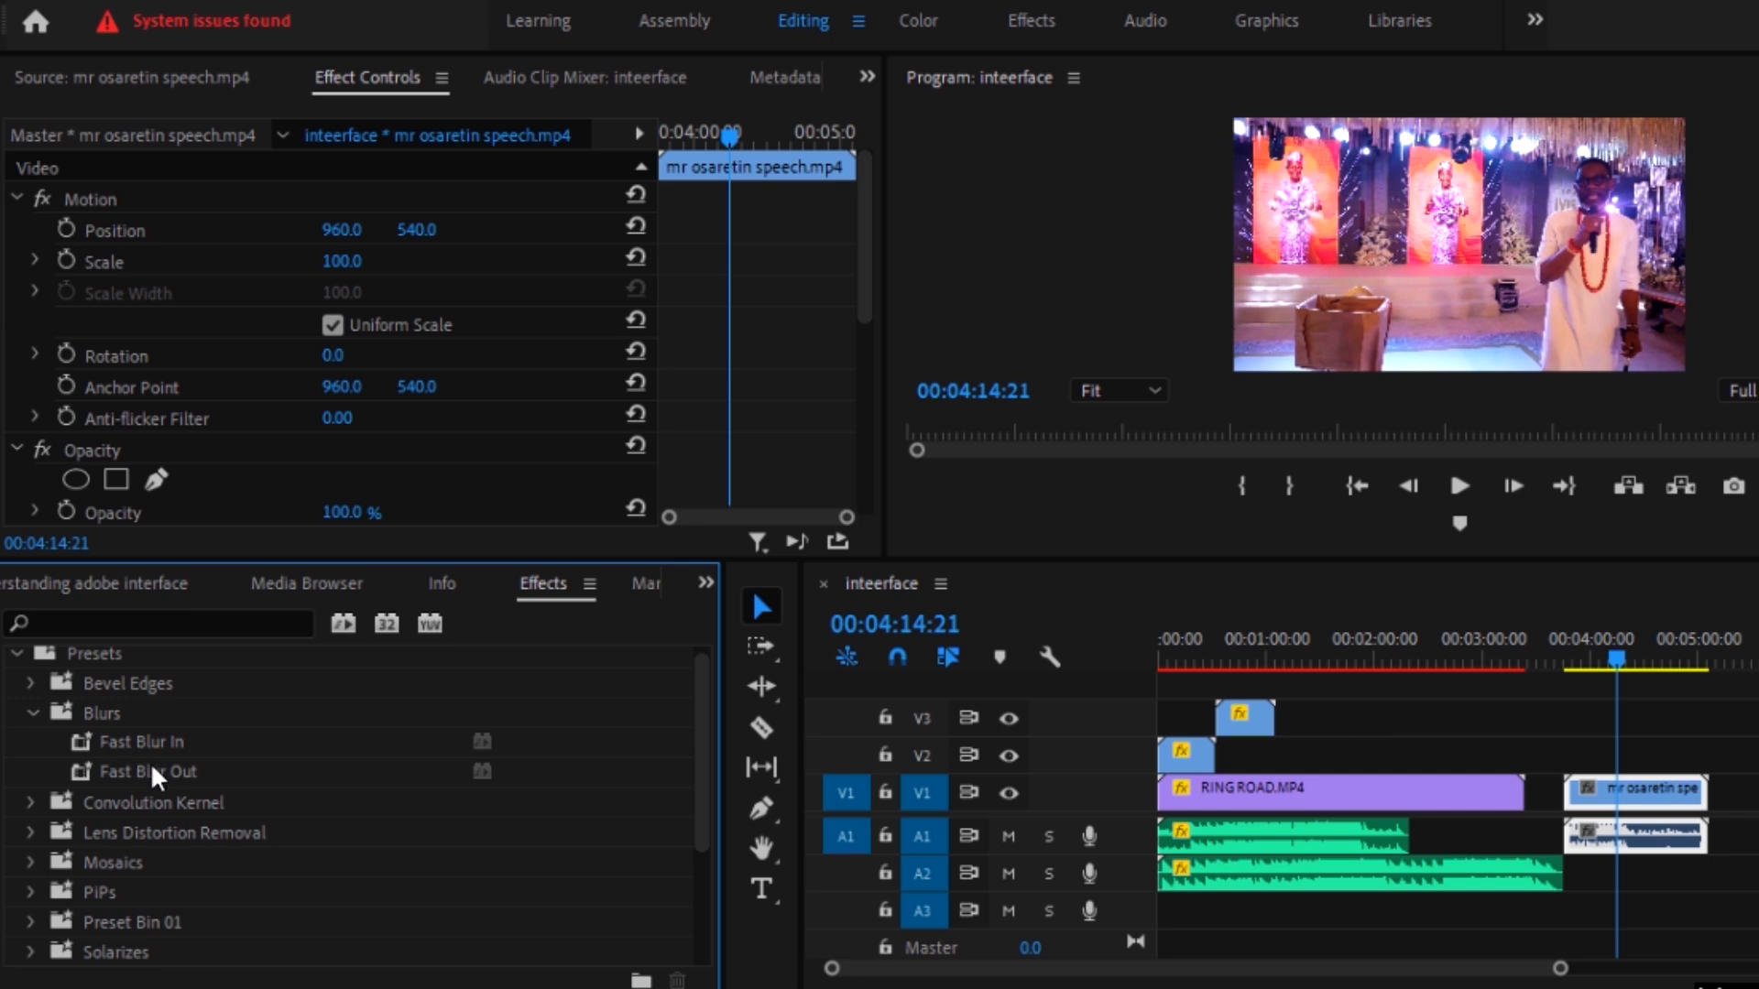
pyautogui.moveTo(168, 742); pyautogui.dragTo(1662, 797)
pyautogui.click(1585, 414)
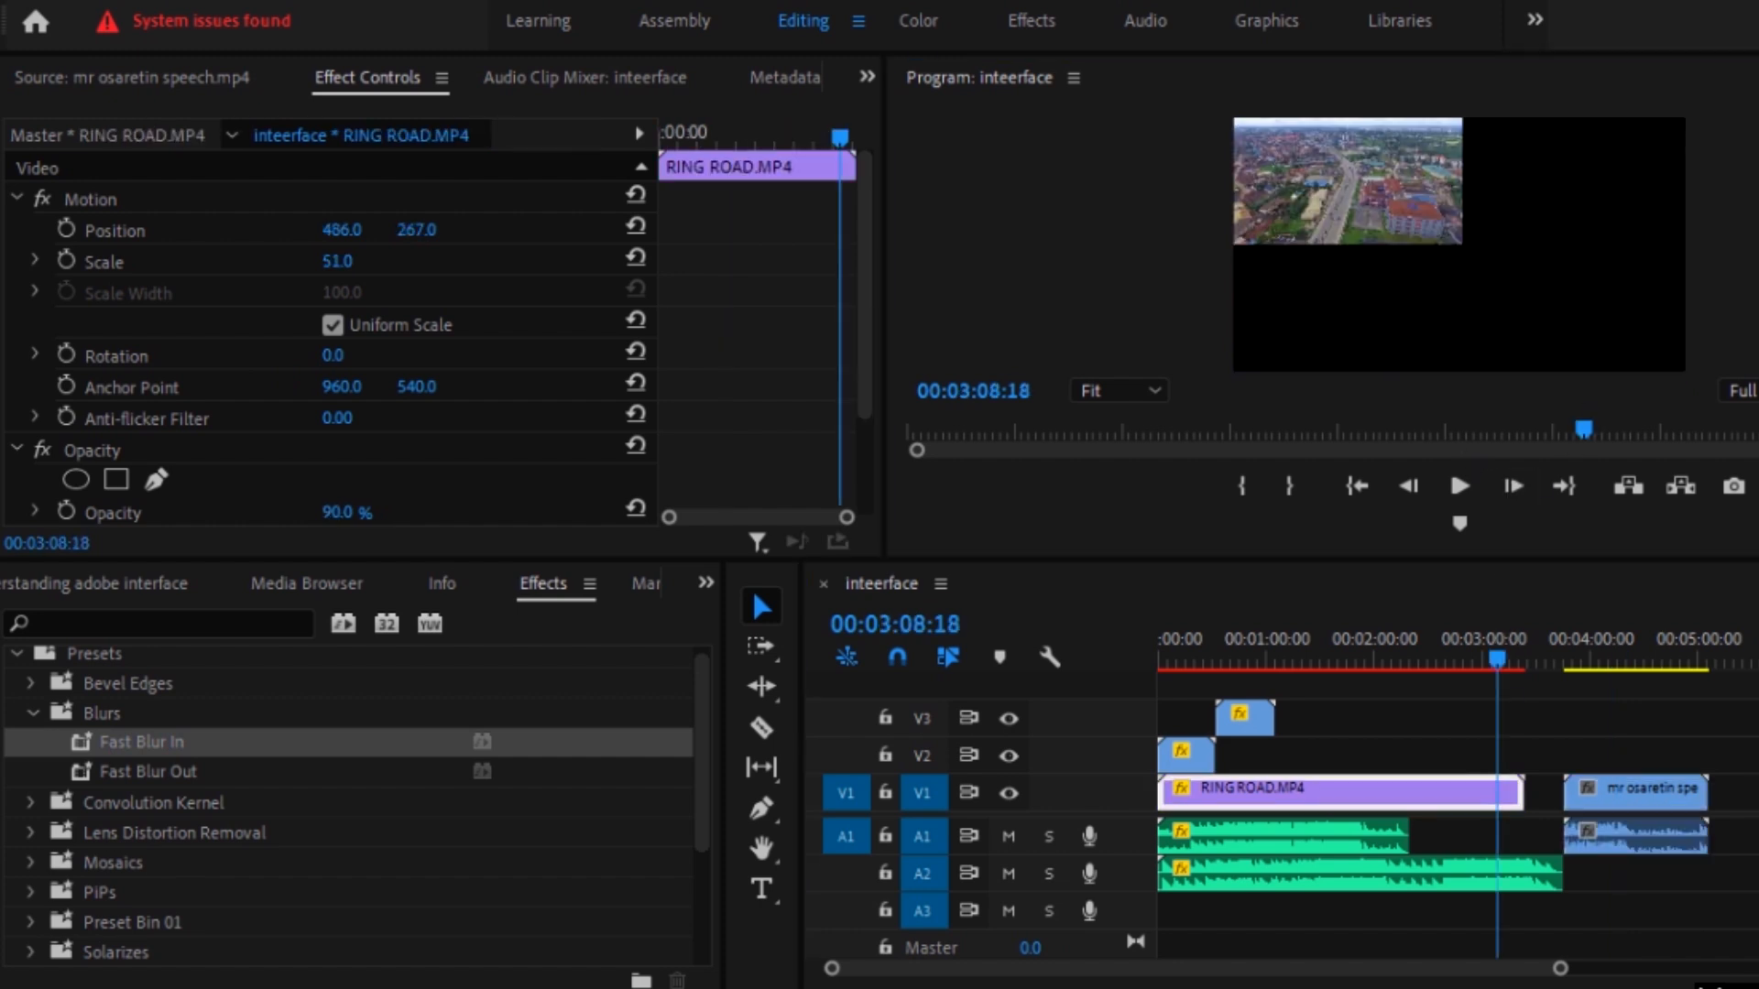
pyautogui.click(1618, 671)
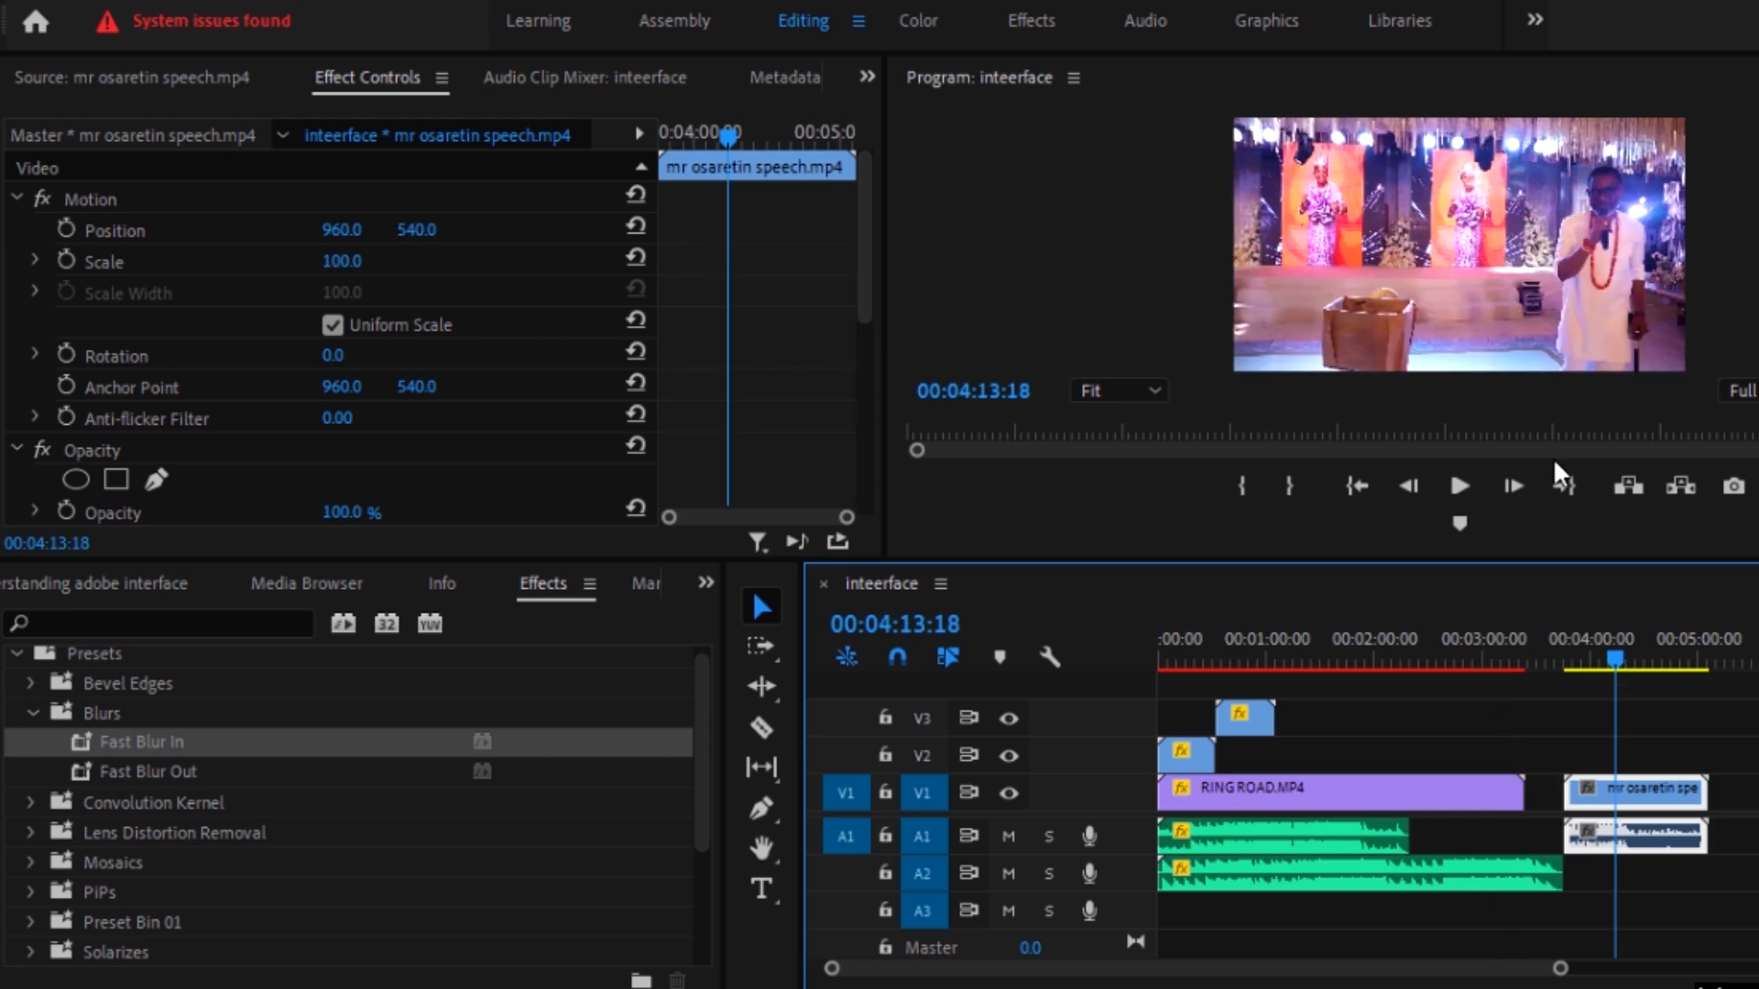
pyautogui.click(1398, 282)
pyautogui.press('`')
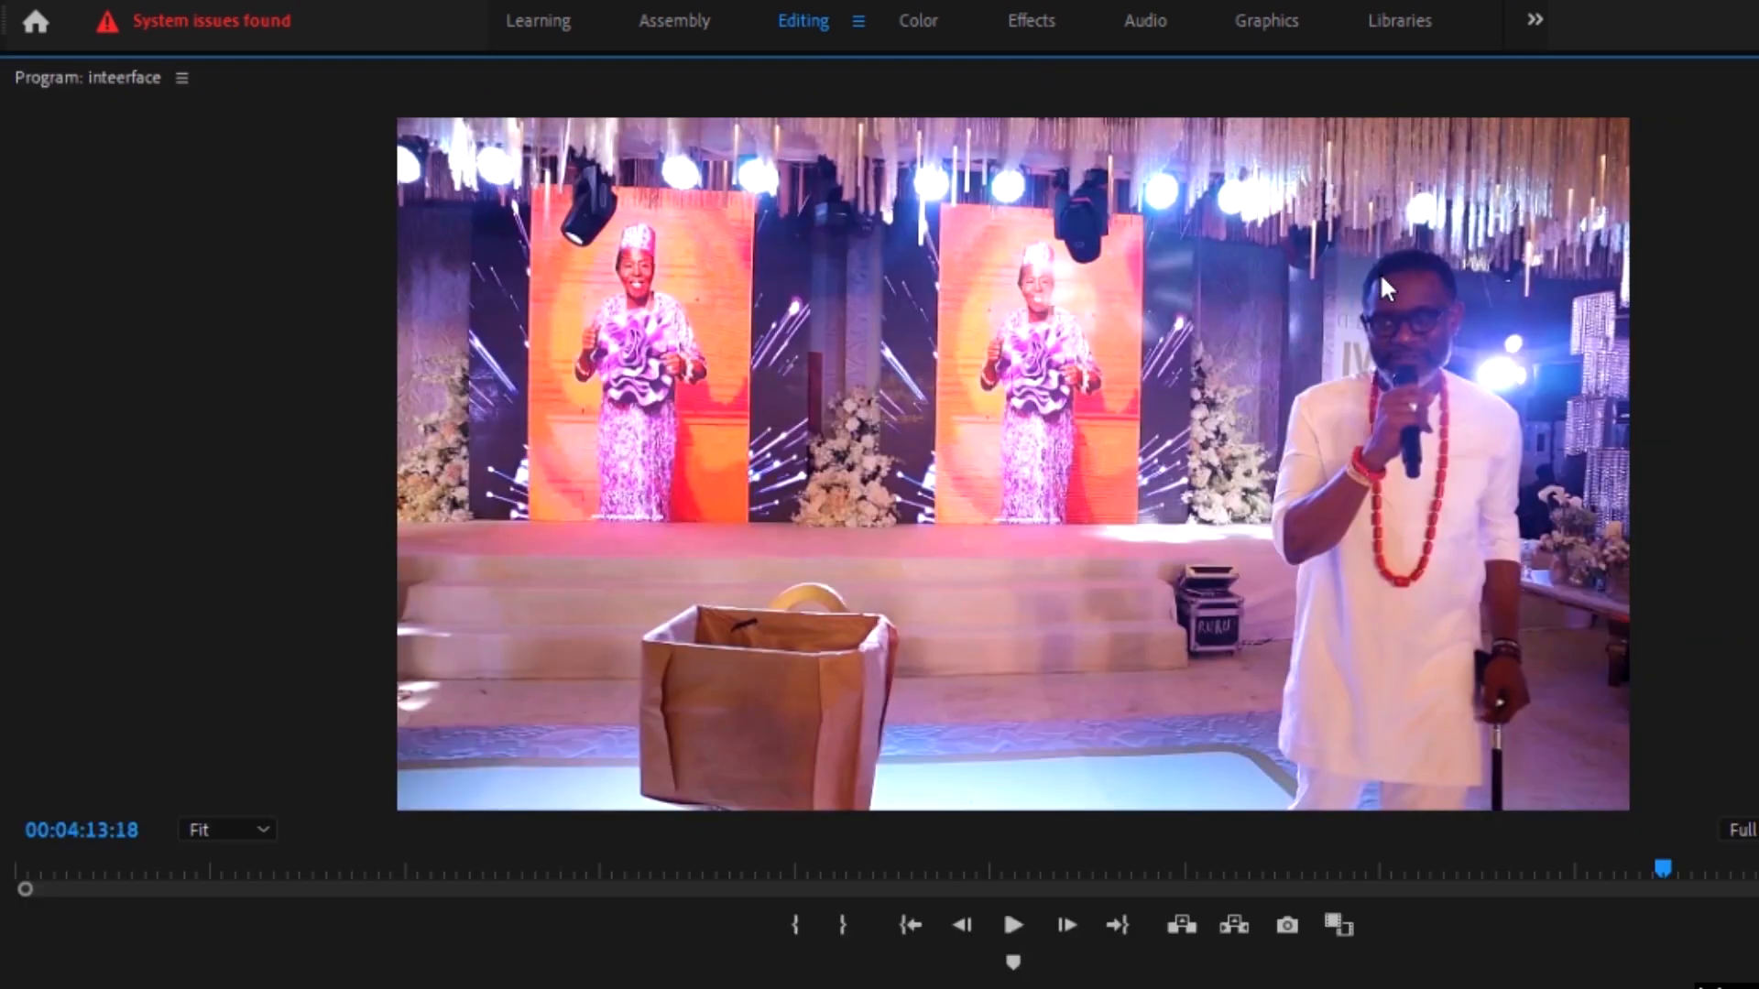
pyautogui.press('`')
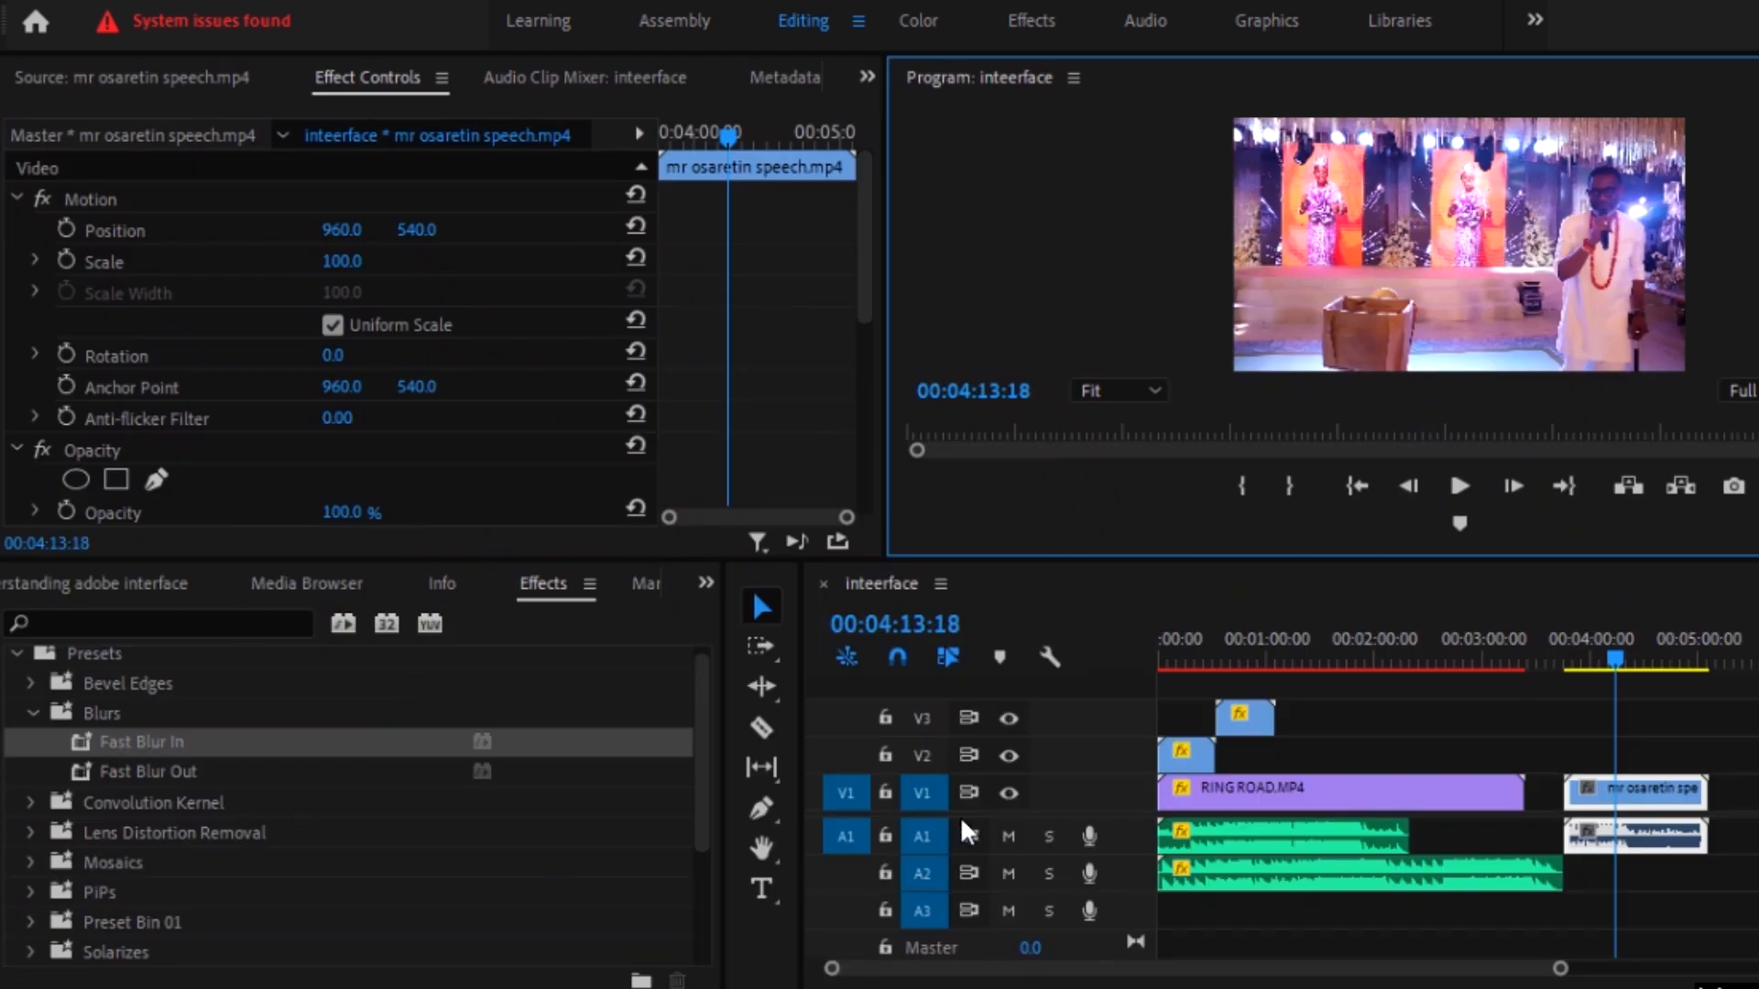
# Step: Review the speech clip's effect settings and collapse its Motion, Opacity and Volume groups
pyautogui.scroll(-10, 179, 236)
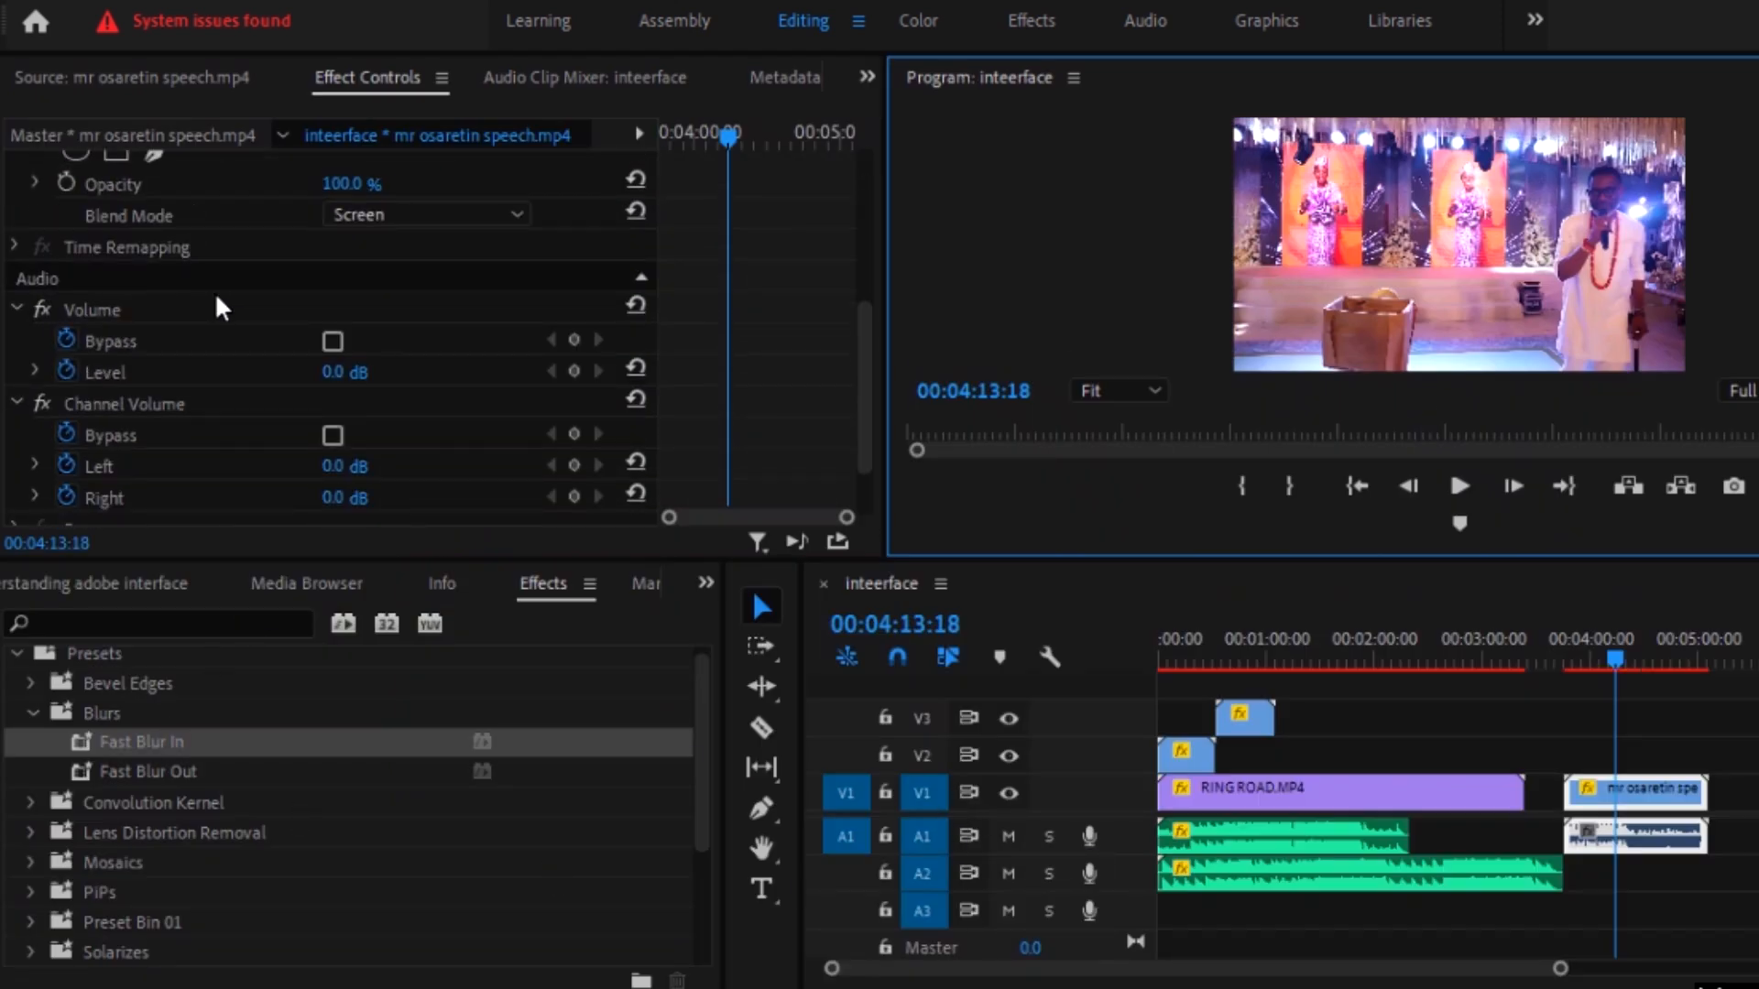
pyautogui.scroll(10, 217, 337)
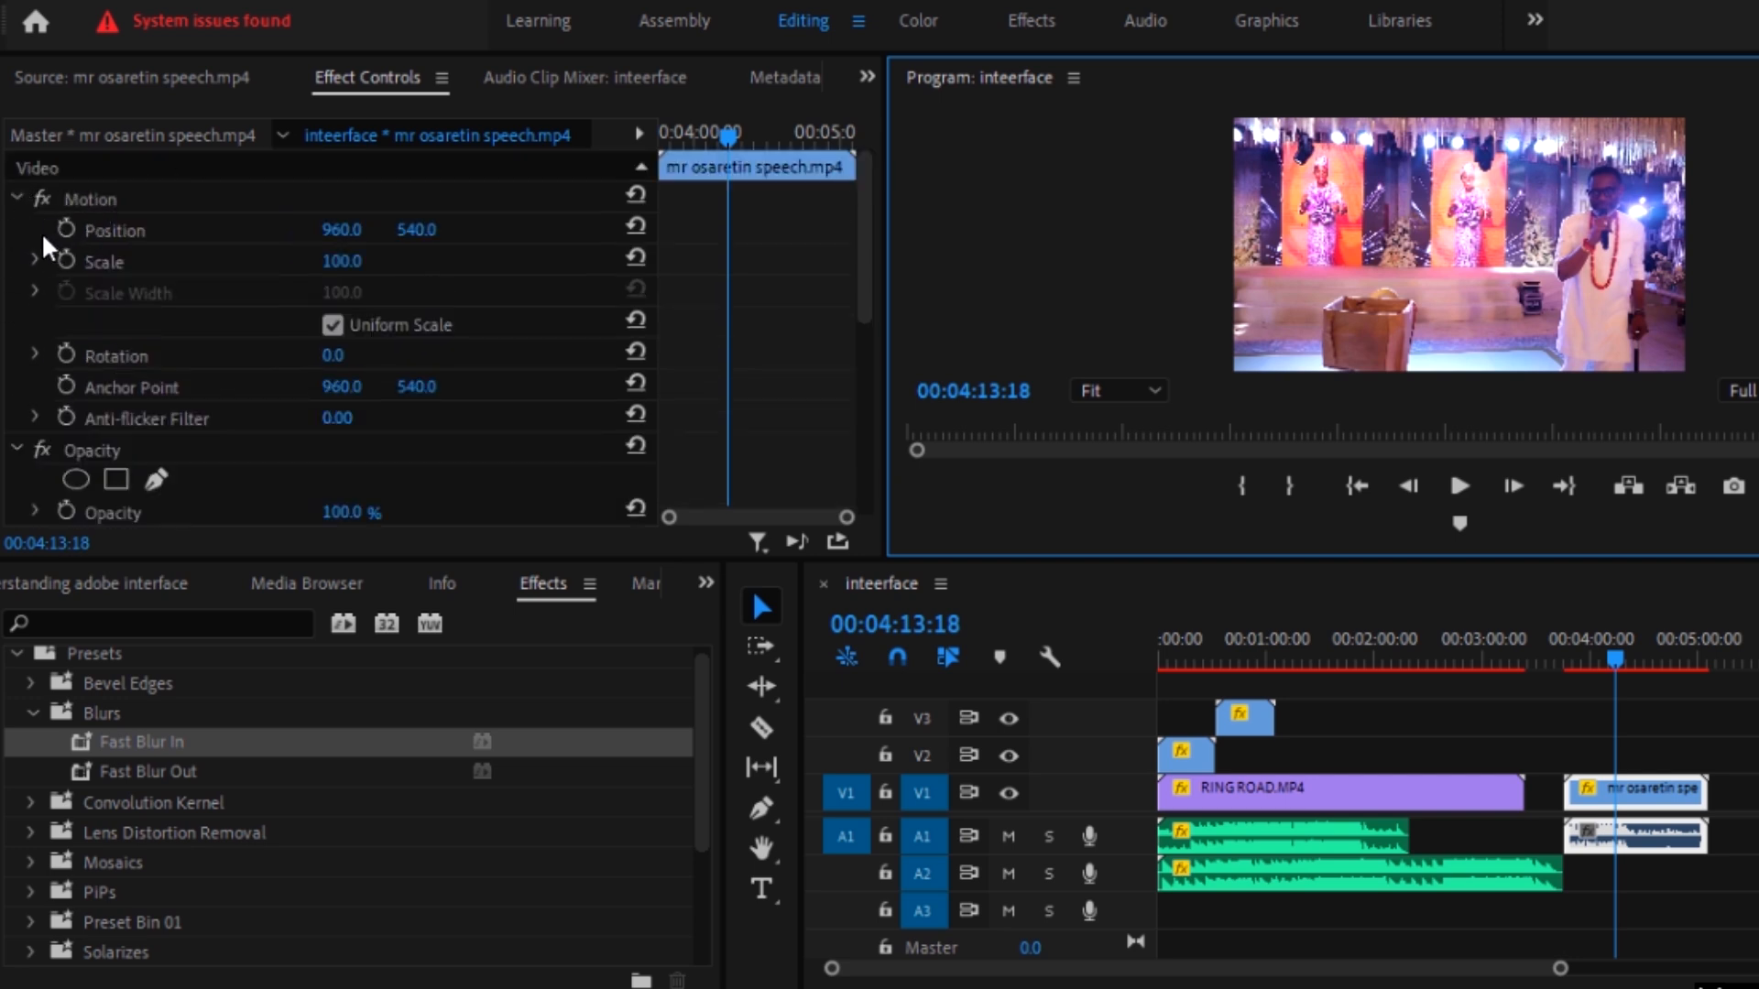
pyautogui.click(11, 198)
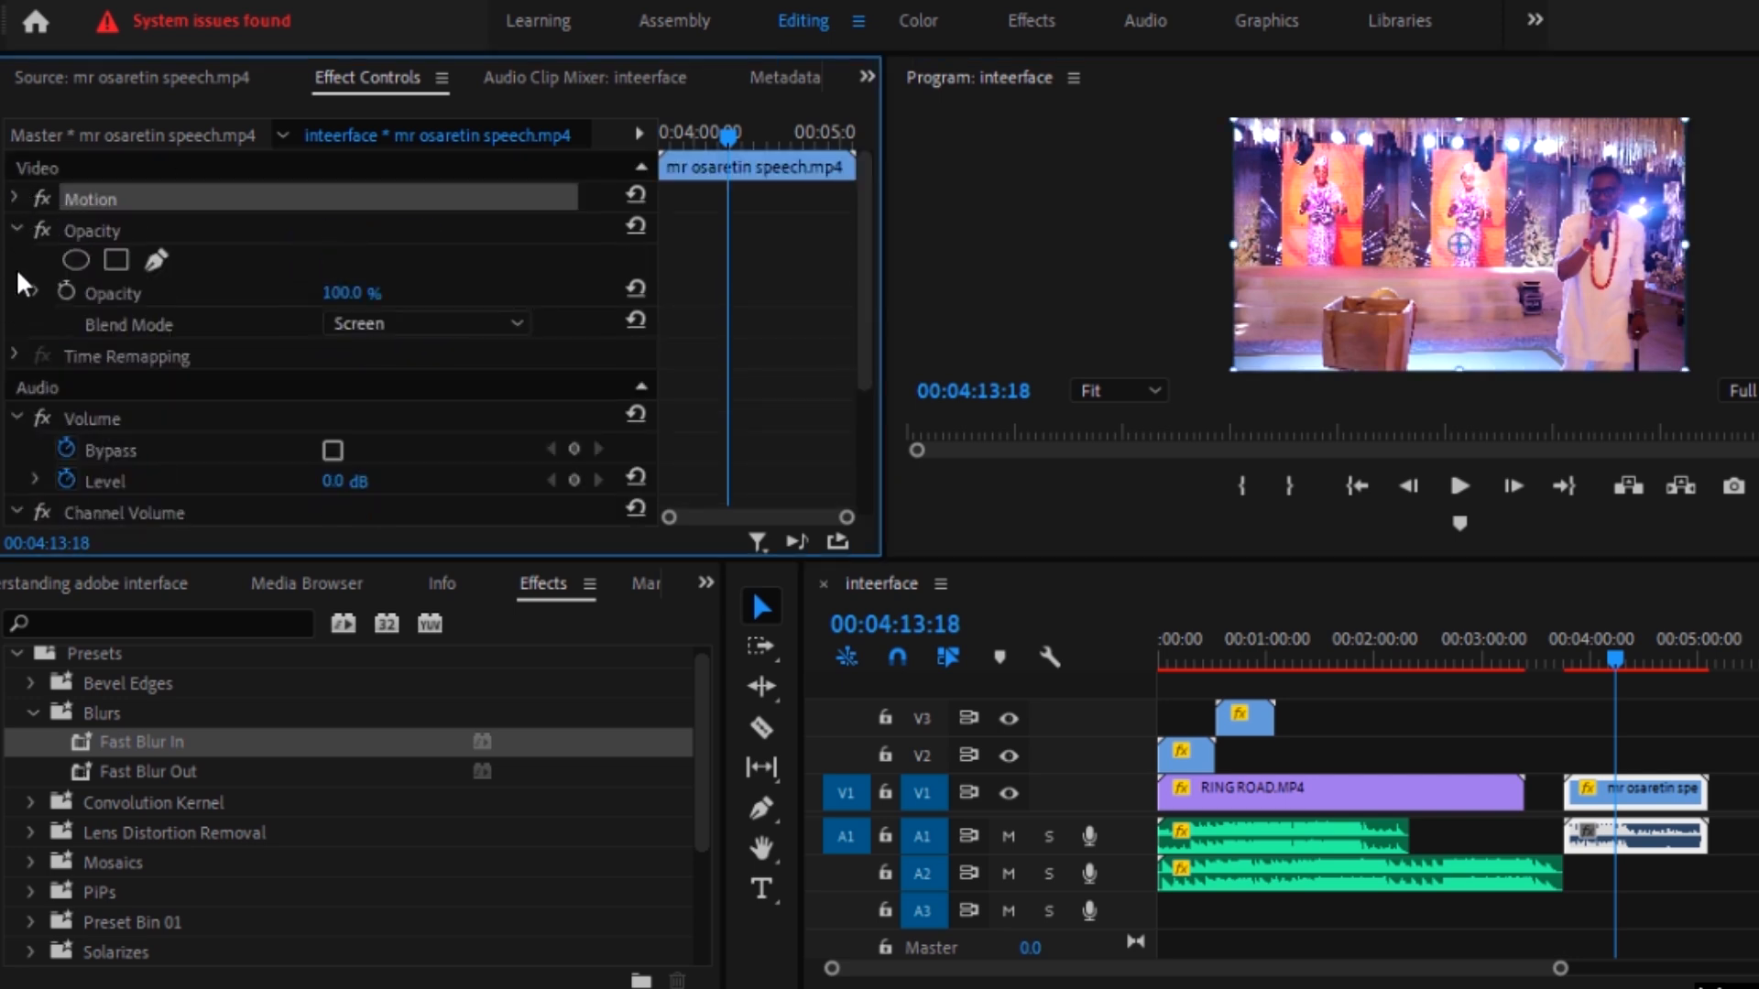
pyautogui.click(41, 230)
pyautogui.click(17, 228)
pyautogui.click(44, 229)
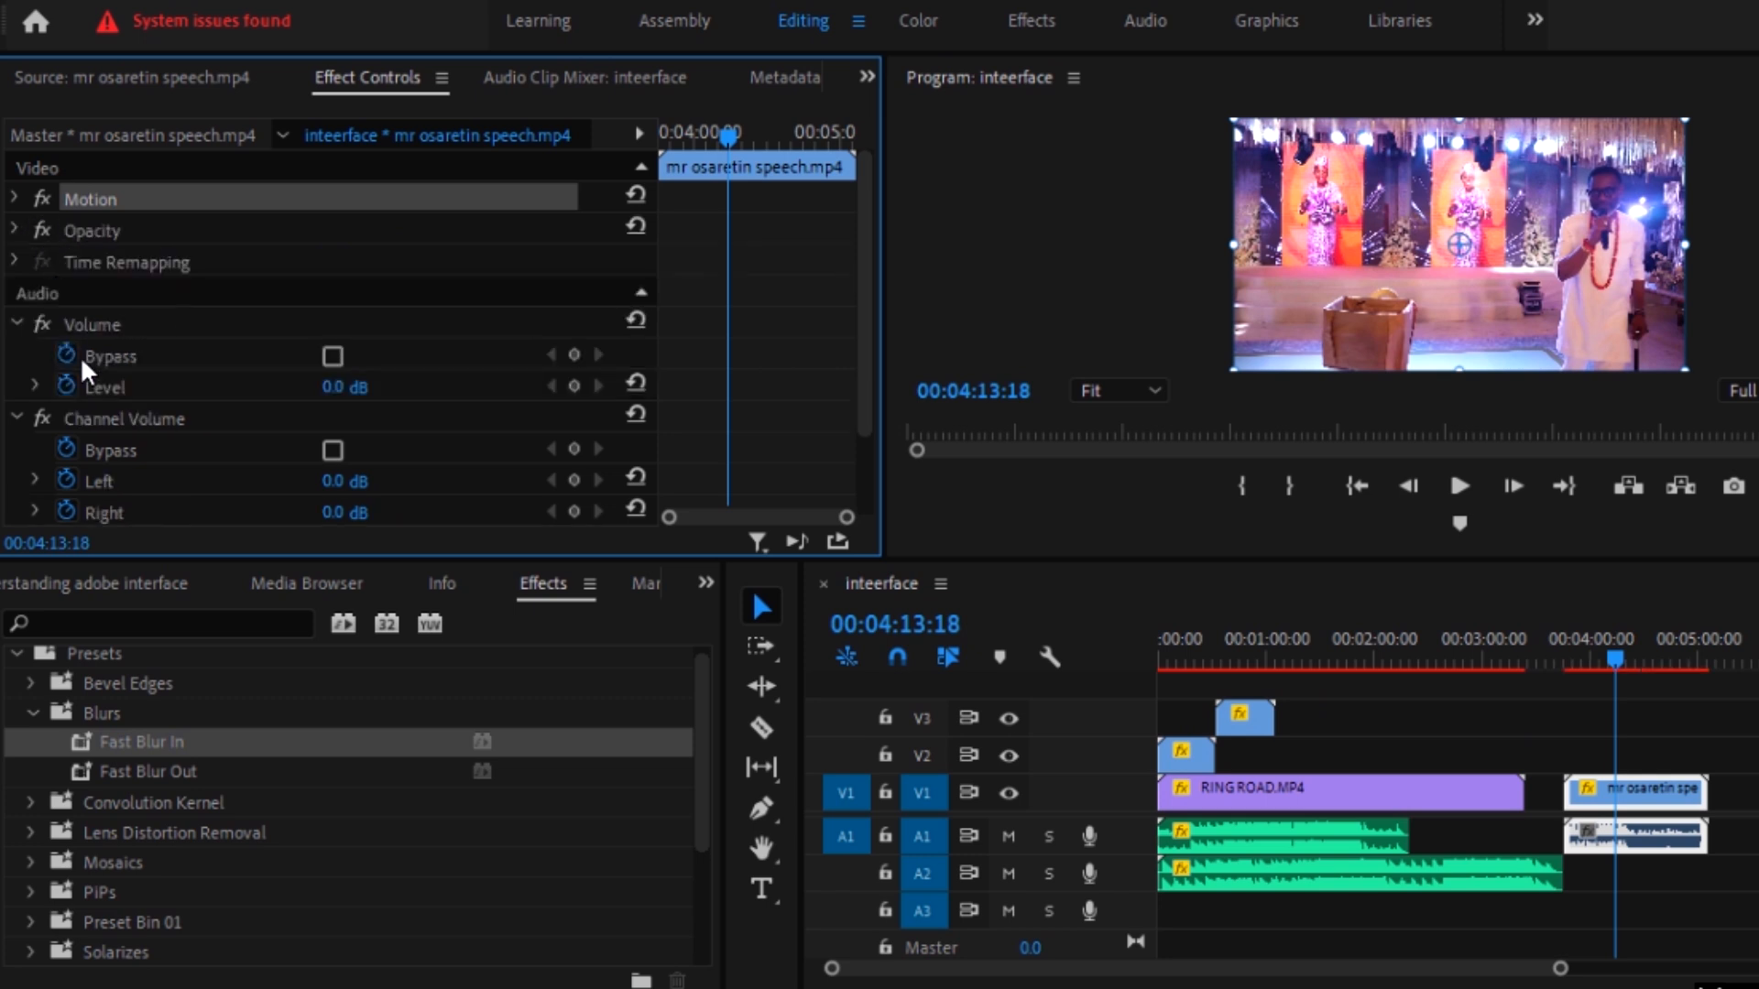
pyautogui.click(14, 324)
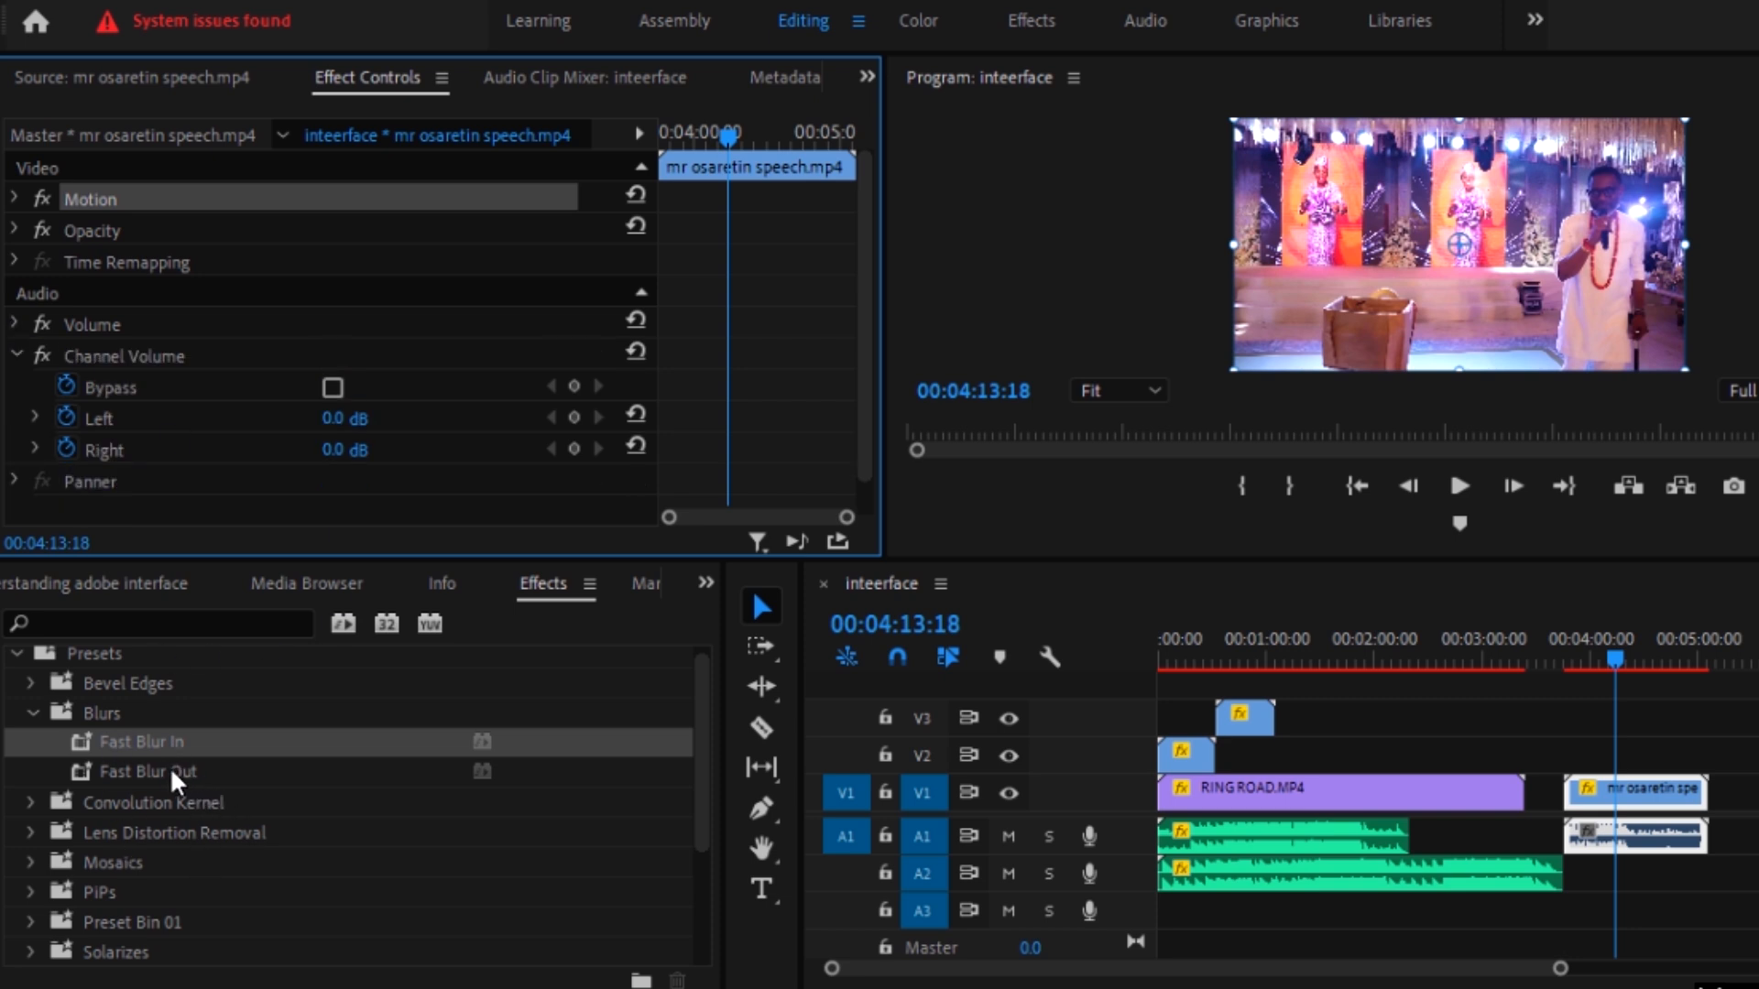
# Step: Try the Fast Blur Out preset with a Blurriness keyframe on the speech clip and remove the effect
pyautogui.moveTo(172, 769); pyautogui.dragTo(1649, 848)
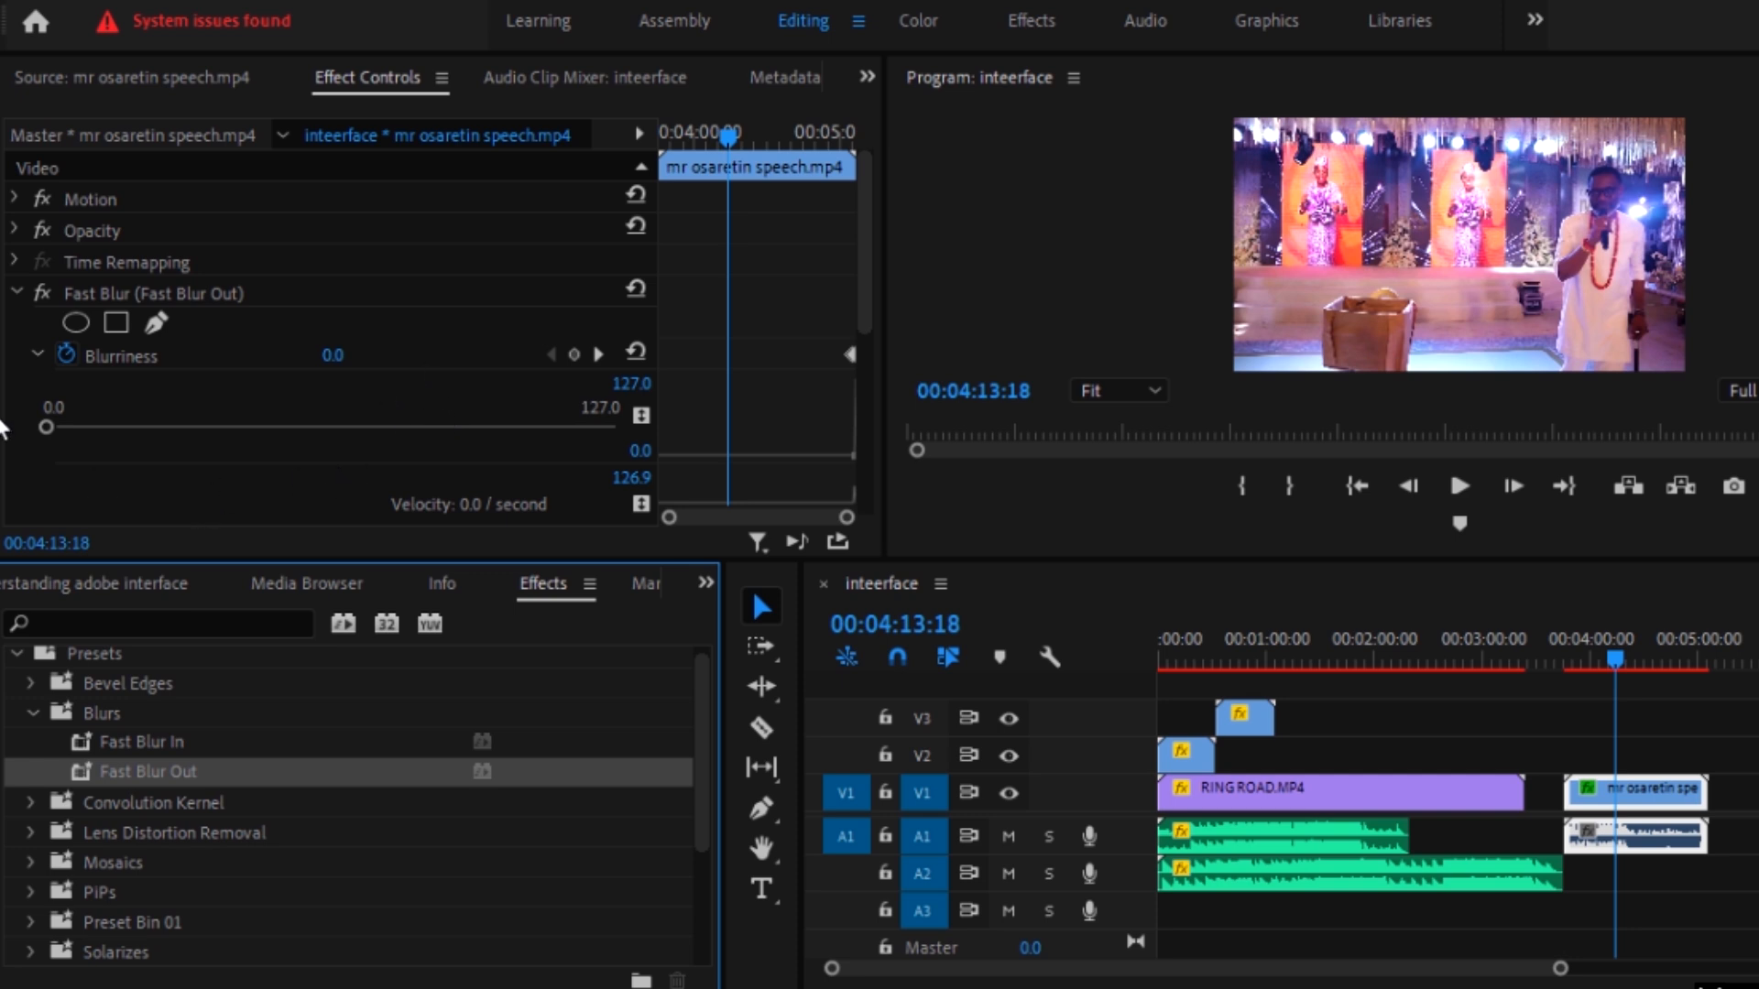
pyautogui.moveTo(47, 427)
pyautogui.mouseDown()
pyautogui.moveTo(311, 447)
pyautogui.moveTo(447, 426)
pyautogui.moveTo(205, 385)
pyautogui.moveTo(148, 390)
pyautogui.moveTo(539, 421)
pyautogui.moveTo(247, 426)
pyautogui.moveTo(31, 403)
pyautogui.moveTo(448, 431)
pyautogui.moveTo(17, 424)
pyautogui.moveTo(445, 435)
pyautogui.moveTo(71, 447)
pyautogui.moveTo(513, 453)
pyautogui.moveTo(102, 431)
pyautogui.moveTo(133, 449)
pyautogui.moveTo(22, 425)
pyautogui.moveTo(556, 447)
pyautogui.moveTo(46, 429)
pyautogui.mouseUp()
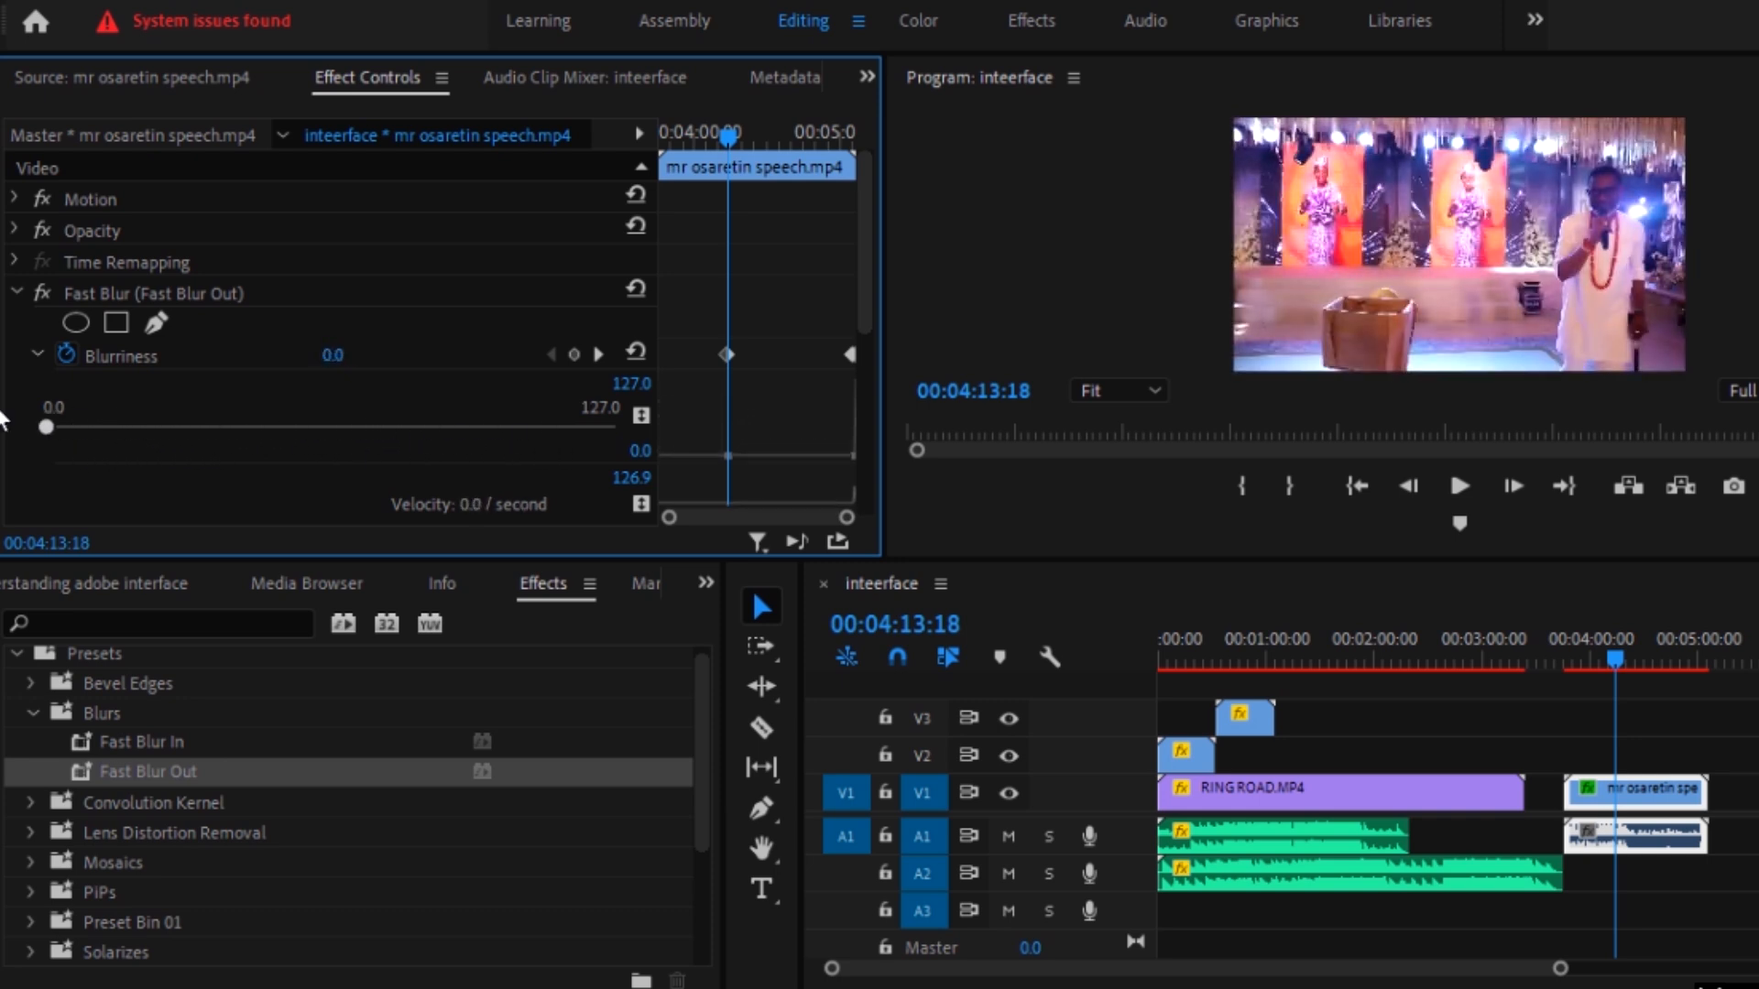
pyautogui.click(170, 286)
pyautogui.press('Delete')
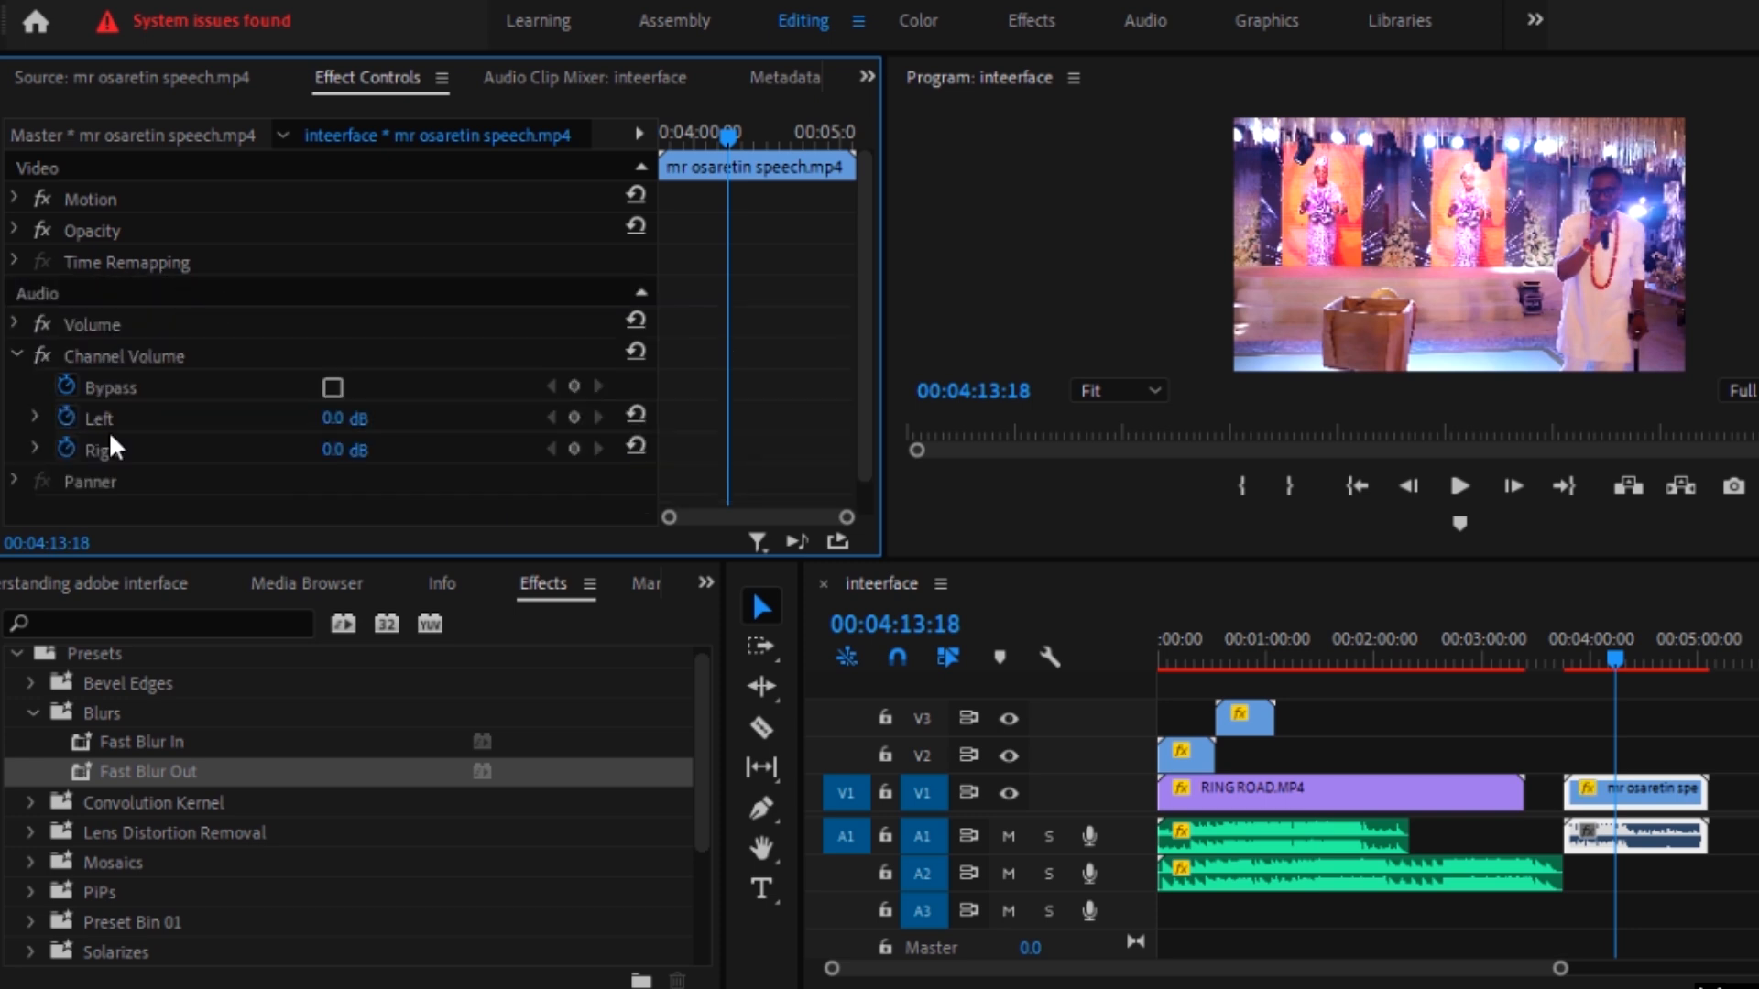
# Step: Apply the Mosaic In preset to the speech clip and show its effect settings
pyautogui.click(36, 716)
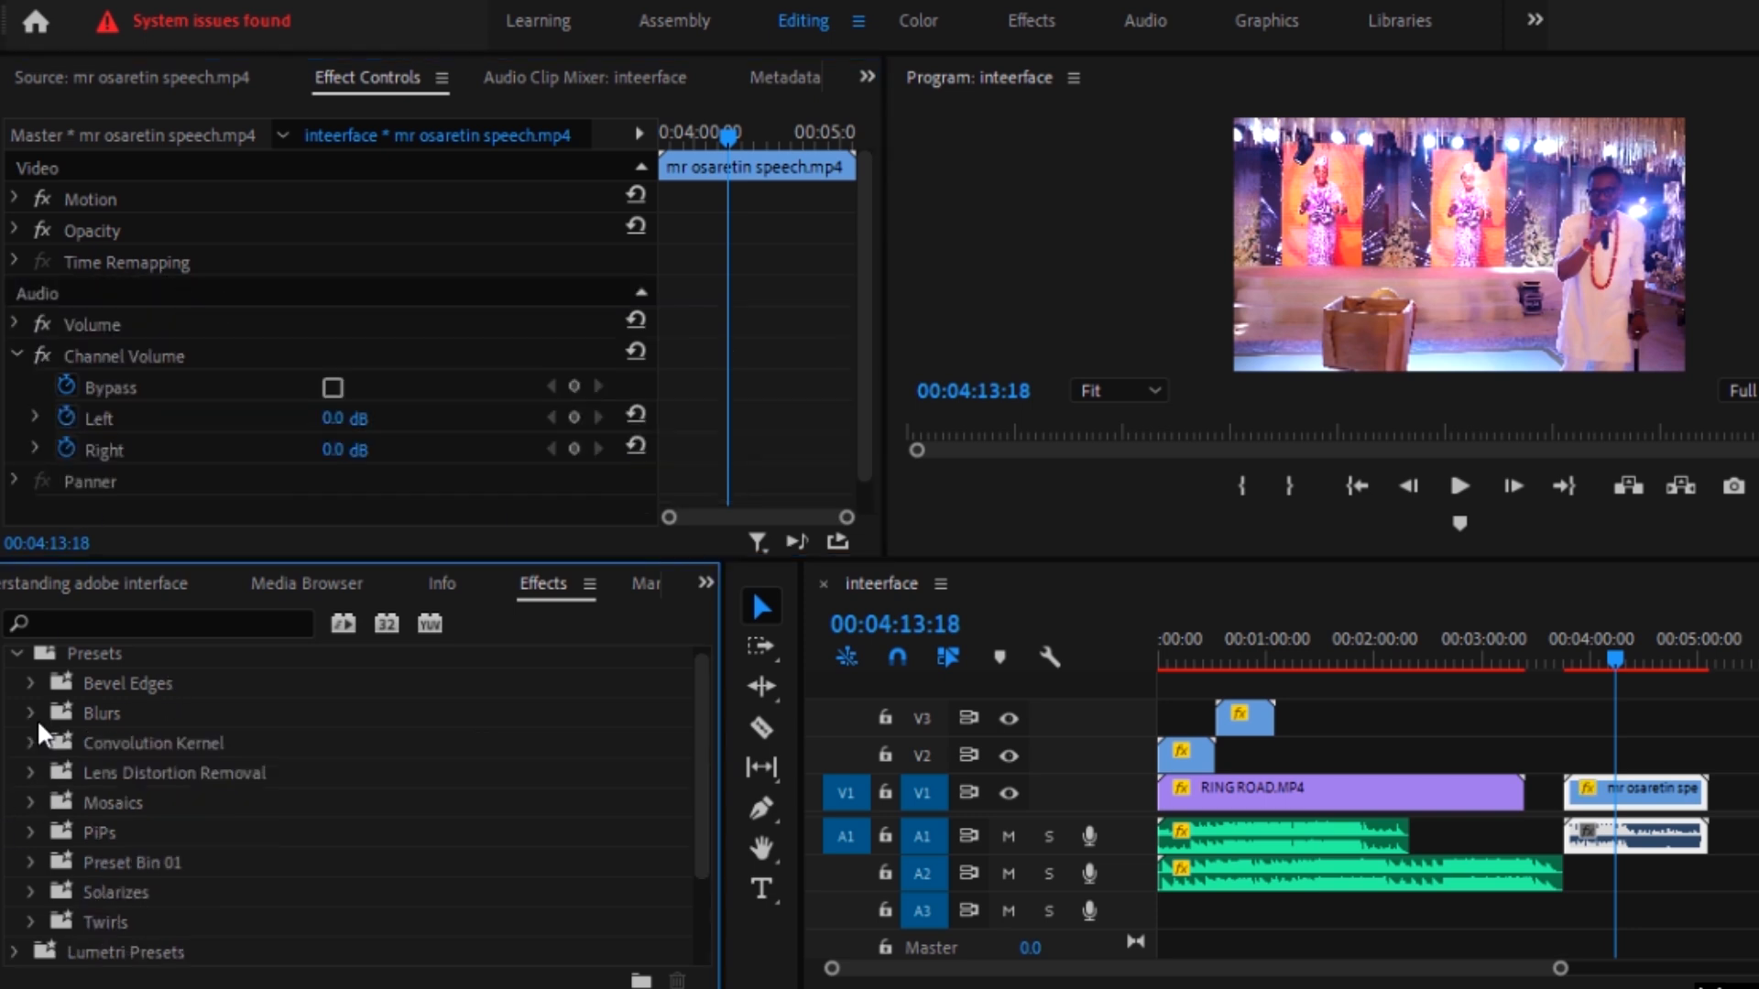
pyautogui.scroll(-1, 138, 804)
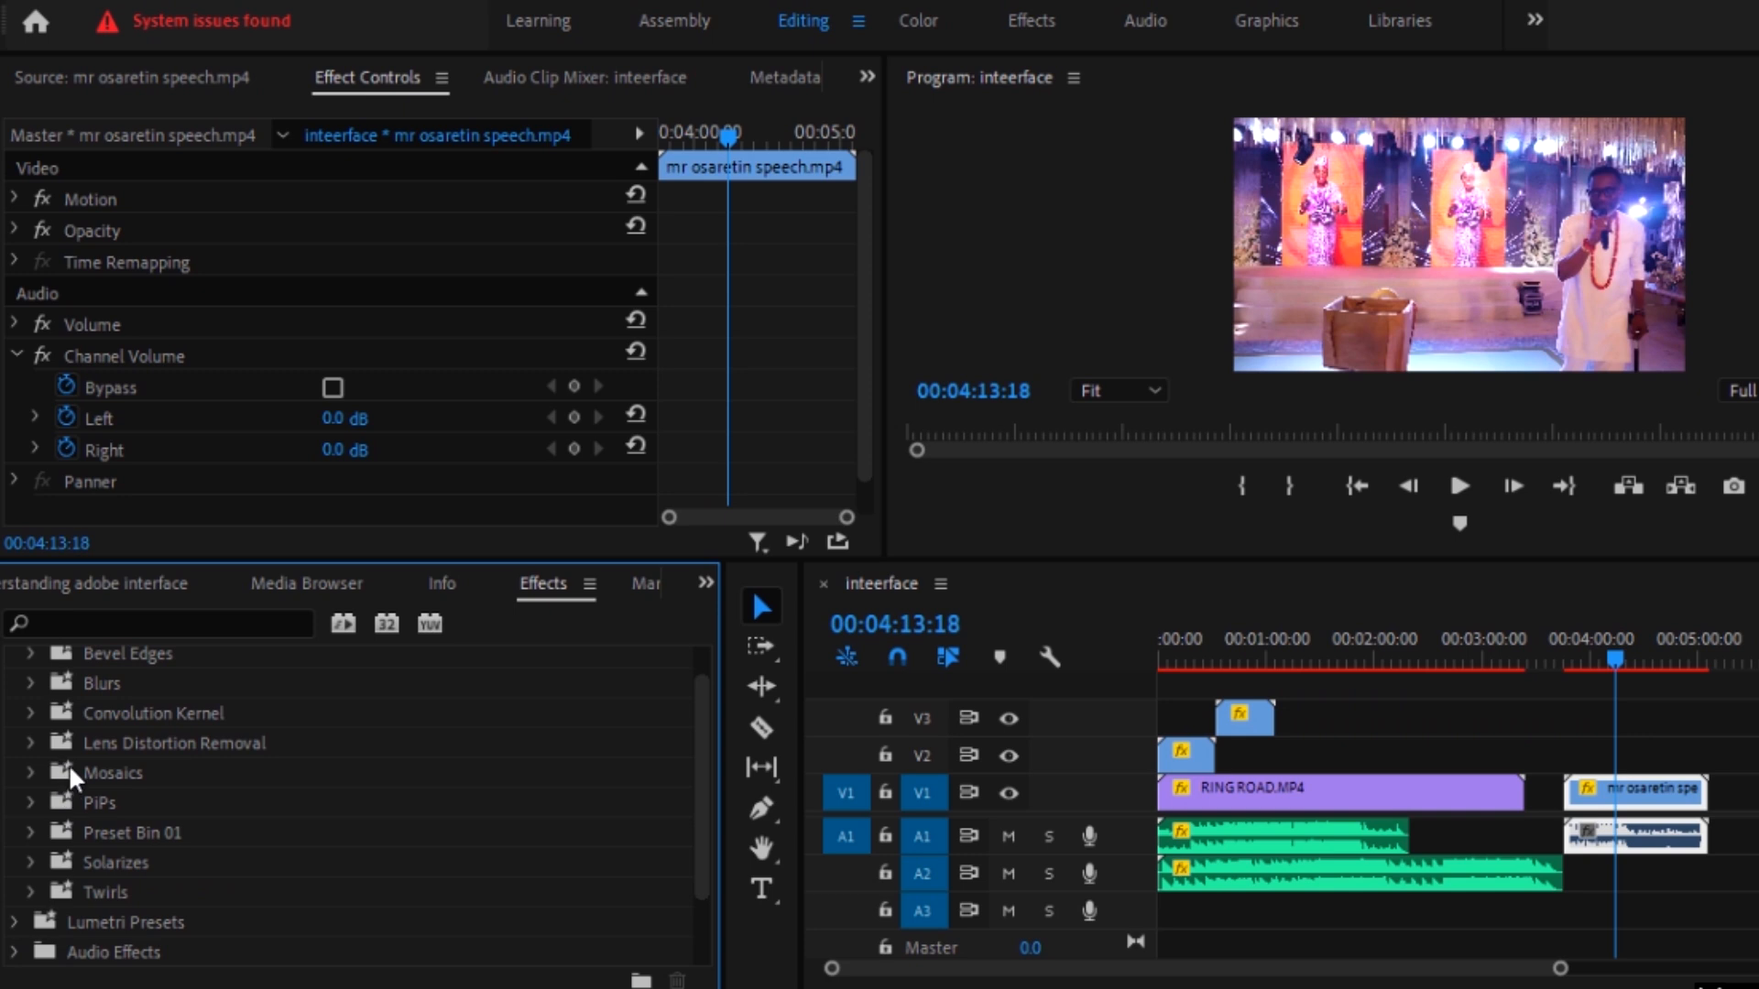
pyautogui.click(31, 774)
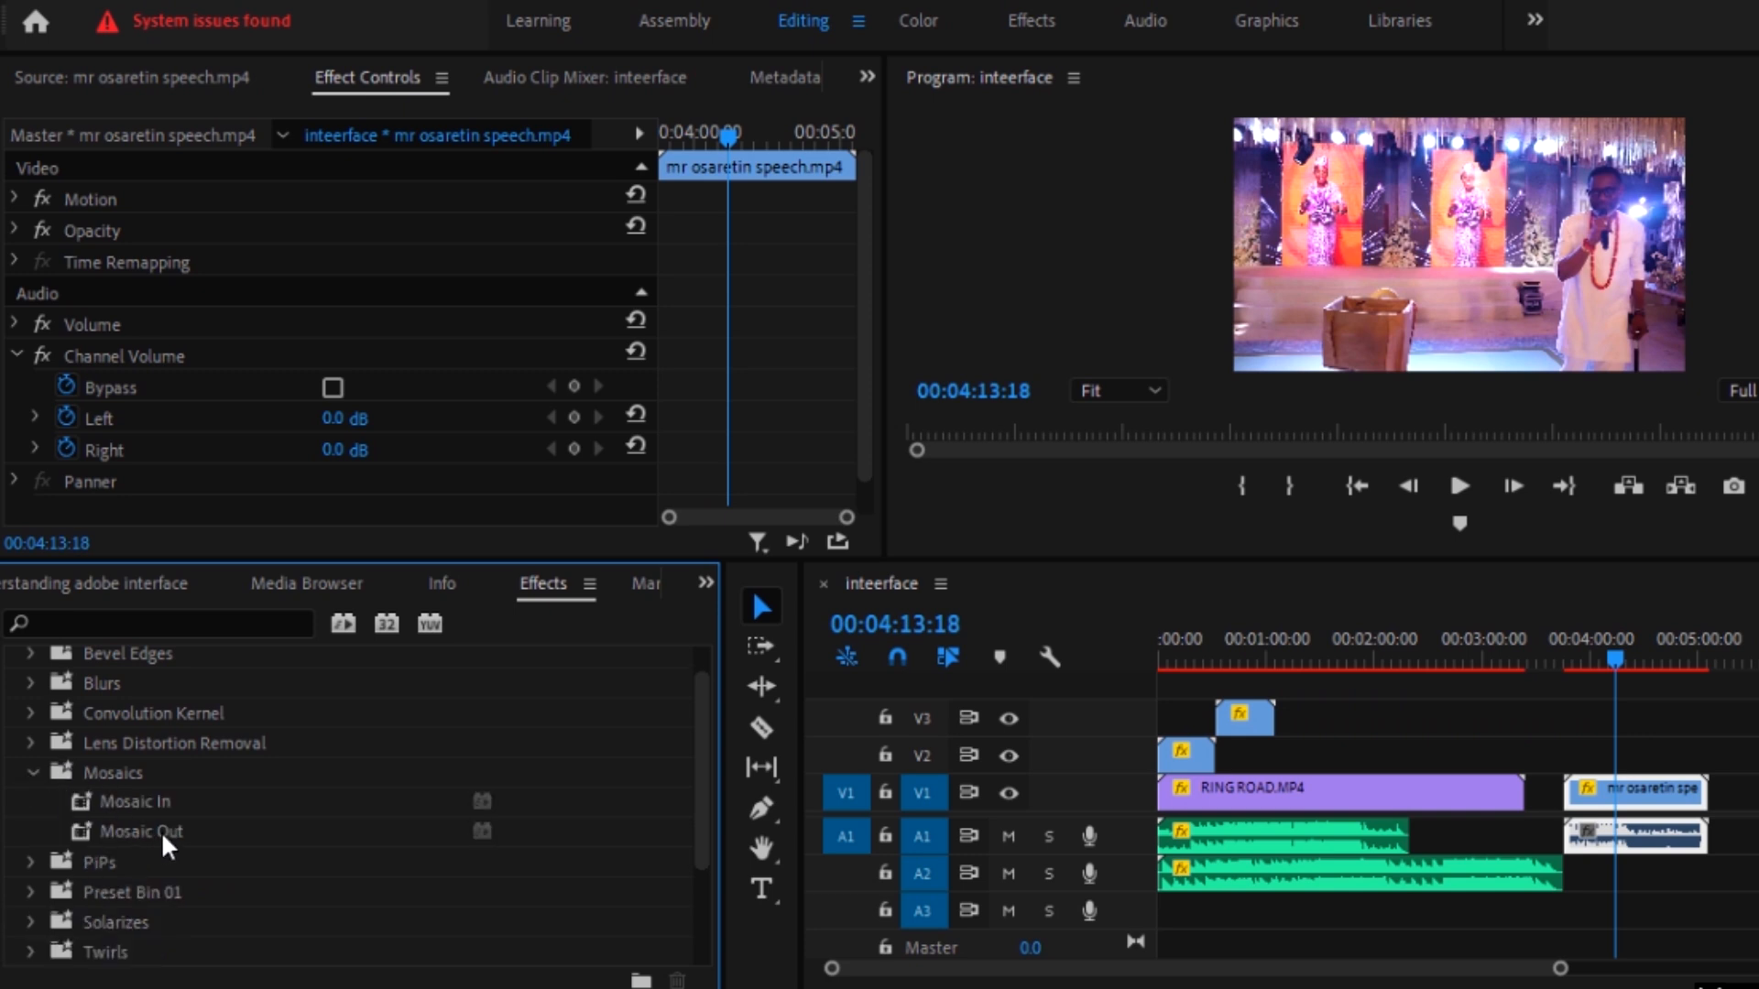
pyautogui.moveTo(163, 805)
pyautogui.moveTo(172, 795); pyautogui.dragTo(1699, 813)
pyautogui.click(1698, 805)
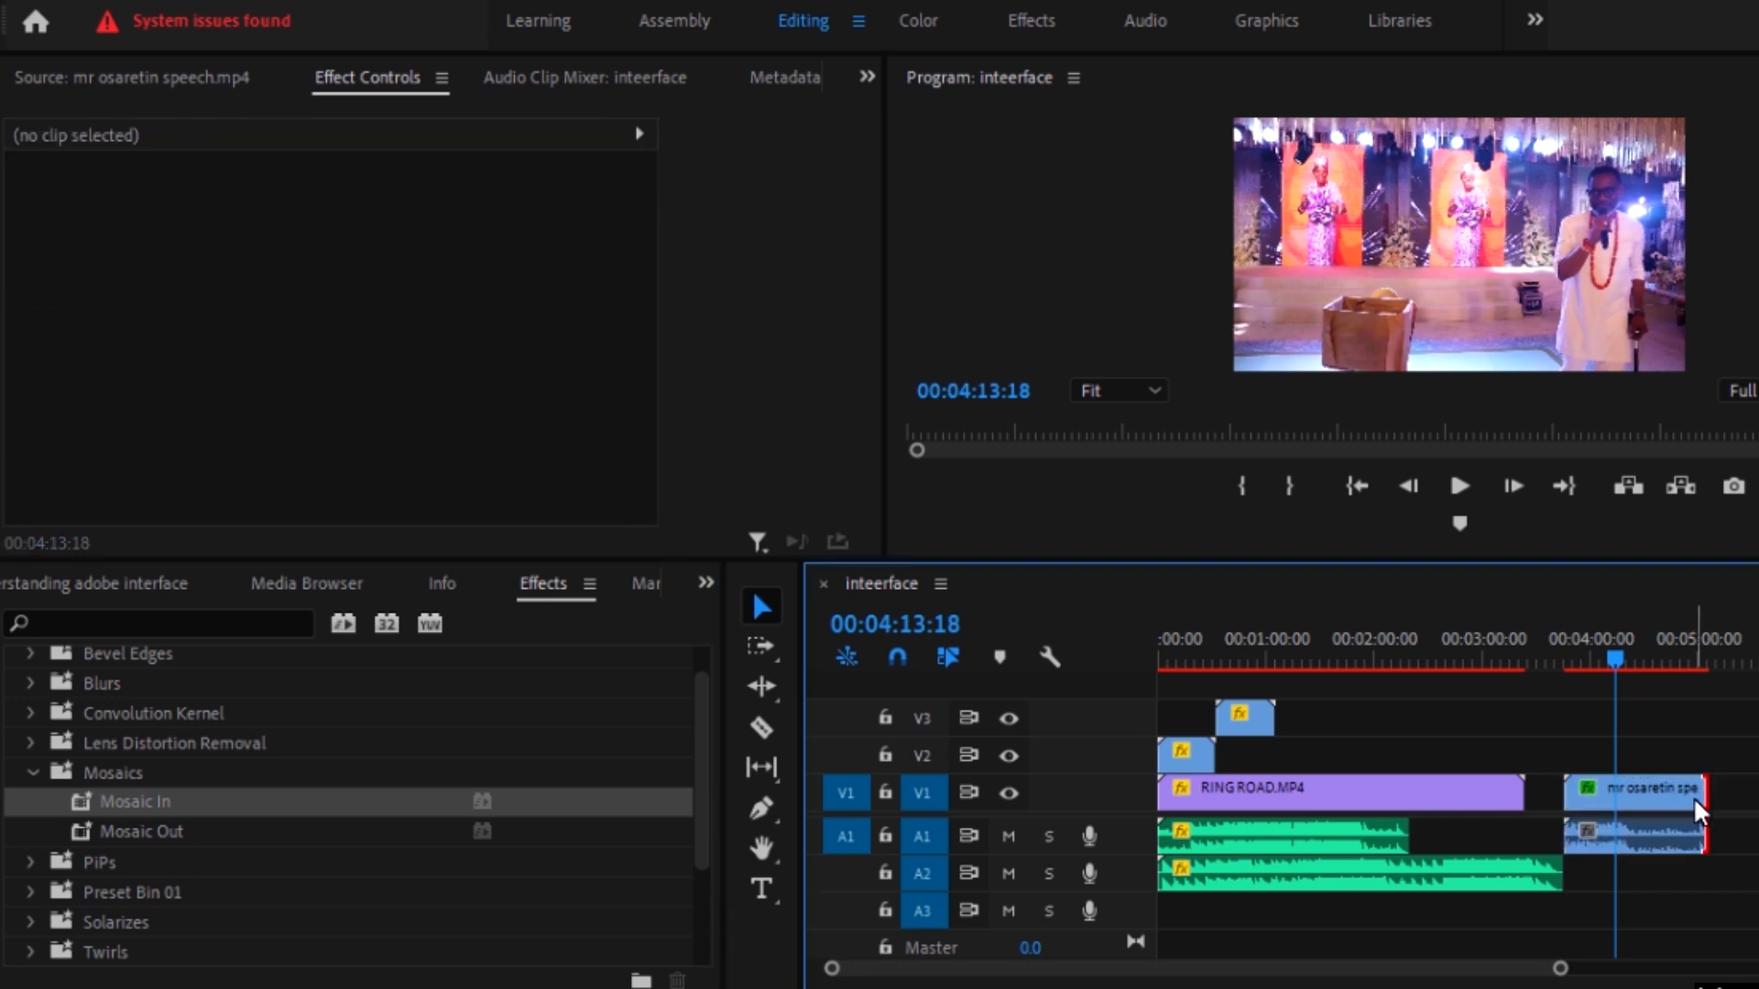
pyautogui.click(1644, 824)
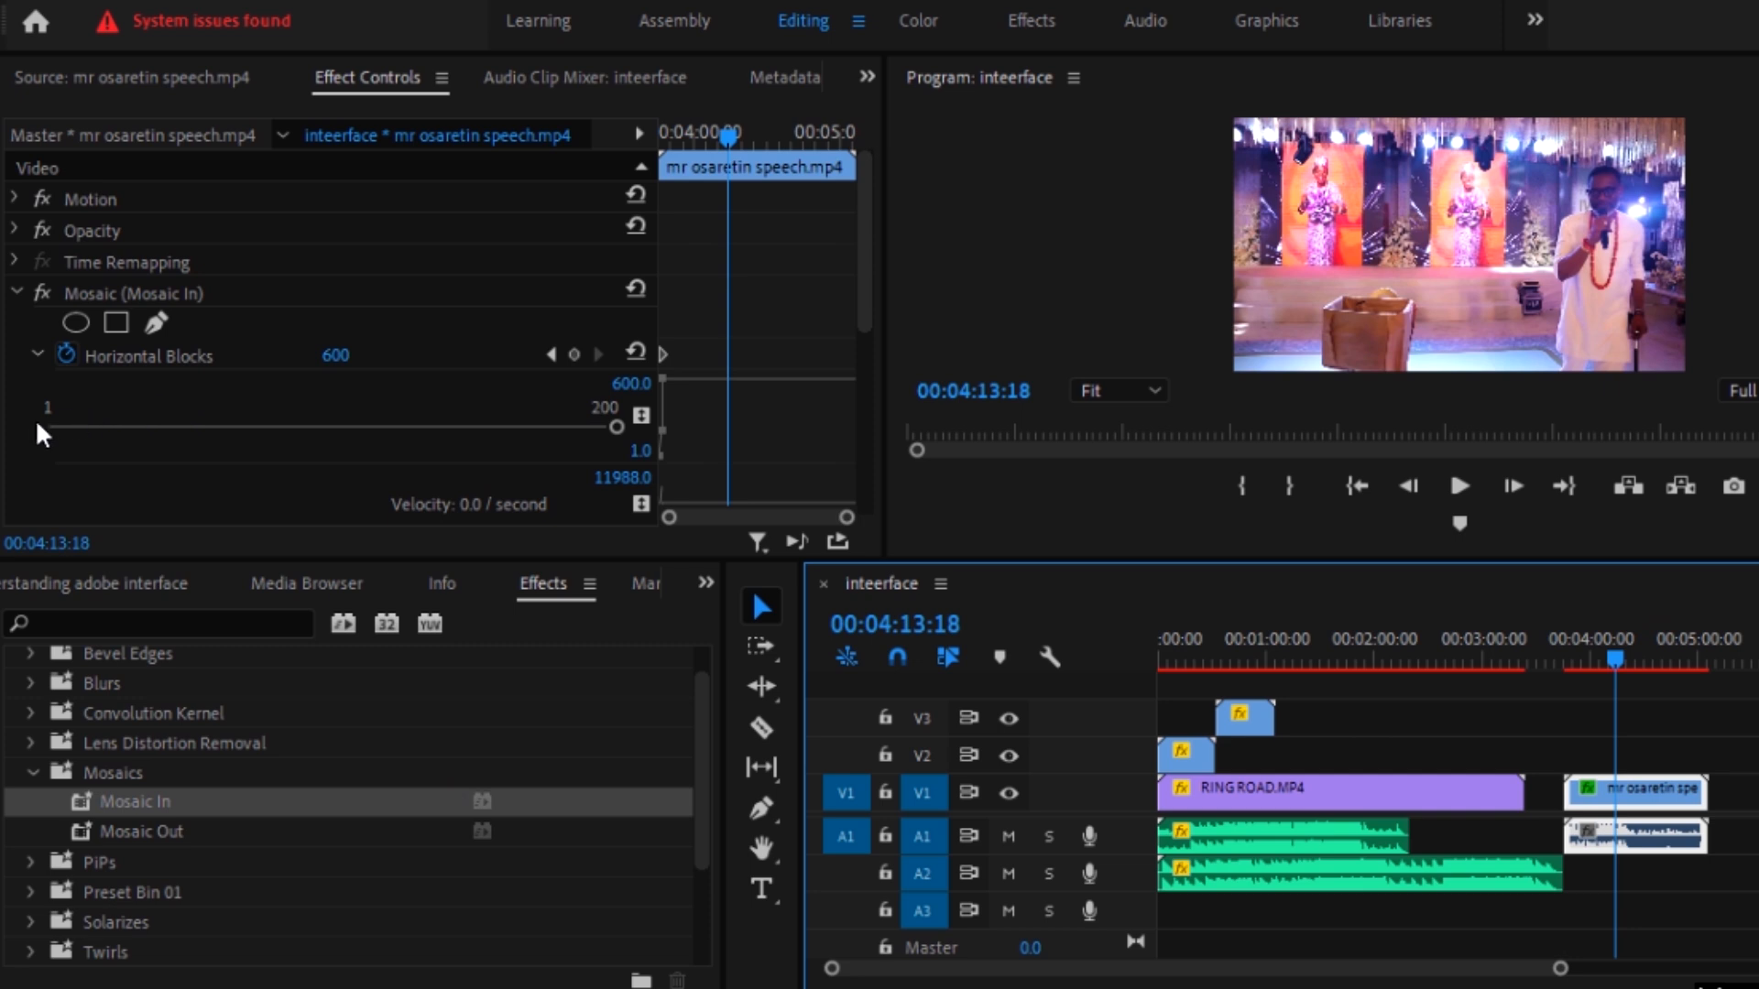
# Step: Set the Mosaic effect's Horizontal Blocks to 164 and remove the effect from the speech clip
pyautogui.moveTo(615, 427); pyautogui.dragTo(517, 427)
pyautogui.click(277, 293)
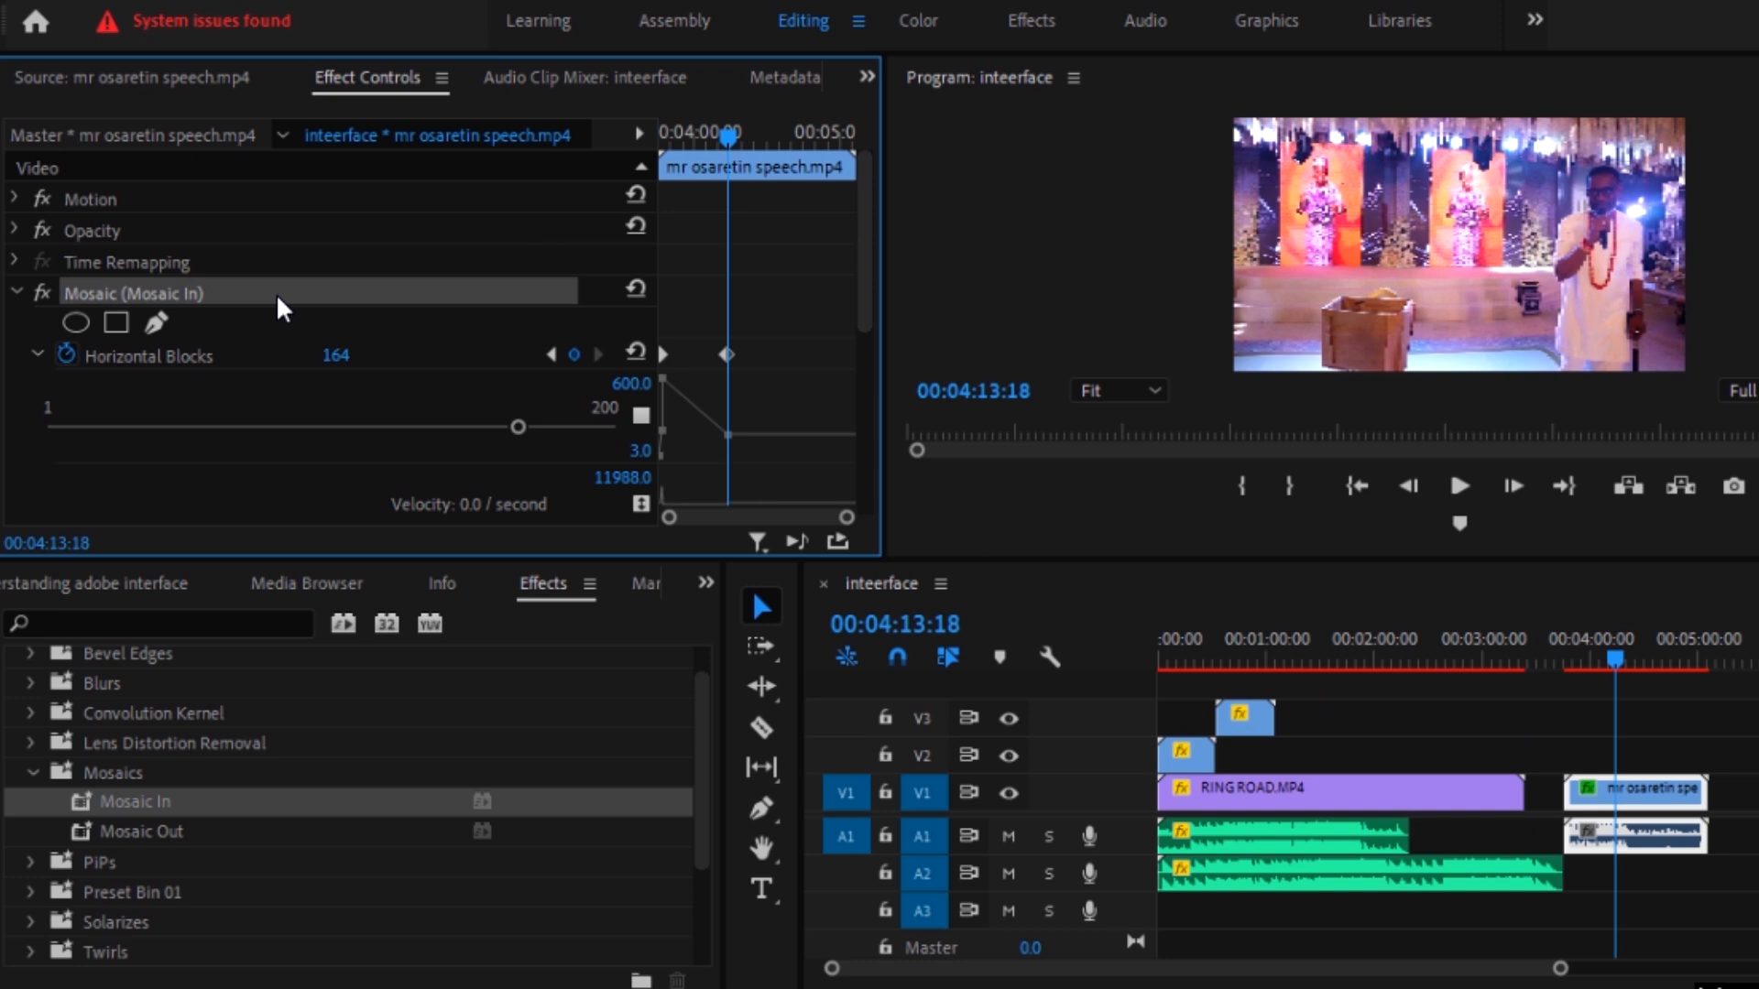
pyautogui.press('Delete')
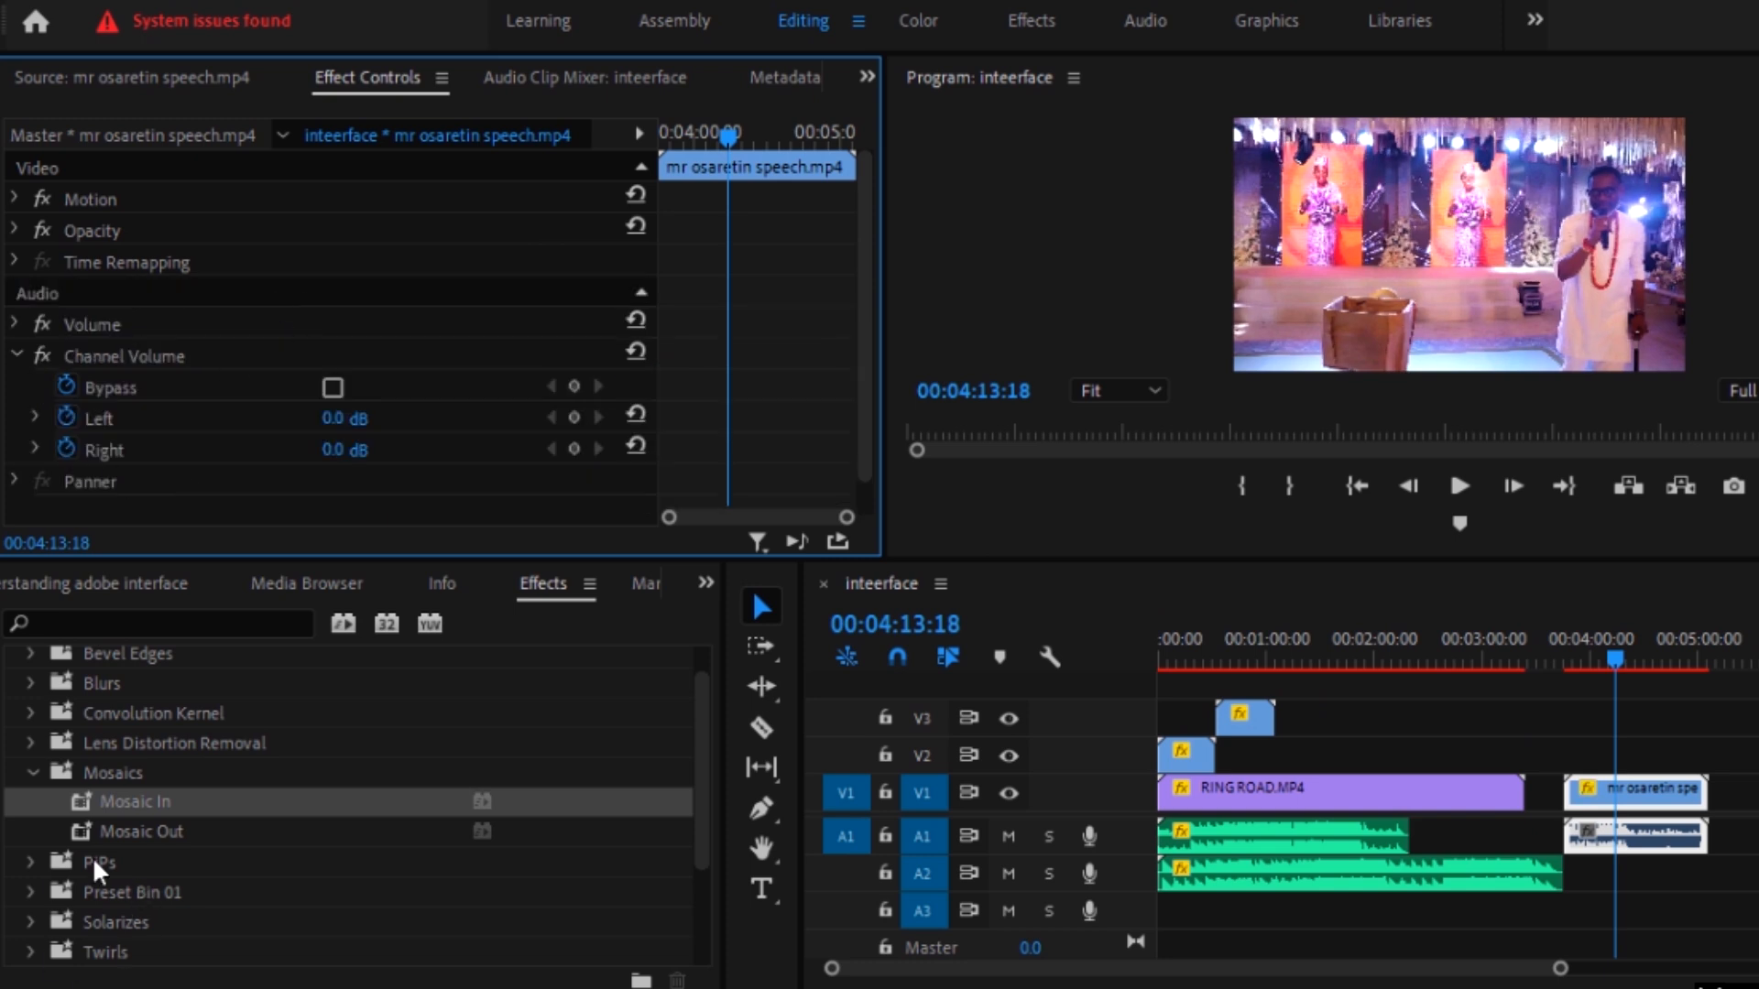
pyautogui.click(35, 772)
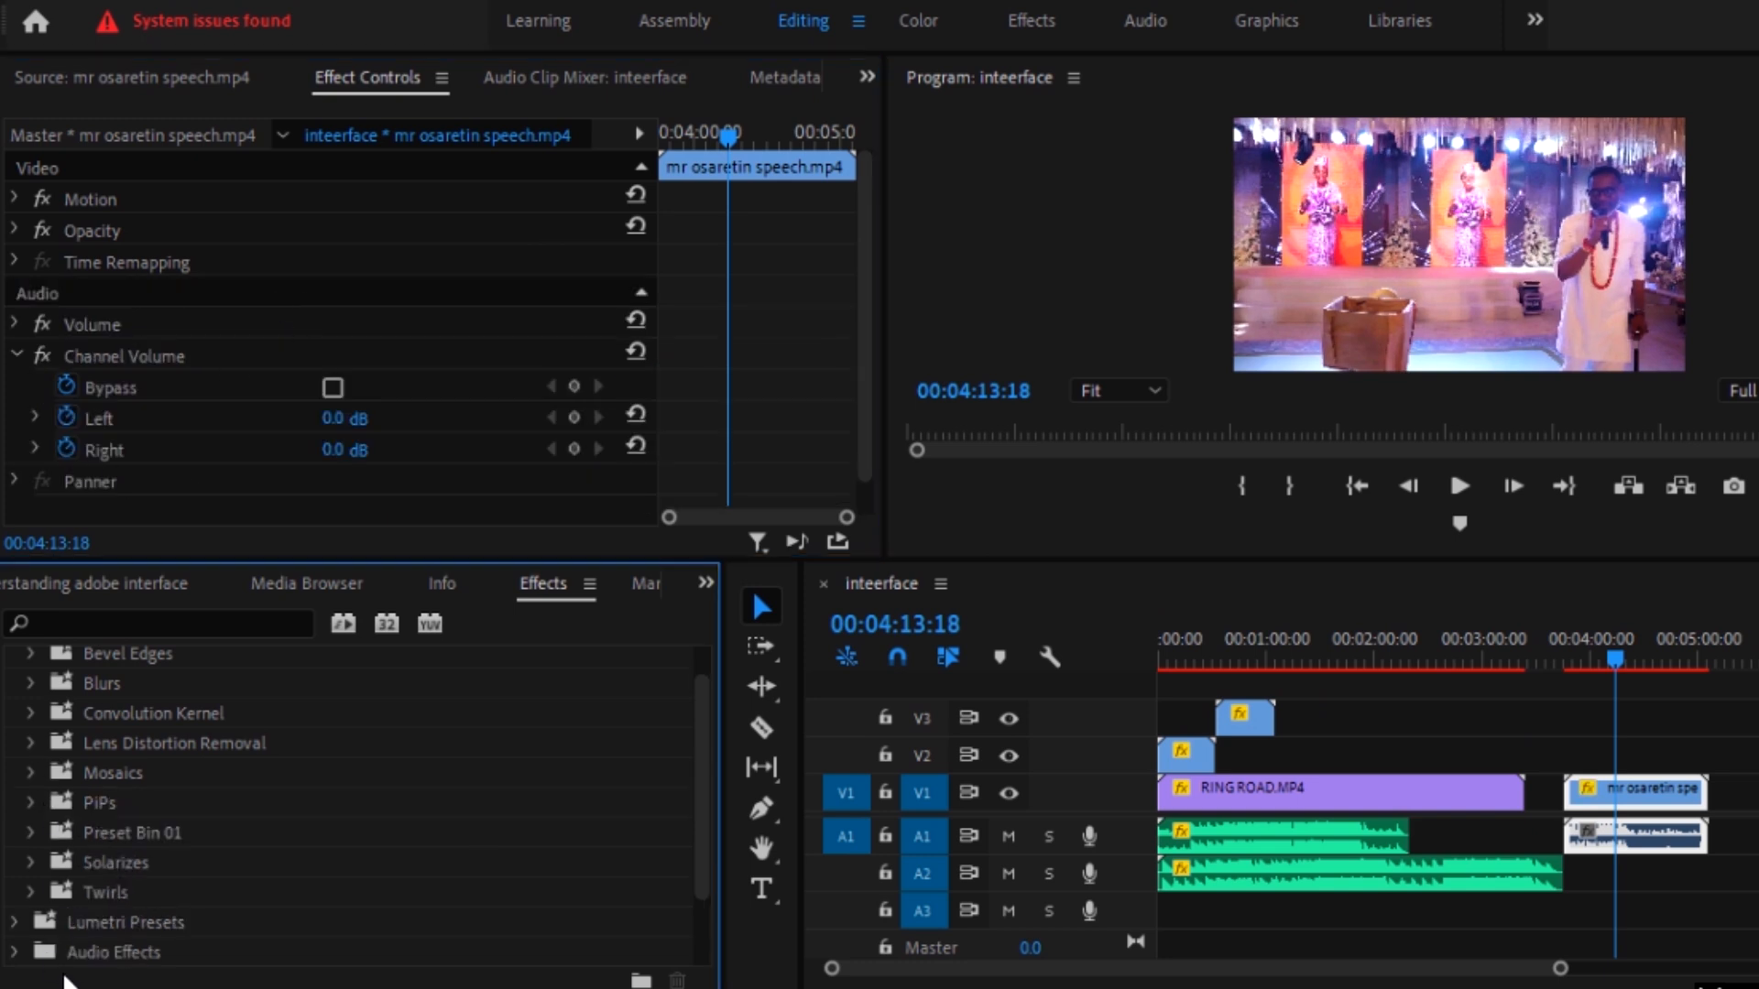
# Step: Look into the PiPs preset folder and the remaining preset categories
pyautogui.click(33, 801)
pyautogui.click(34, 838)
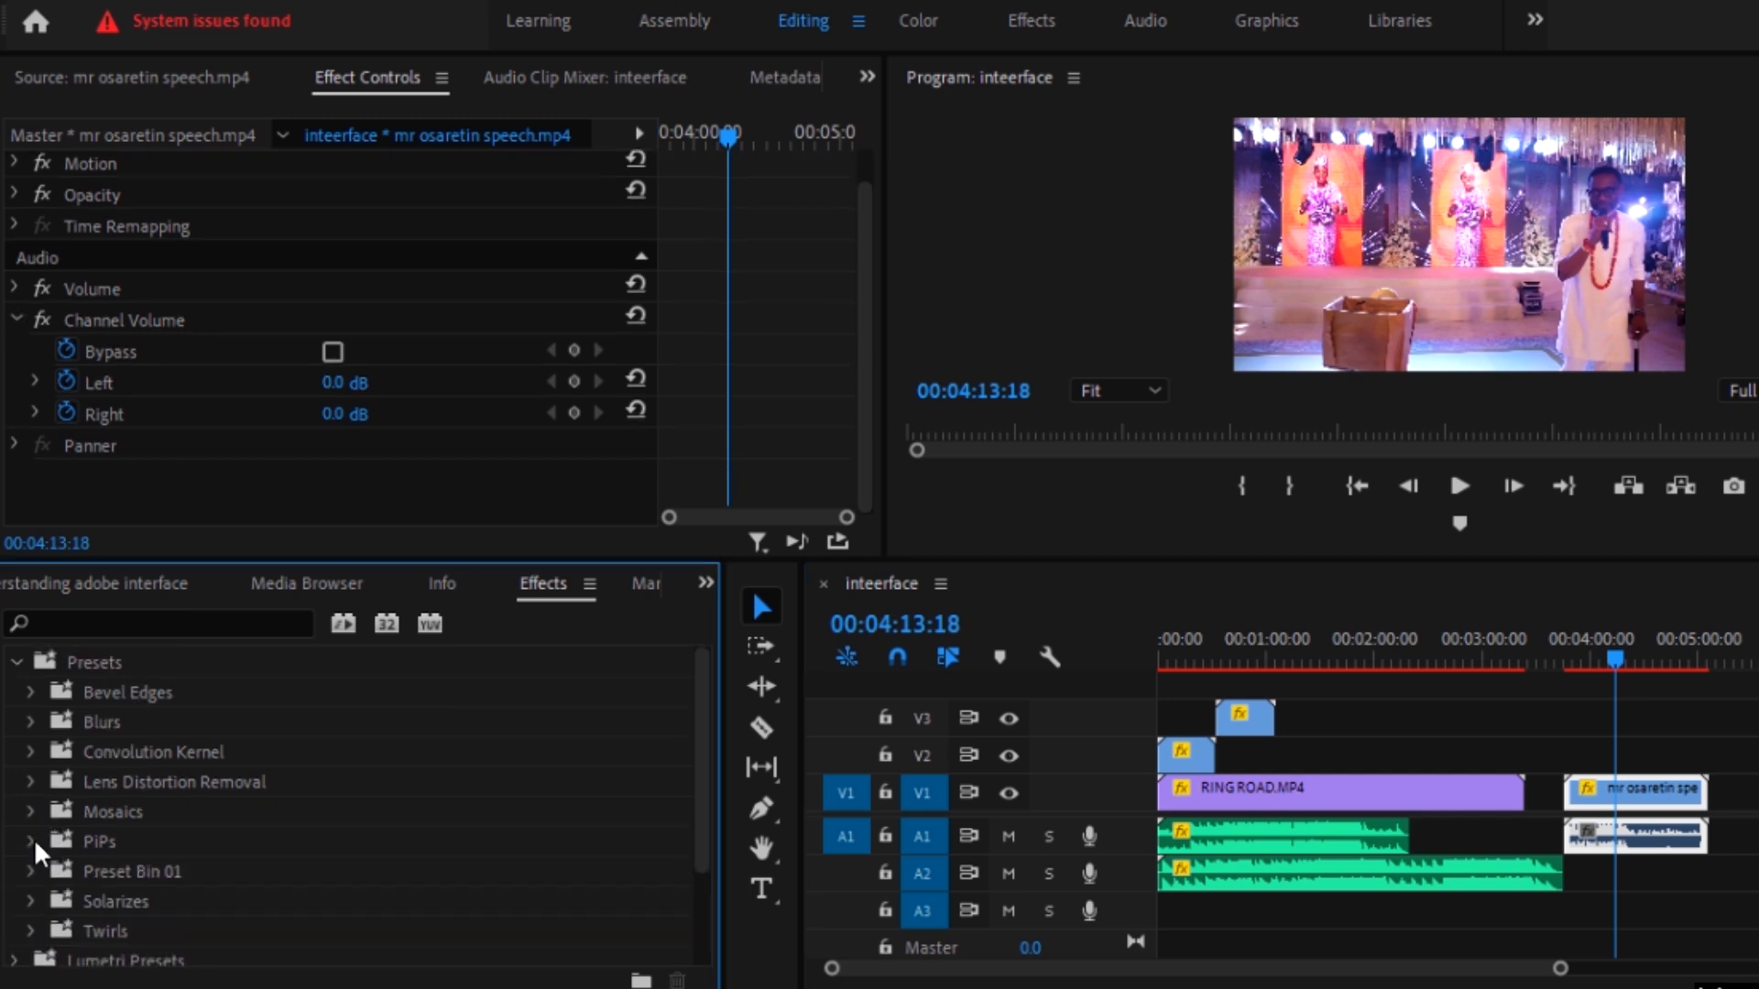
pyautogui.scroll(-2, 79, 861)
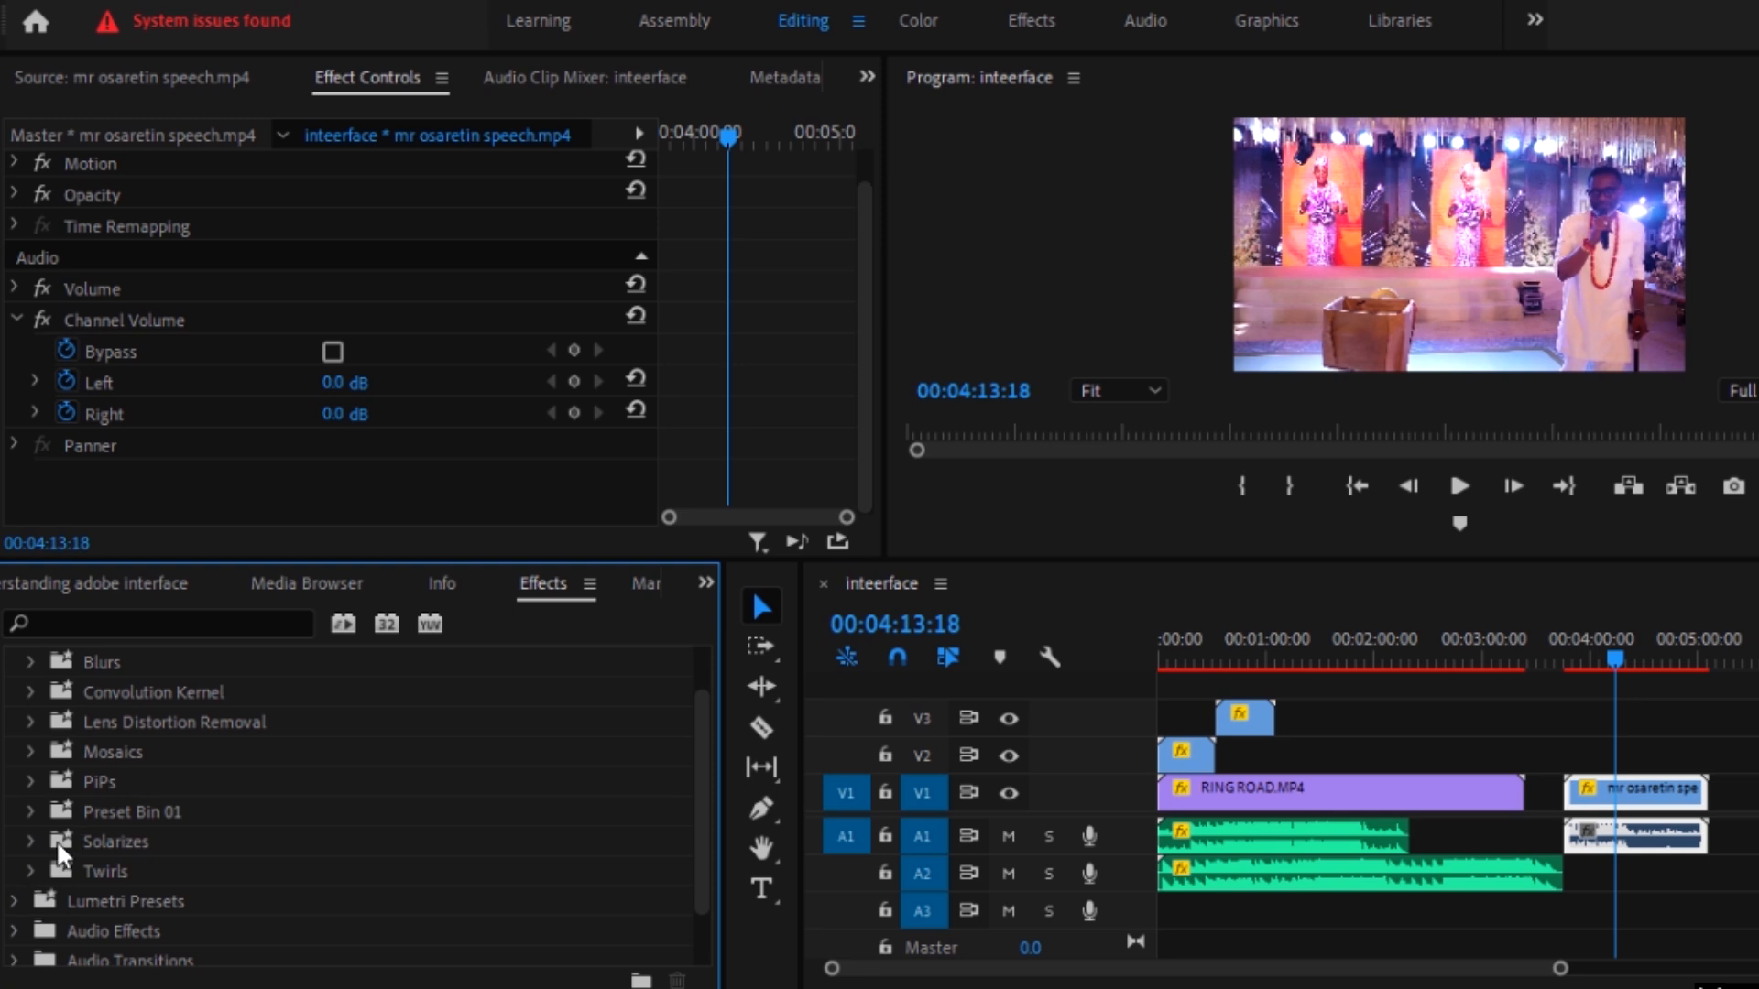
# Step: Try the Solarize In preset and its slider on the speech clip and remove the effect
pyautogui.click(31, 842)
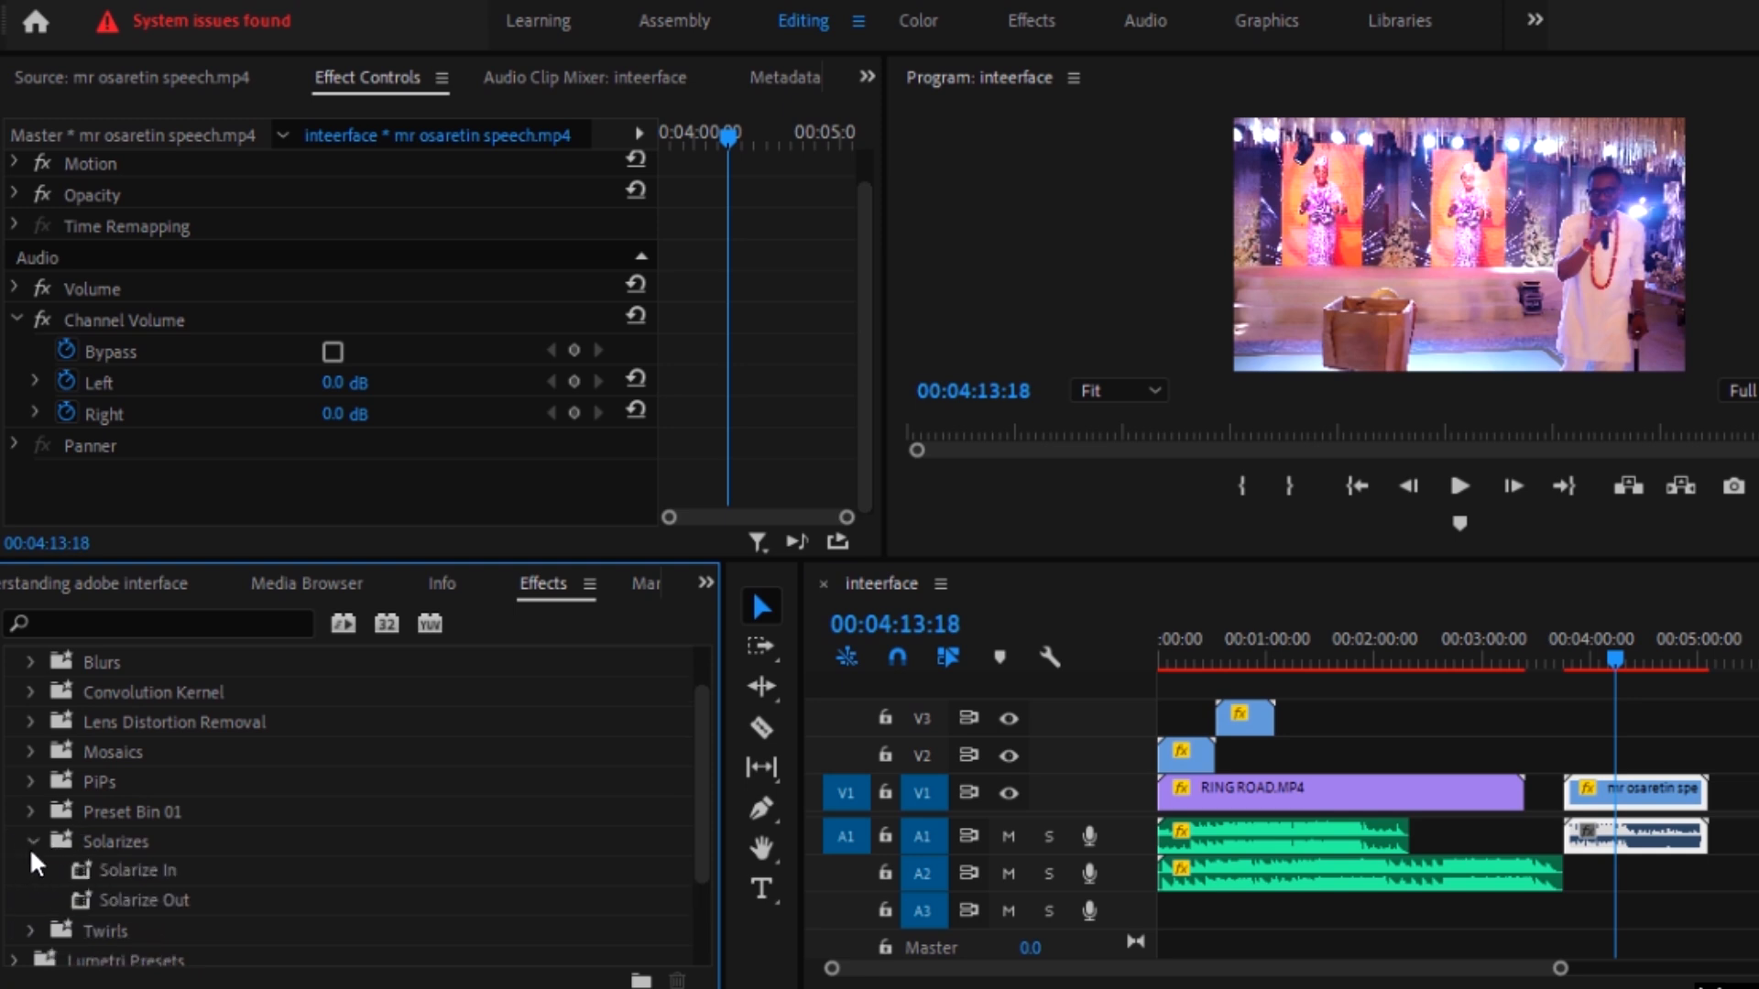
pyautogui.scroll(-2, 128, 874)
pyautogui.moveTo(168, 817); pyautogui.dragTo(1640, 809)
pyautogui.moveTo(46, 391)
pyautogui.mouseDown()
pyautogui.moveTo(513, 399)
pyautogui.moveTo(222, 416)
pyautogui.moveTo(394, 411)
pyautogui.moveTo(130, 404)
pyautogui.moveTo(21, 368)
pyautogui.moveTo(201, 377)
pyautogui.moveTo(36, 395)
pyautogui.mouseUp()
pyautogui.click(208, 256)
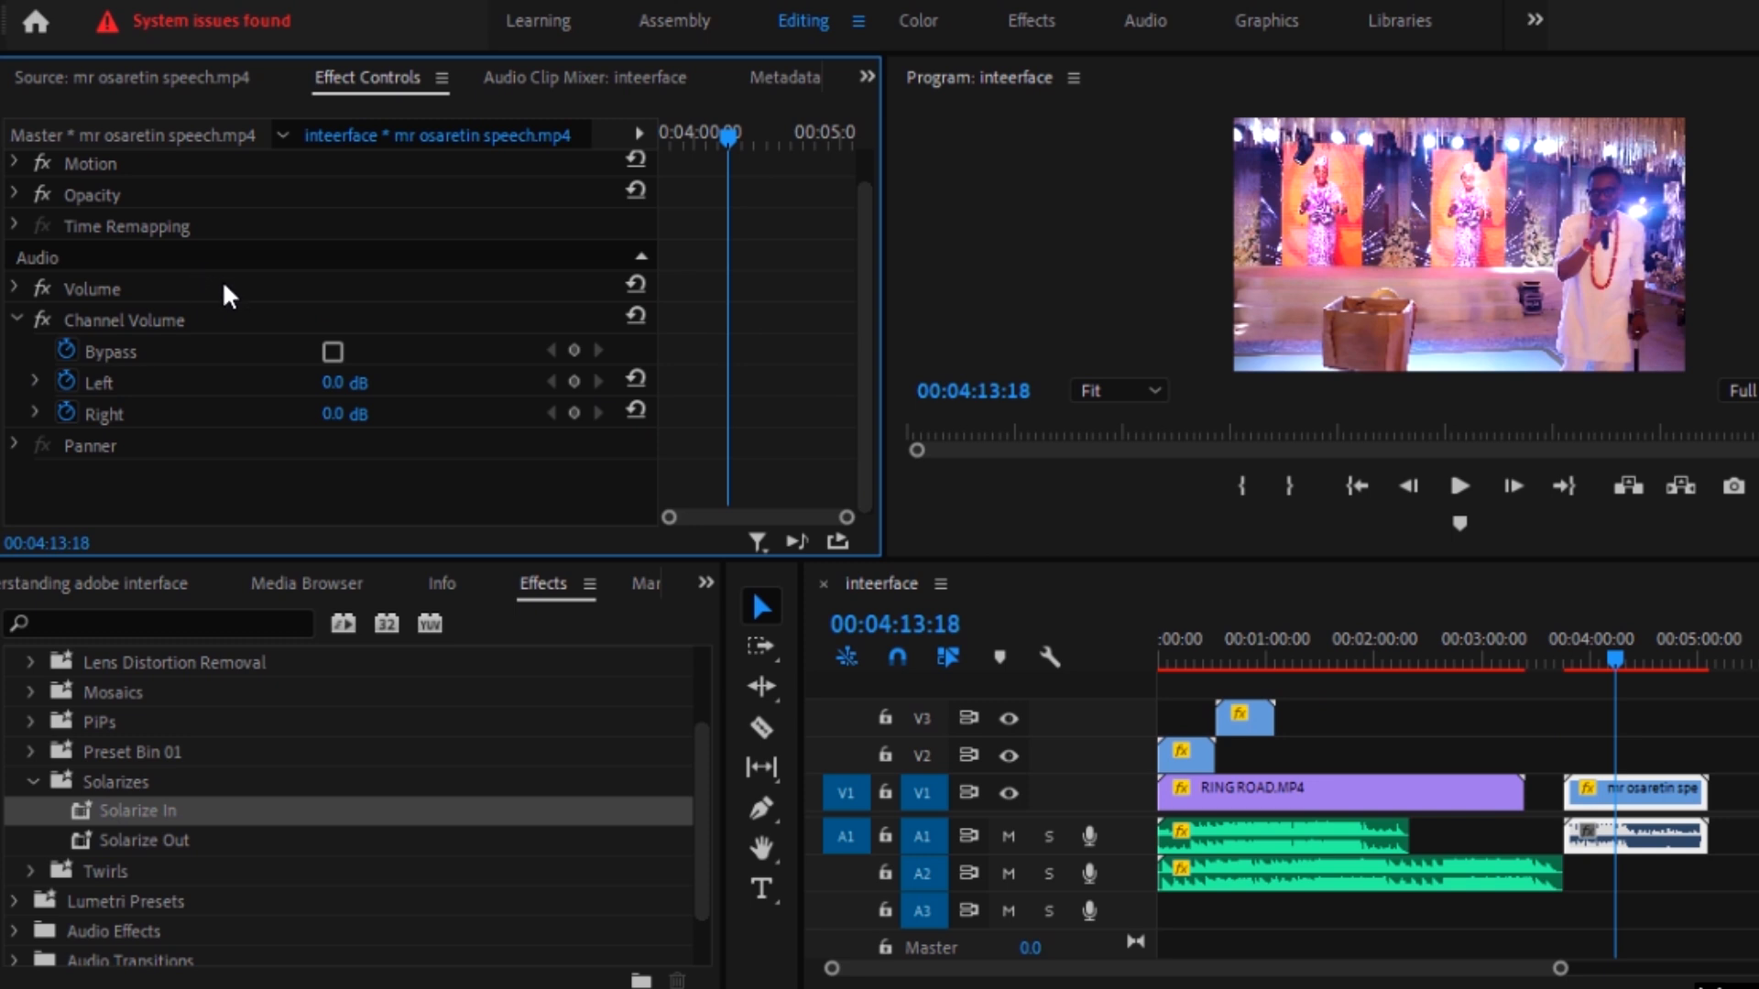
# Step: Collapse the Presets folder and show the categories inside the Lumetri Presets folder
pyautogui.scroll(2, 78, 861)
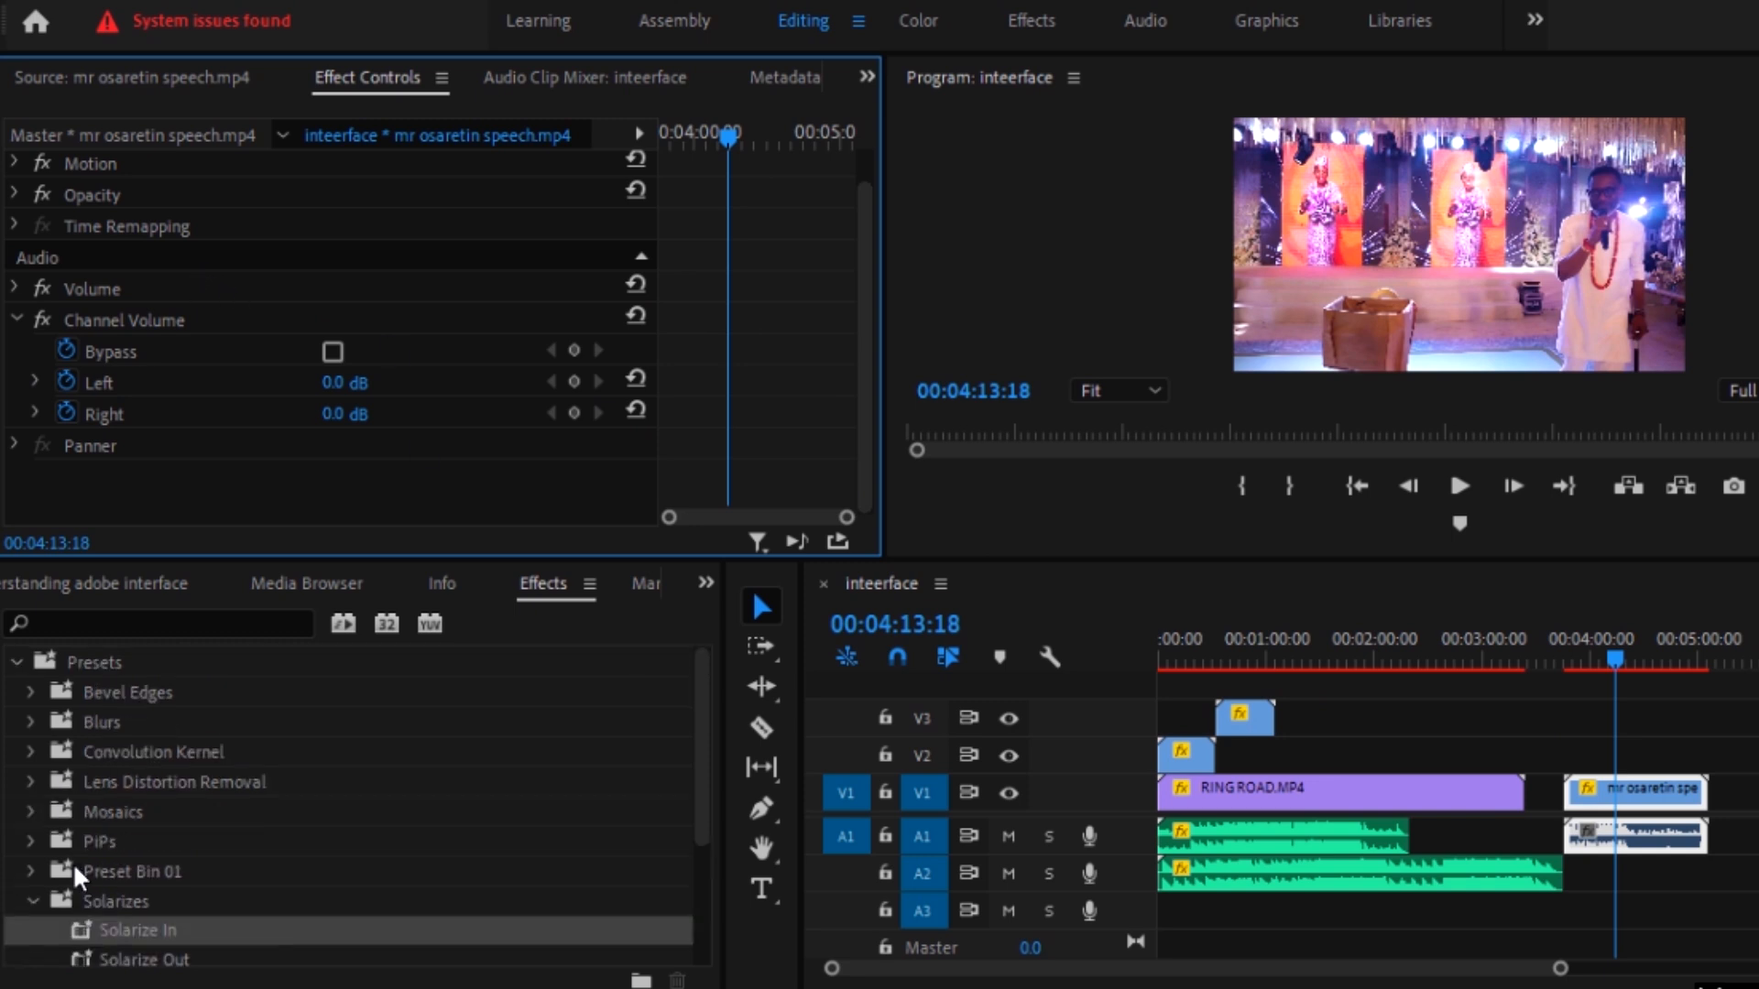
pyautogui.click(16, 661)
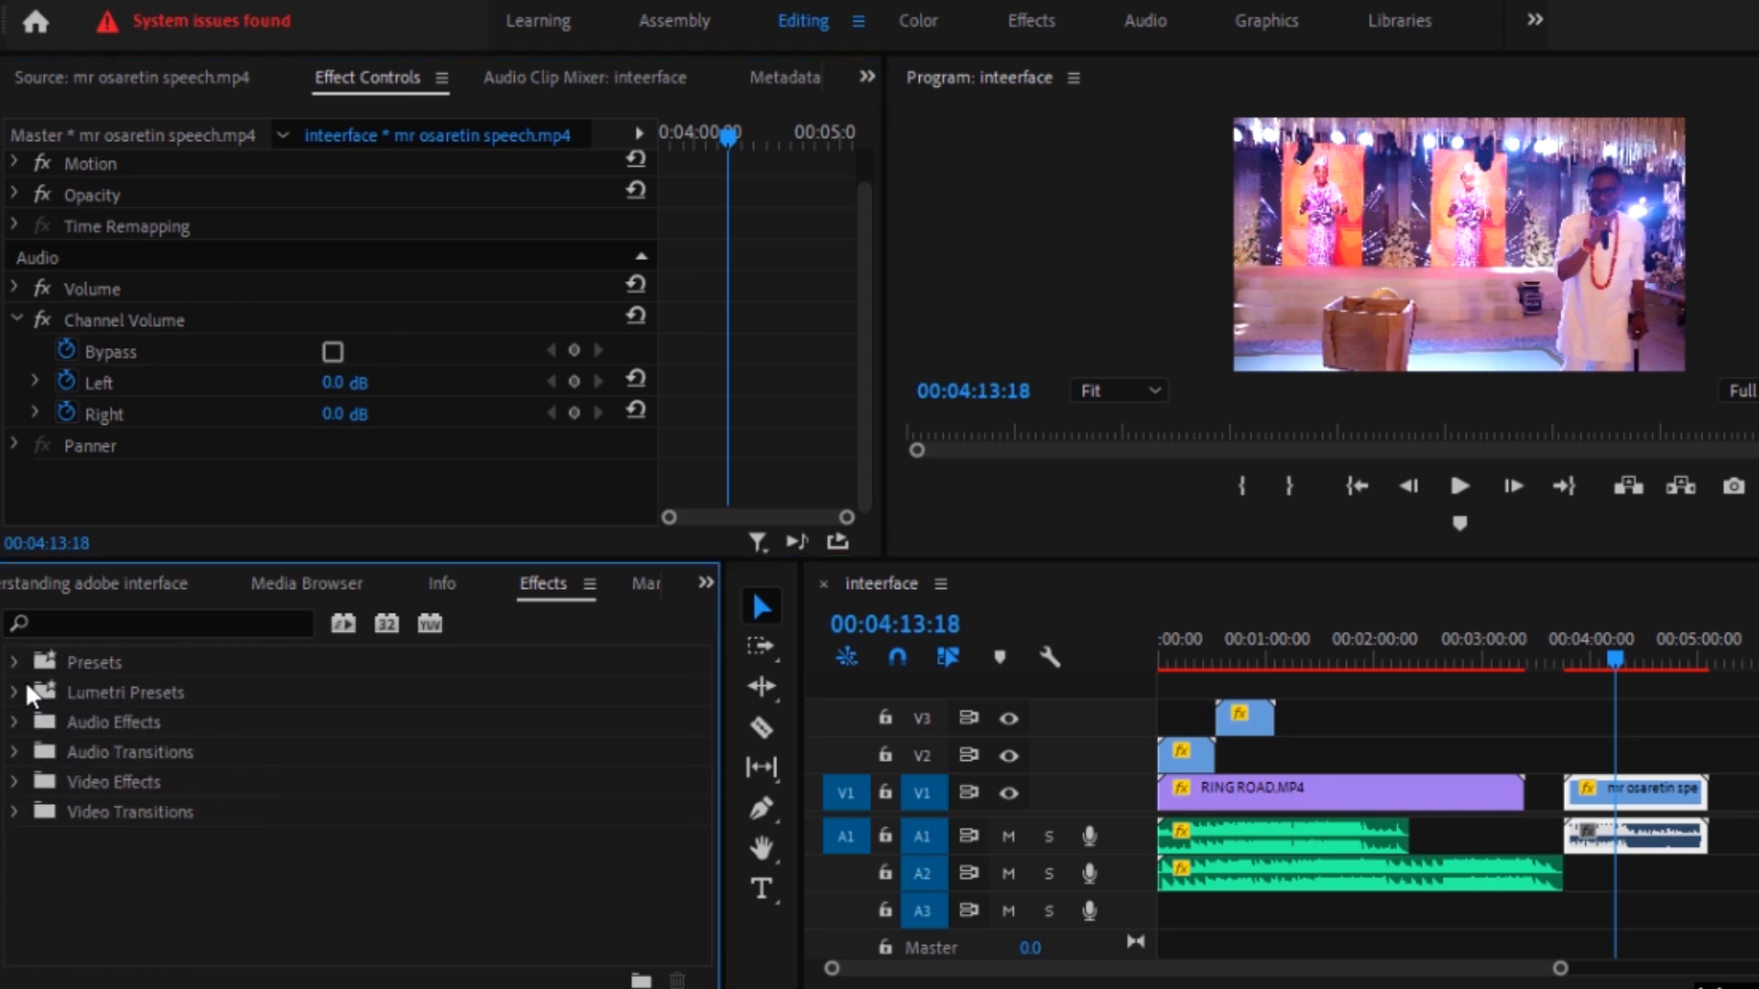
pyautogui.click(16, 692)
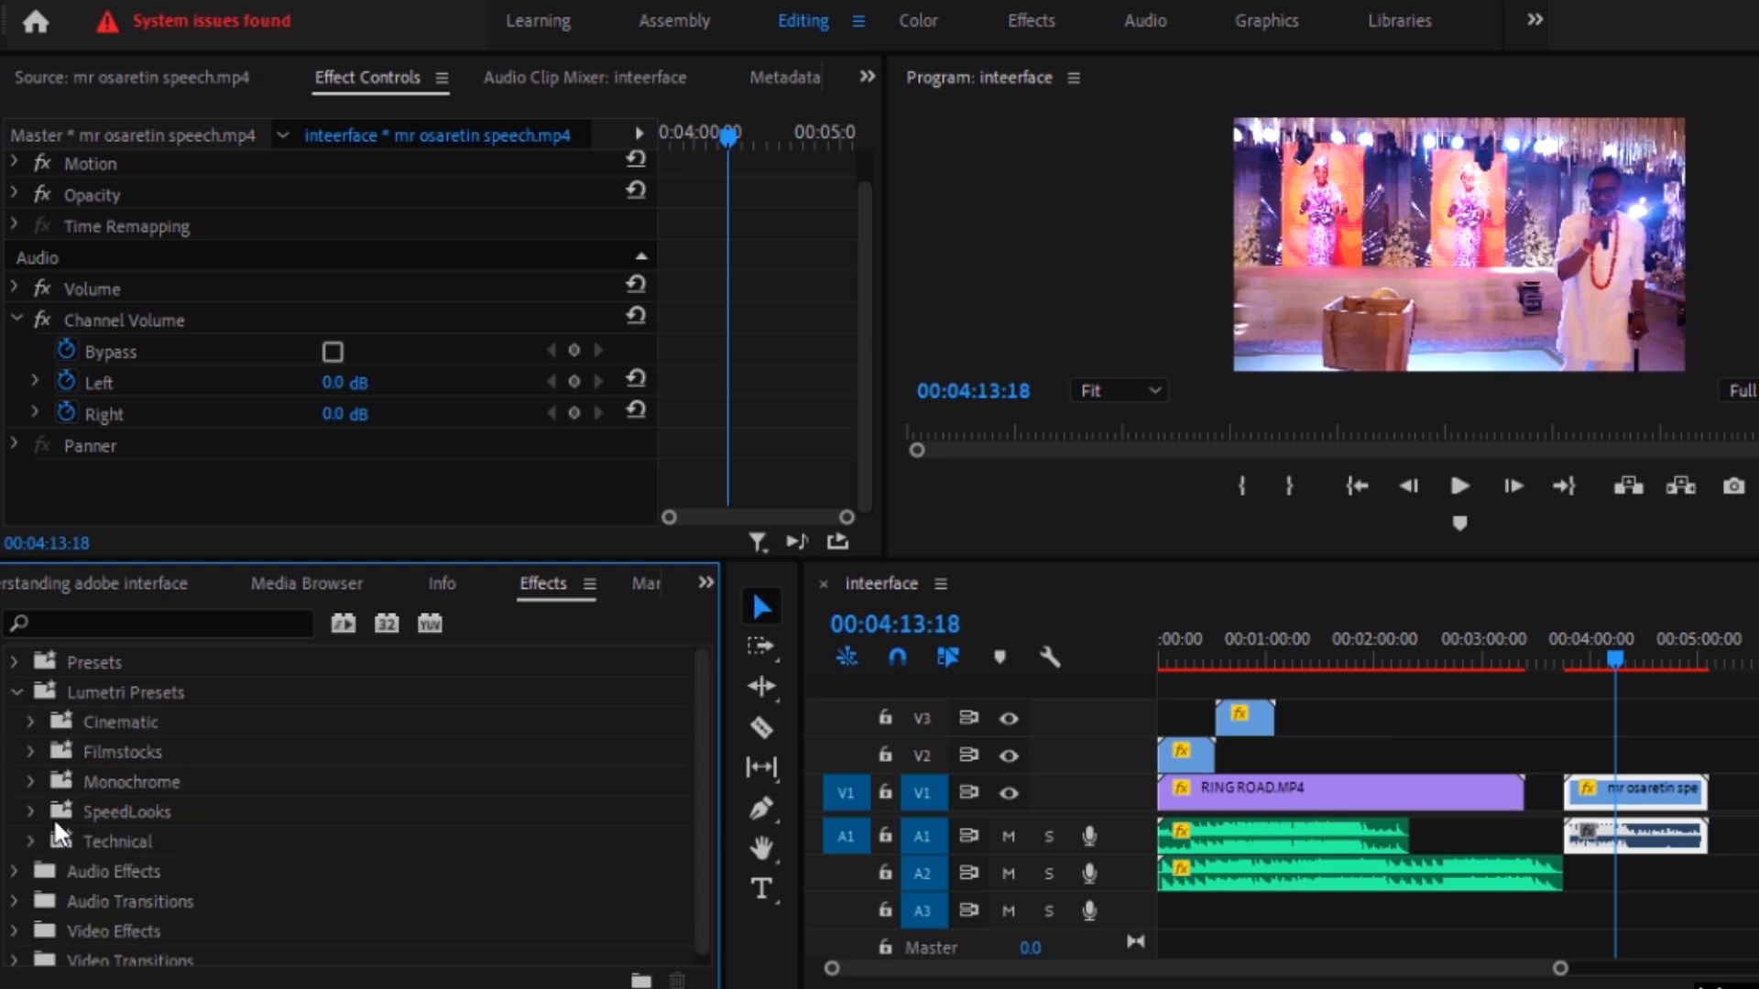
pyautogui.click(12, 693)
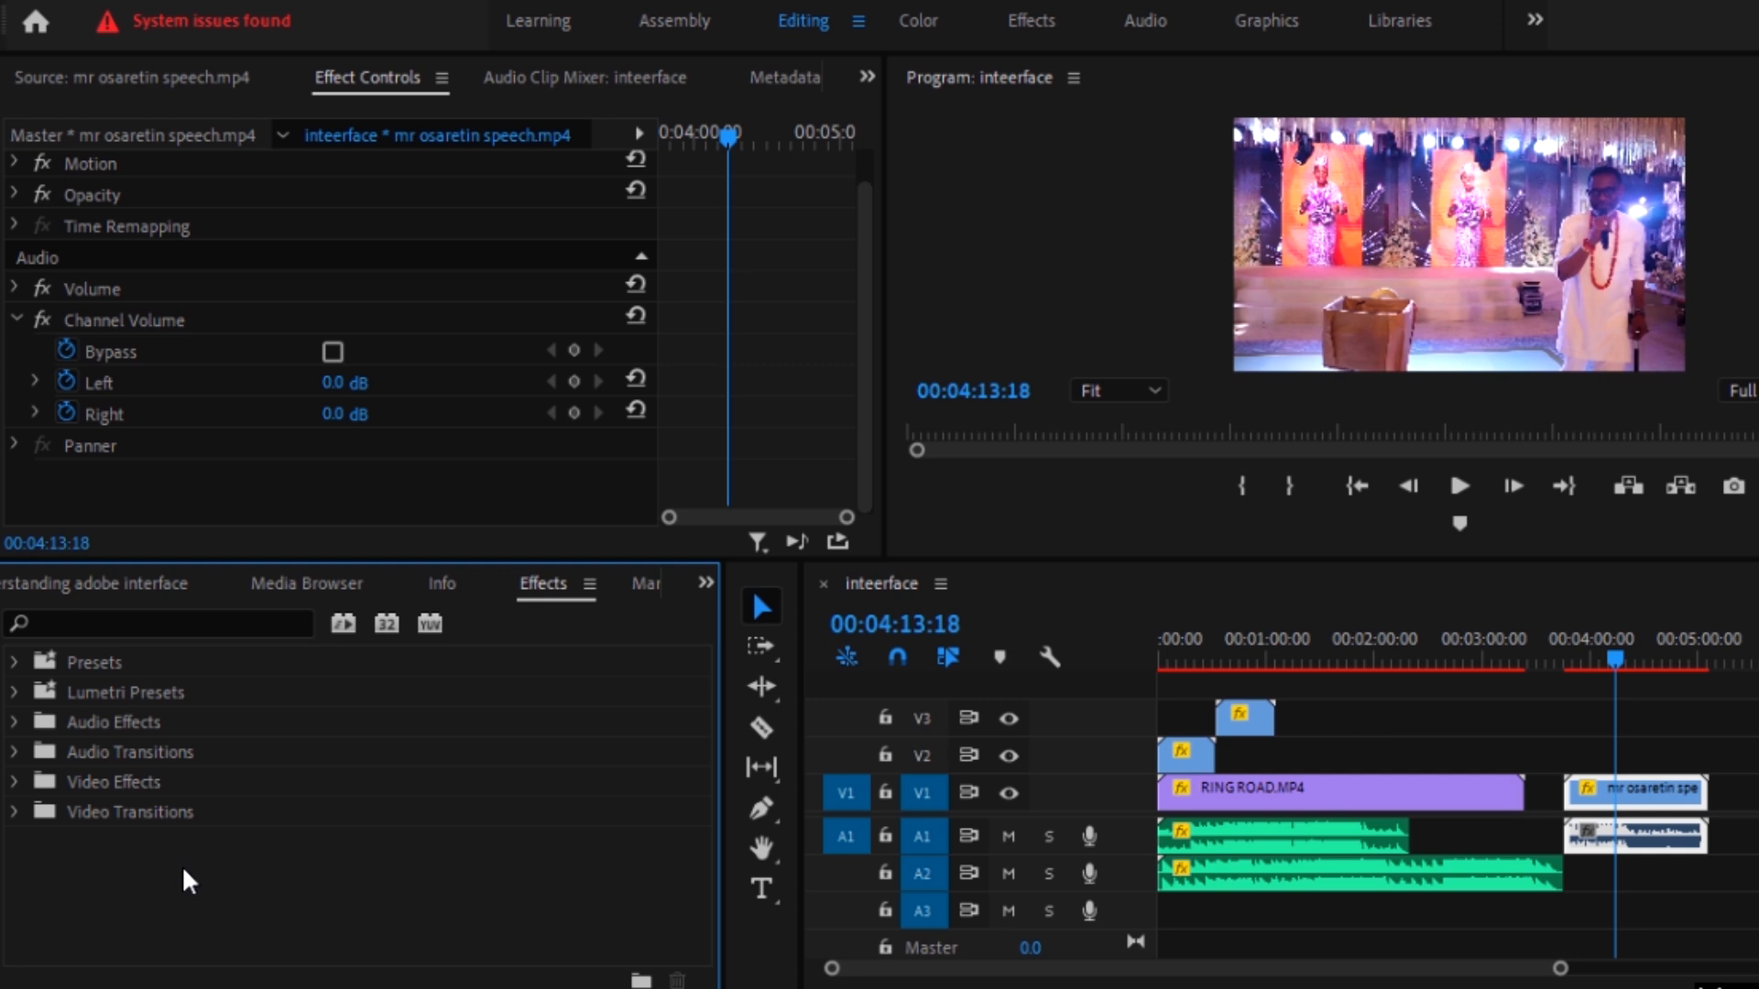
pyautogui.click(13, 689)
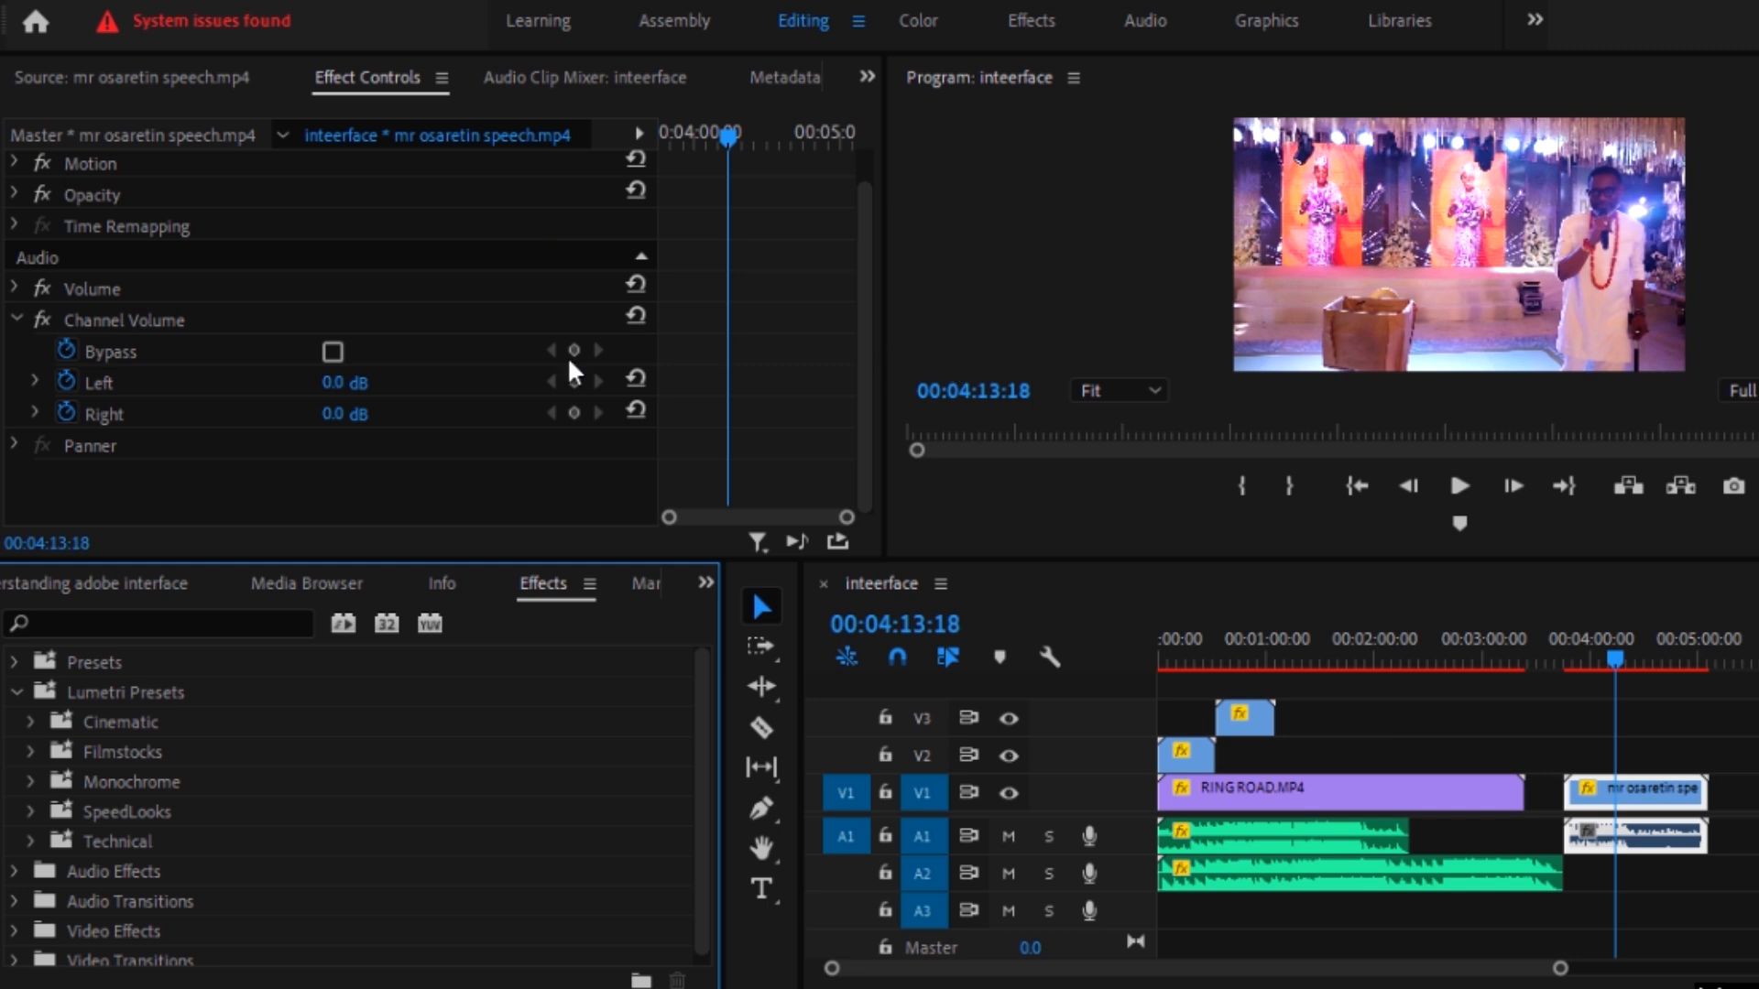
# Step: Try the Cinespace 100 preset from the Cinematic folder on the speech clip and undo it
pyautogui.click(24, 719)
pyautogui.moveTo(157, 776); pyautogui.dragTo(1638, 806)
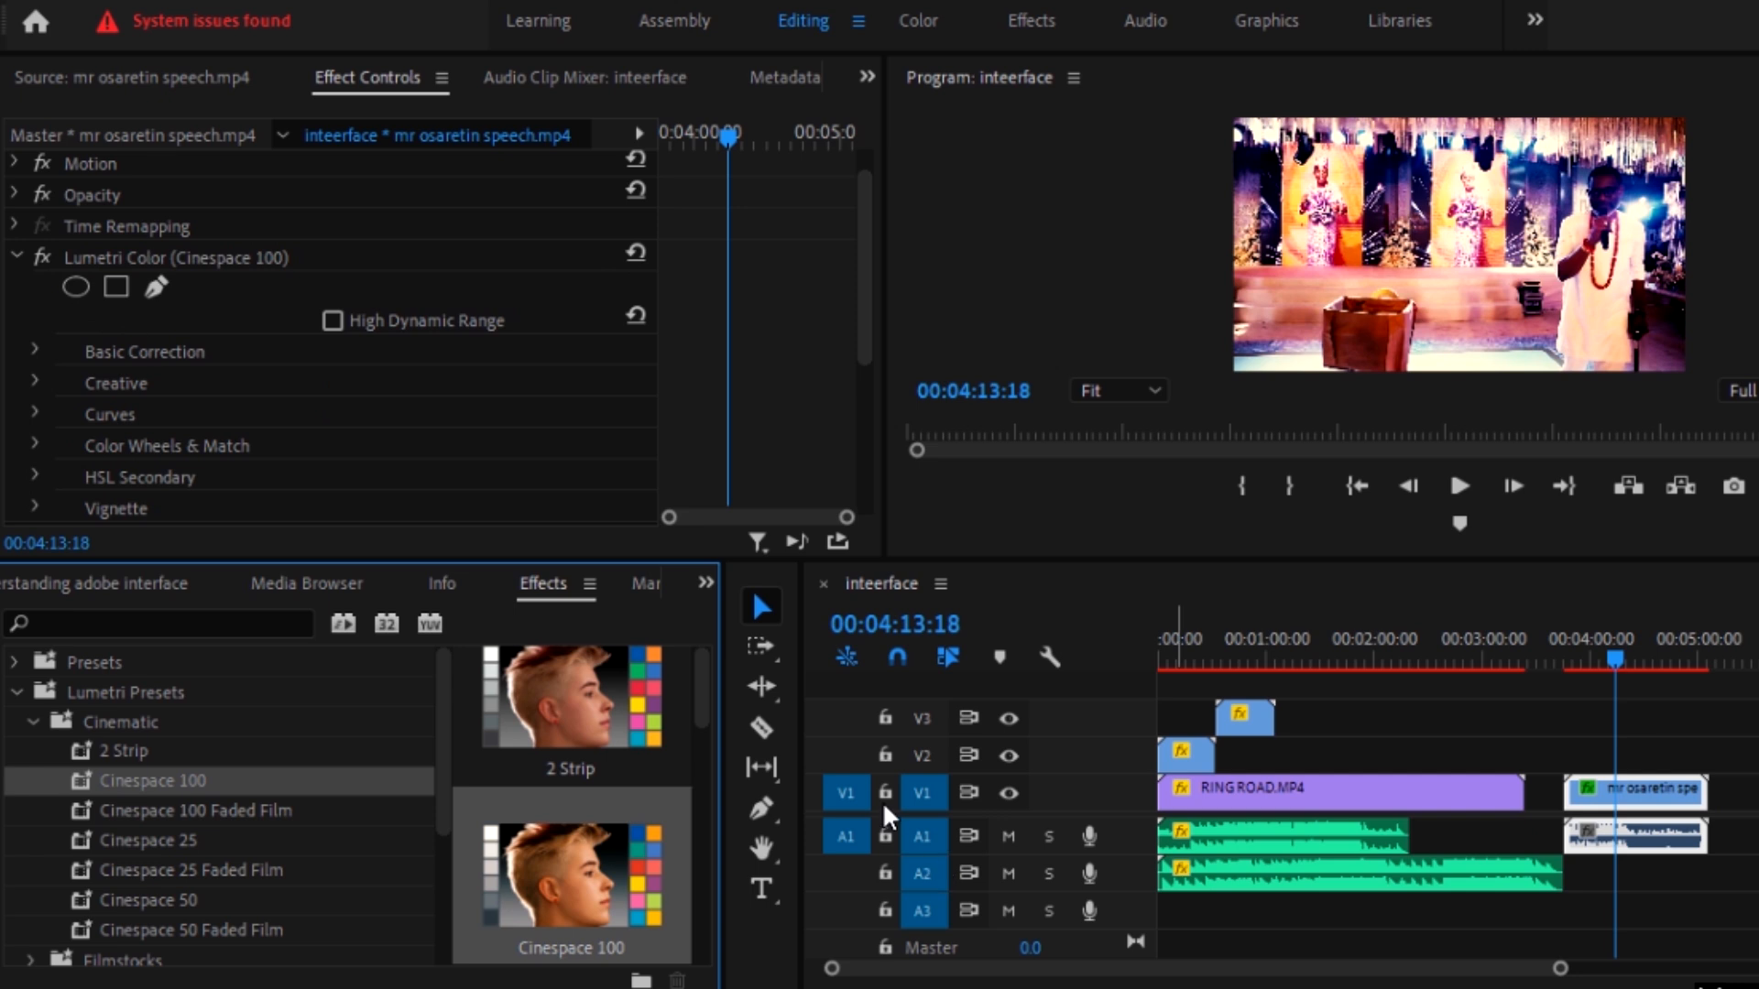
pyautogui.hotkey('ctrl', 'z')
# Step: Try the Cinespace 25 preset on the speech clip, look into its Basic Correction settings, and undo it
pyautogui.moveTo(225, 838); pyautogui.dragTo(1639, 788)
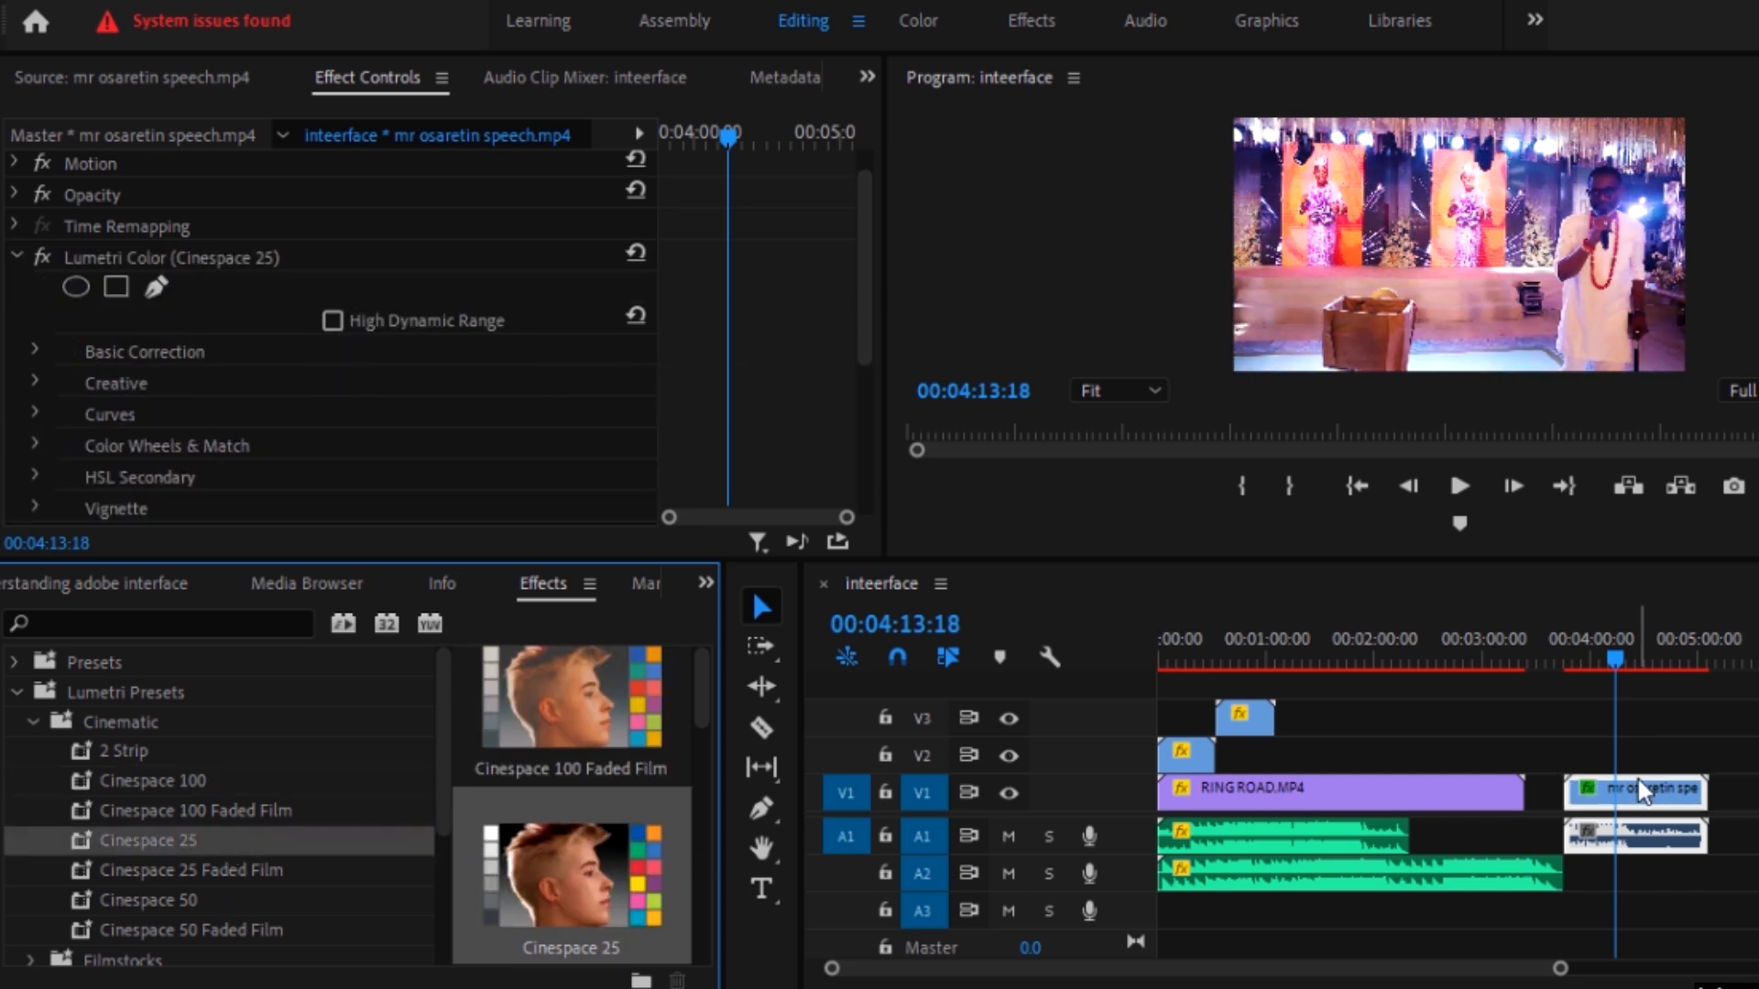
pyautogui.scroll(-2, 94, 436)
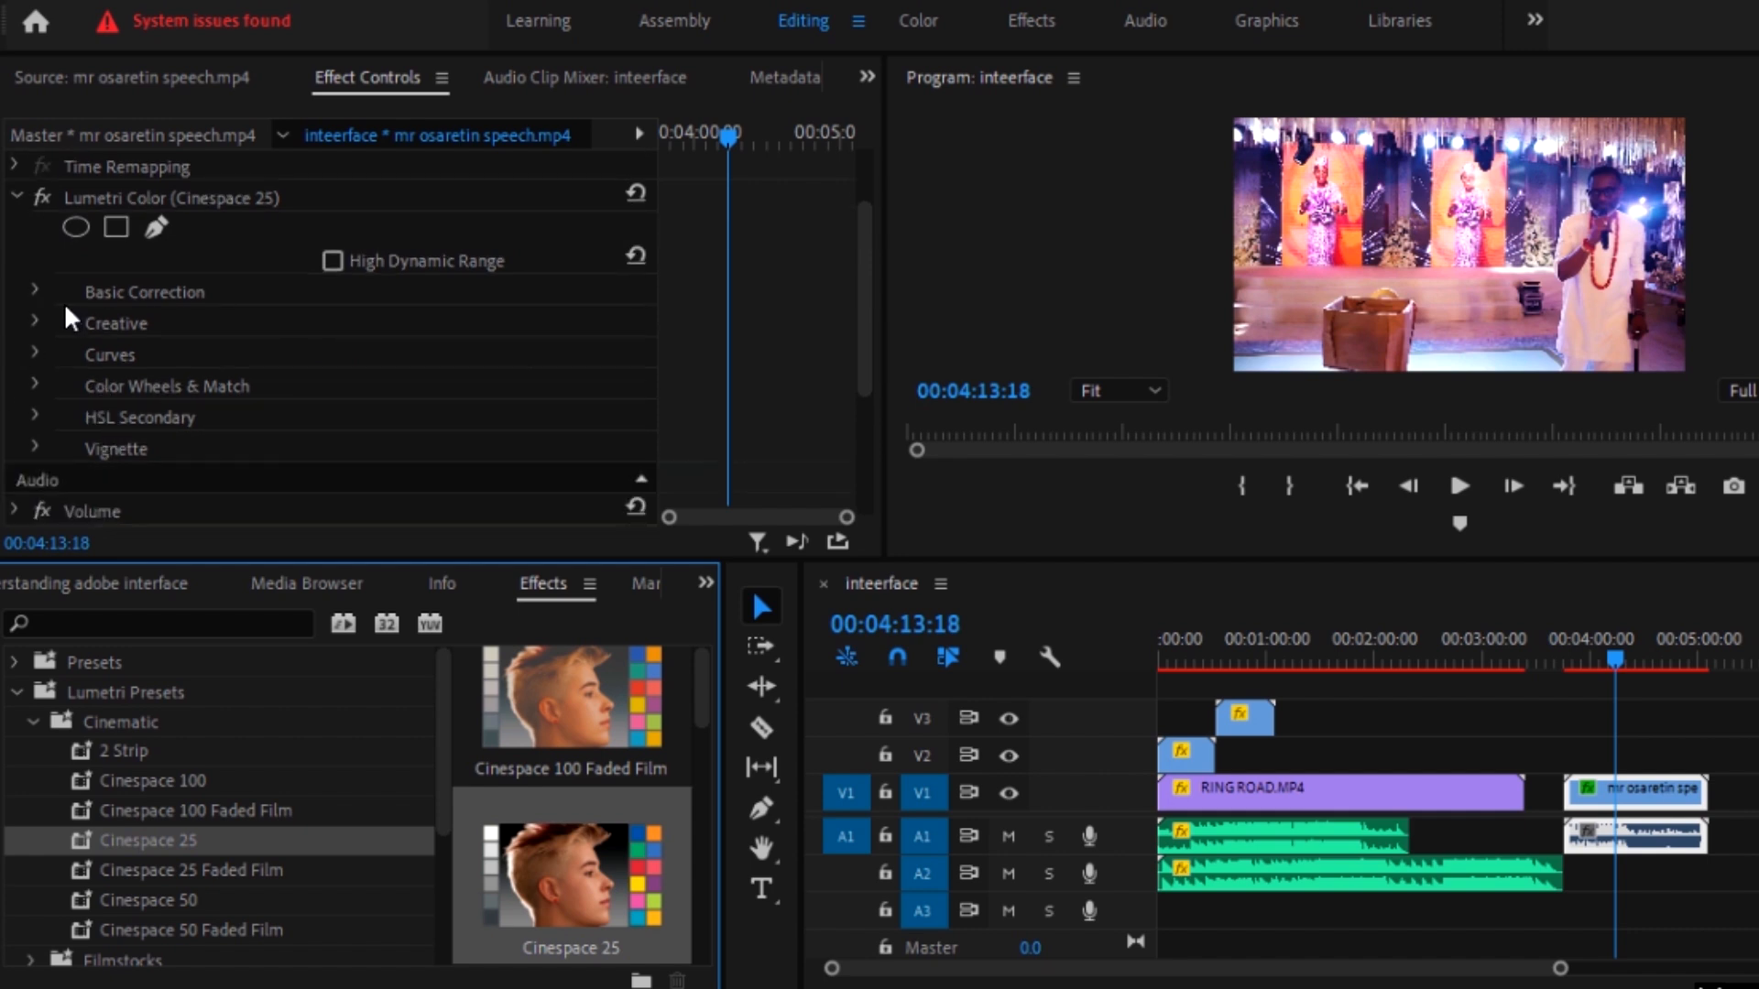
pyautogui.click(35, 289)
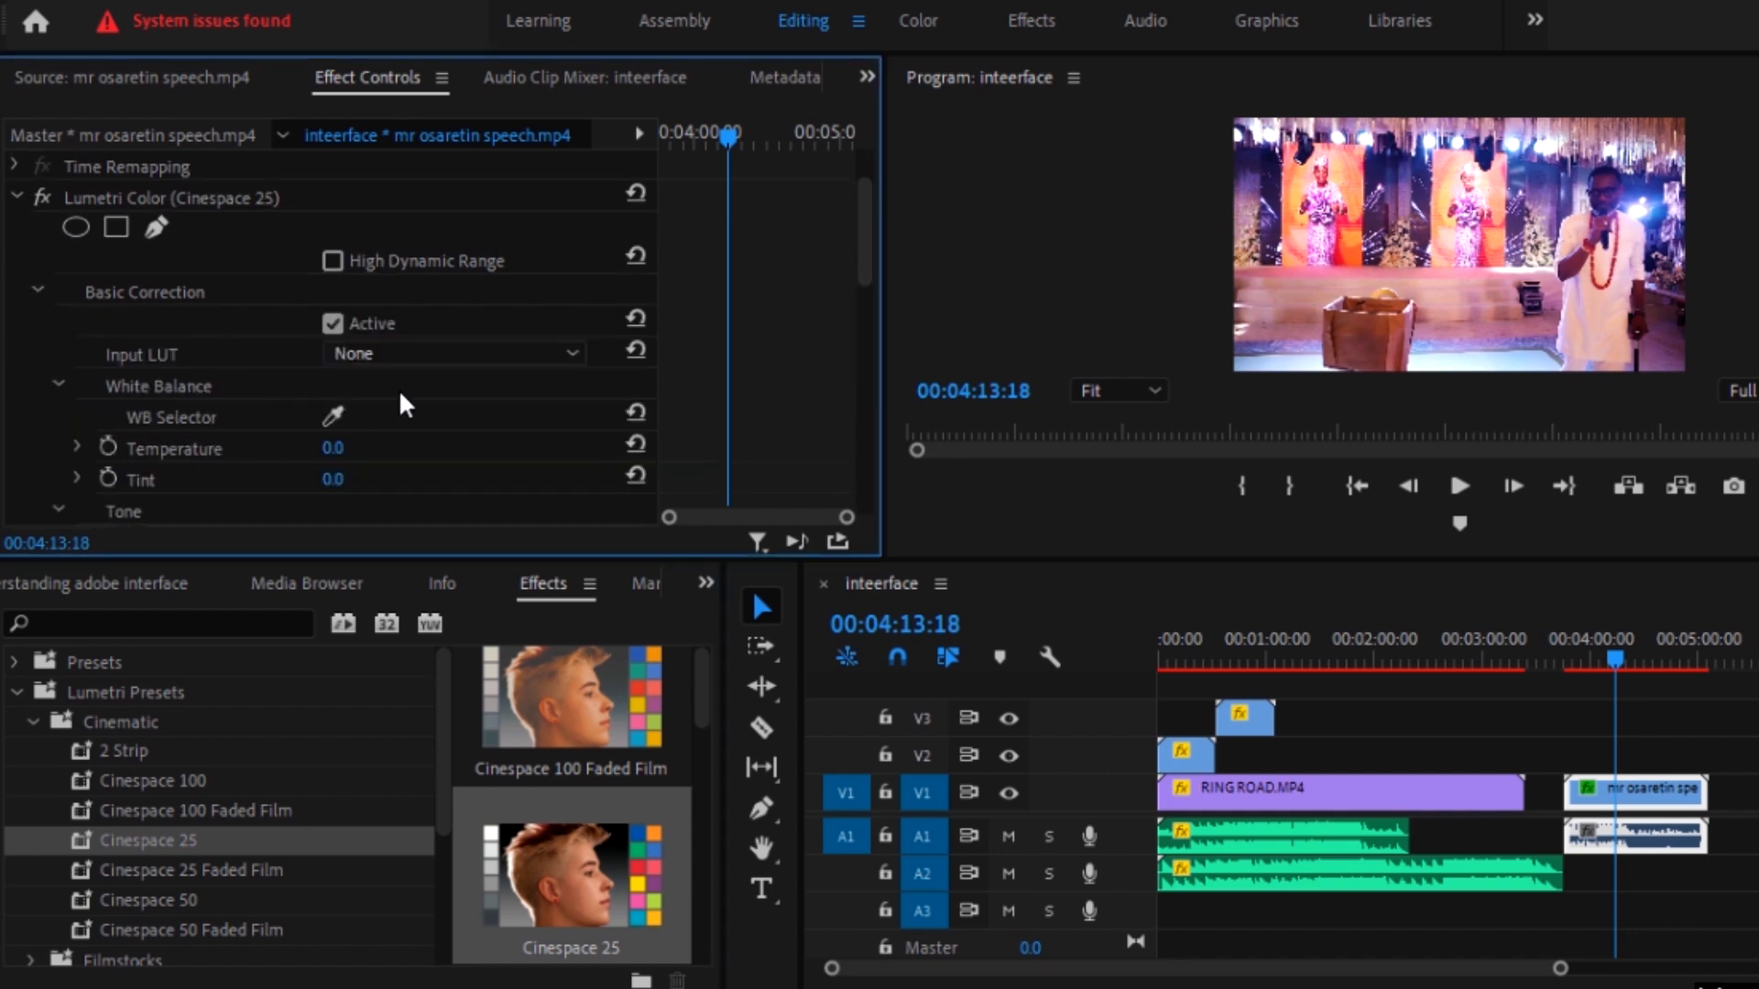
pyautogui.click(37, 291)
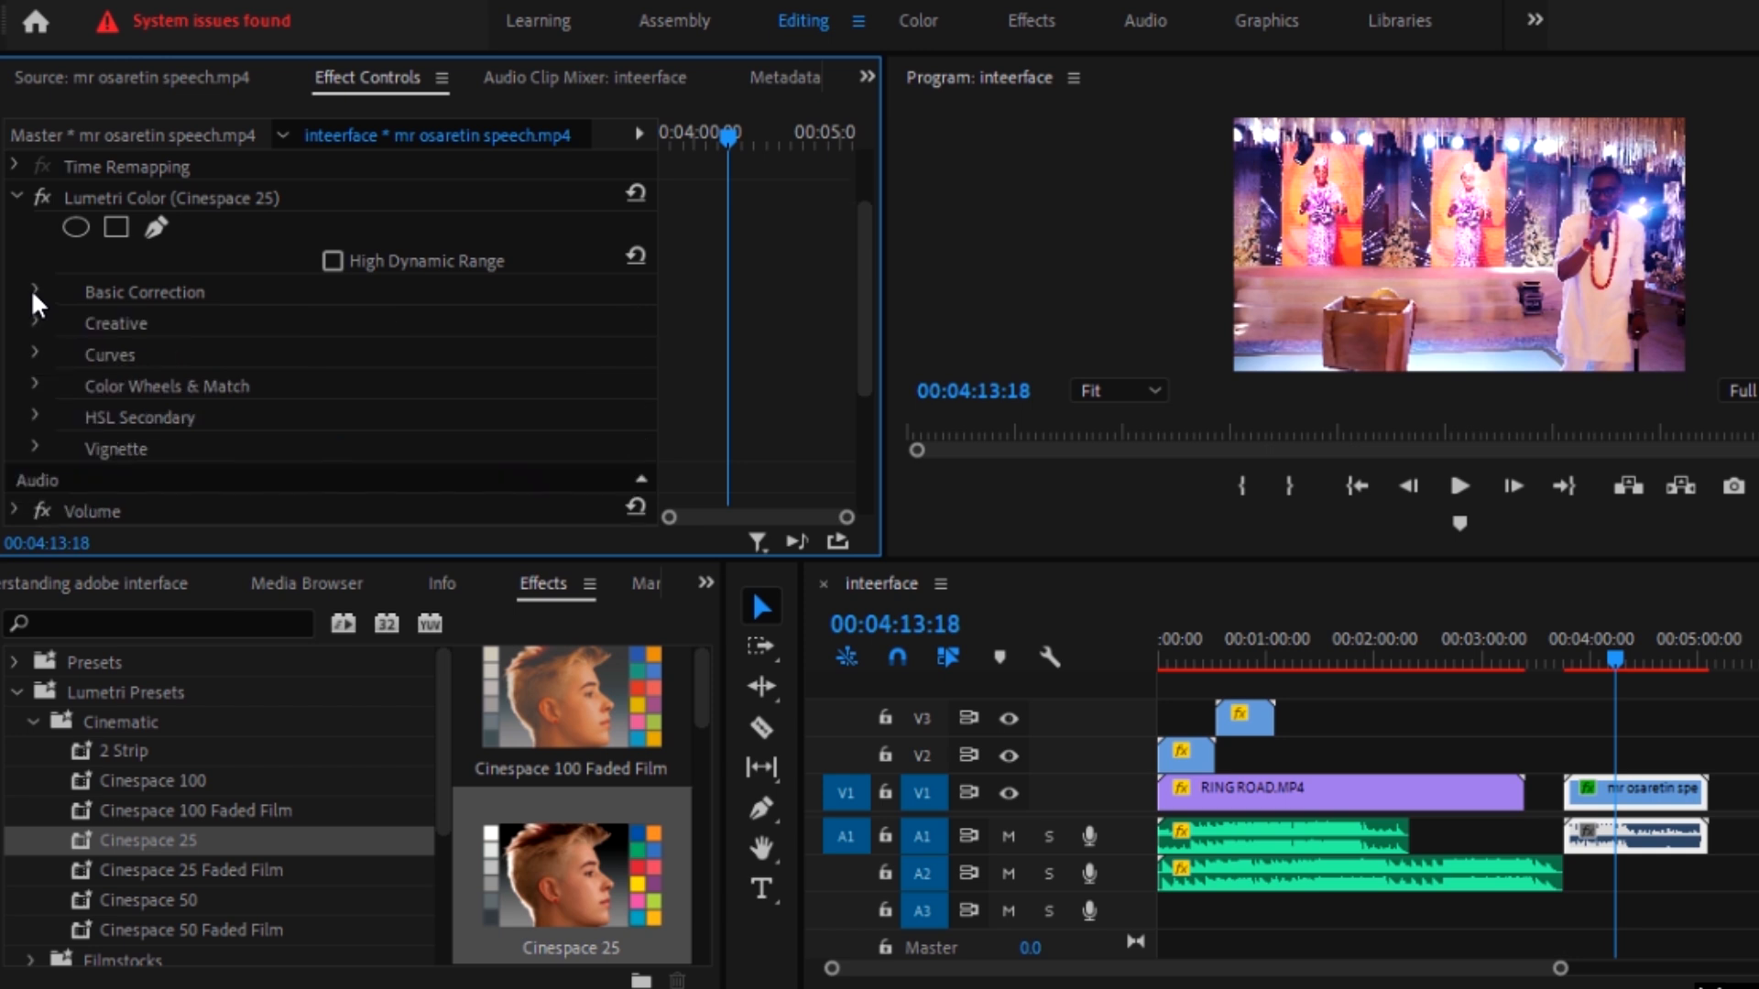
pyautogui.hotkey('ctrl', 'z')
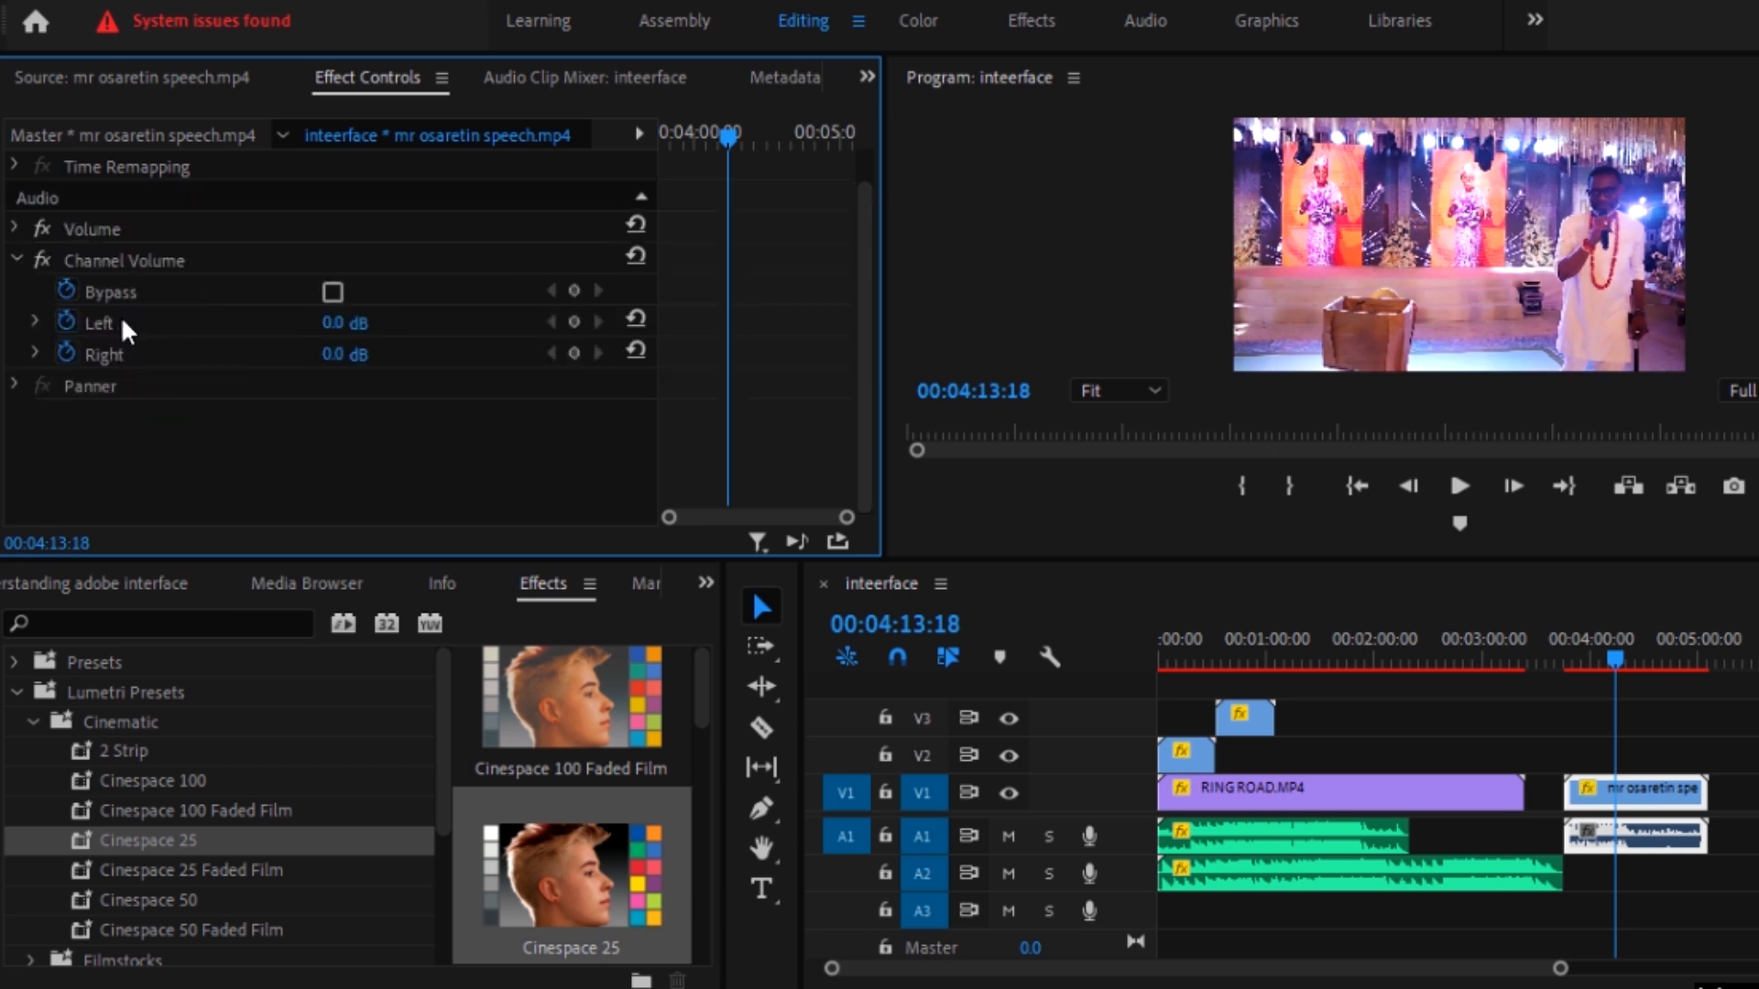
# Step: Try the Cinespace 25 Faded Film preset on the speech clip and undo it
pyautogui.moveTo(207, 873); pyautogui.dragTo(1650, 798)
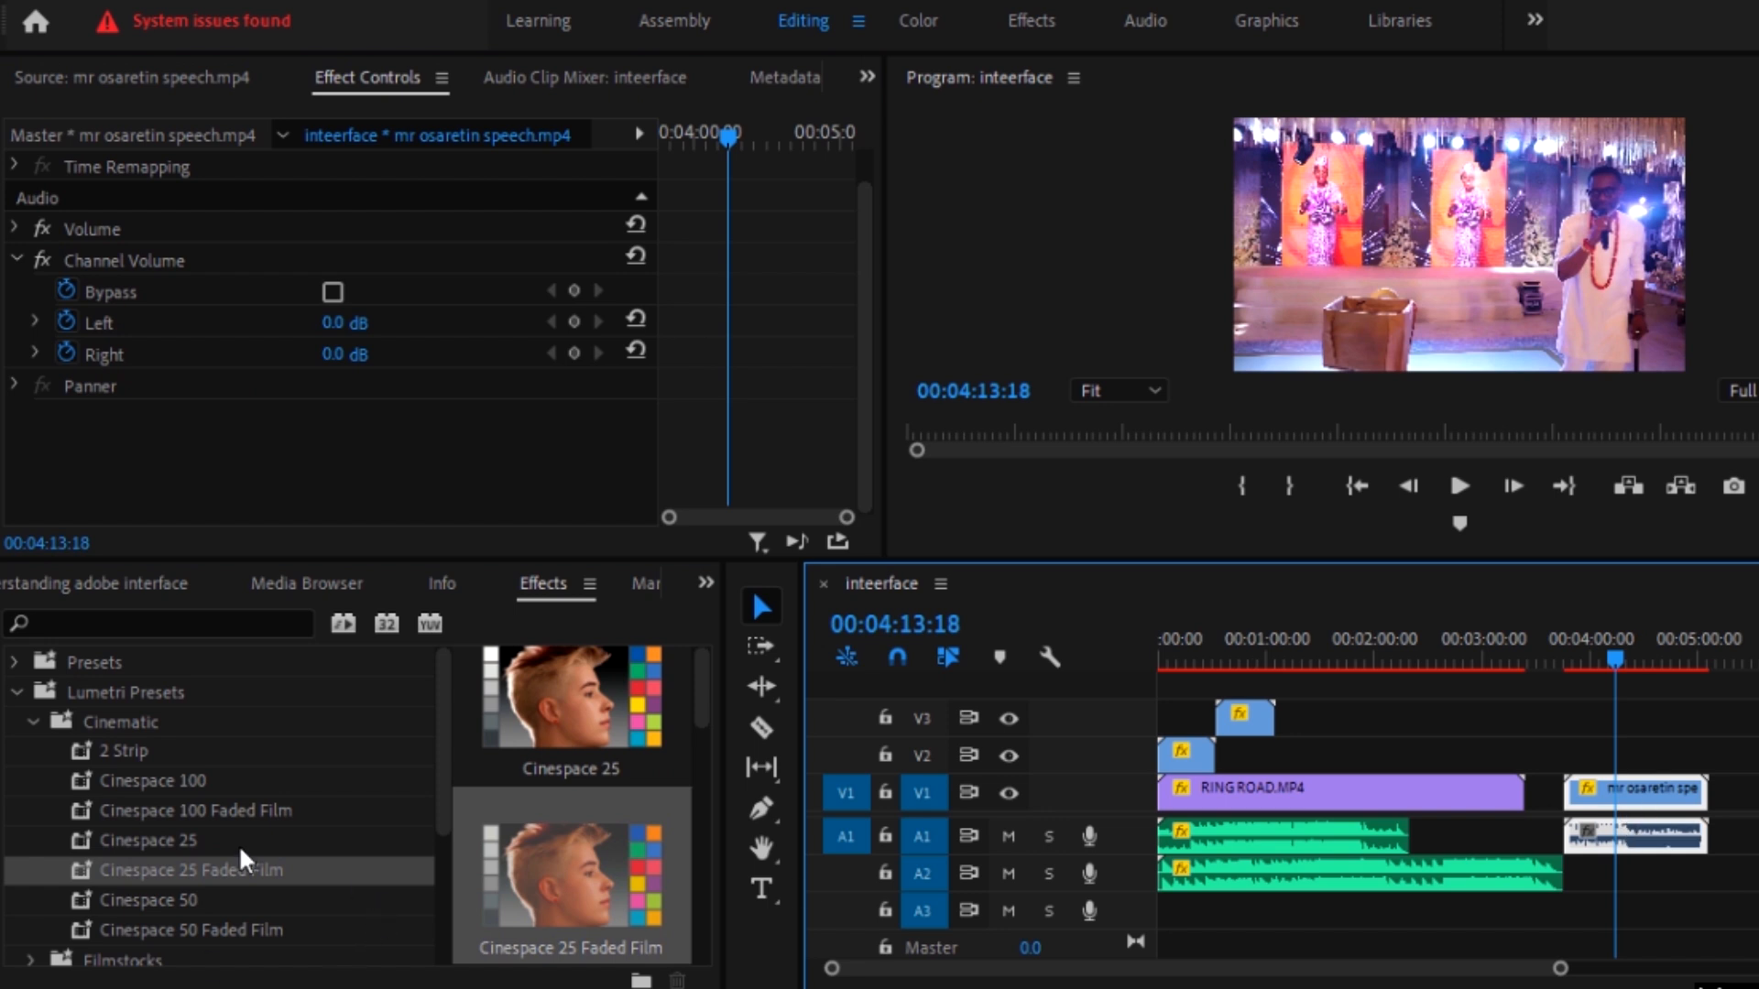
pyautogui.moveTo(284, 870); pyautogui.dragTo(813, 877)
pyautogui.moveTo(1701, 815); pyautogui.dragTo(1630, 810)
pyautogui.hotkey('ctrl', 'z')
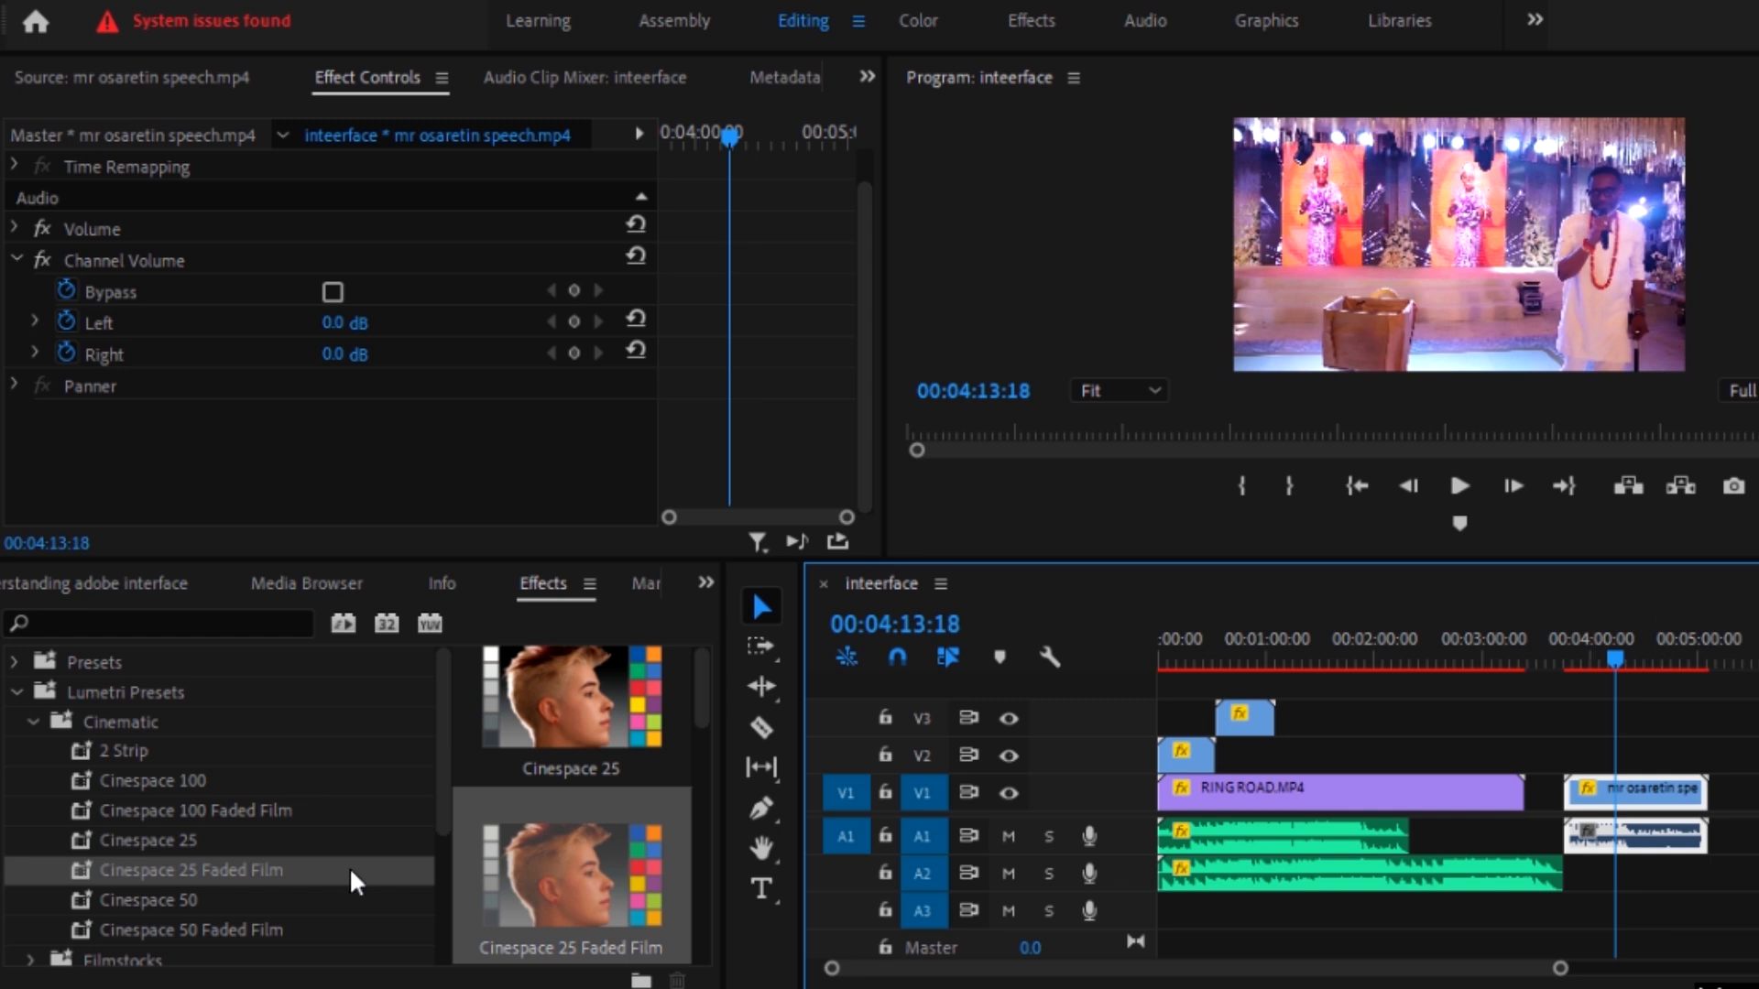
# Step: Try the Cinespace 50 preset on the speech clip and undo it
pyautogui.scroll(-1, 218, 898)
pyautogui.moveTo(191, 831); pyautogui.dragTo(1673, 840)
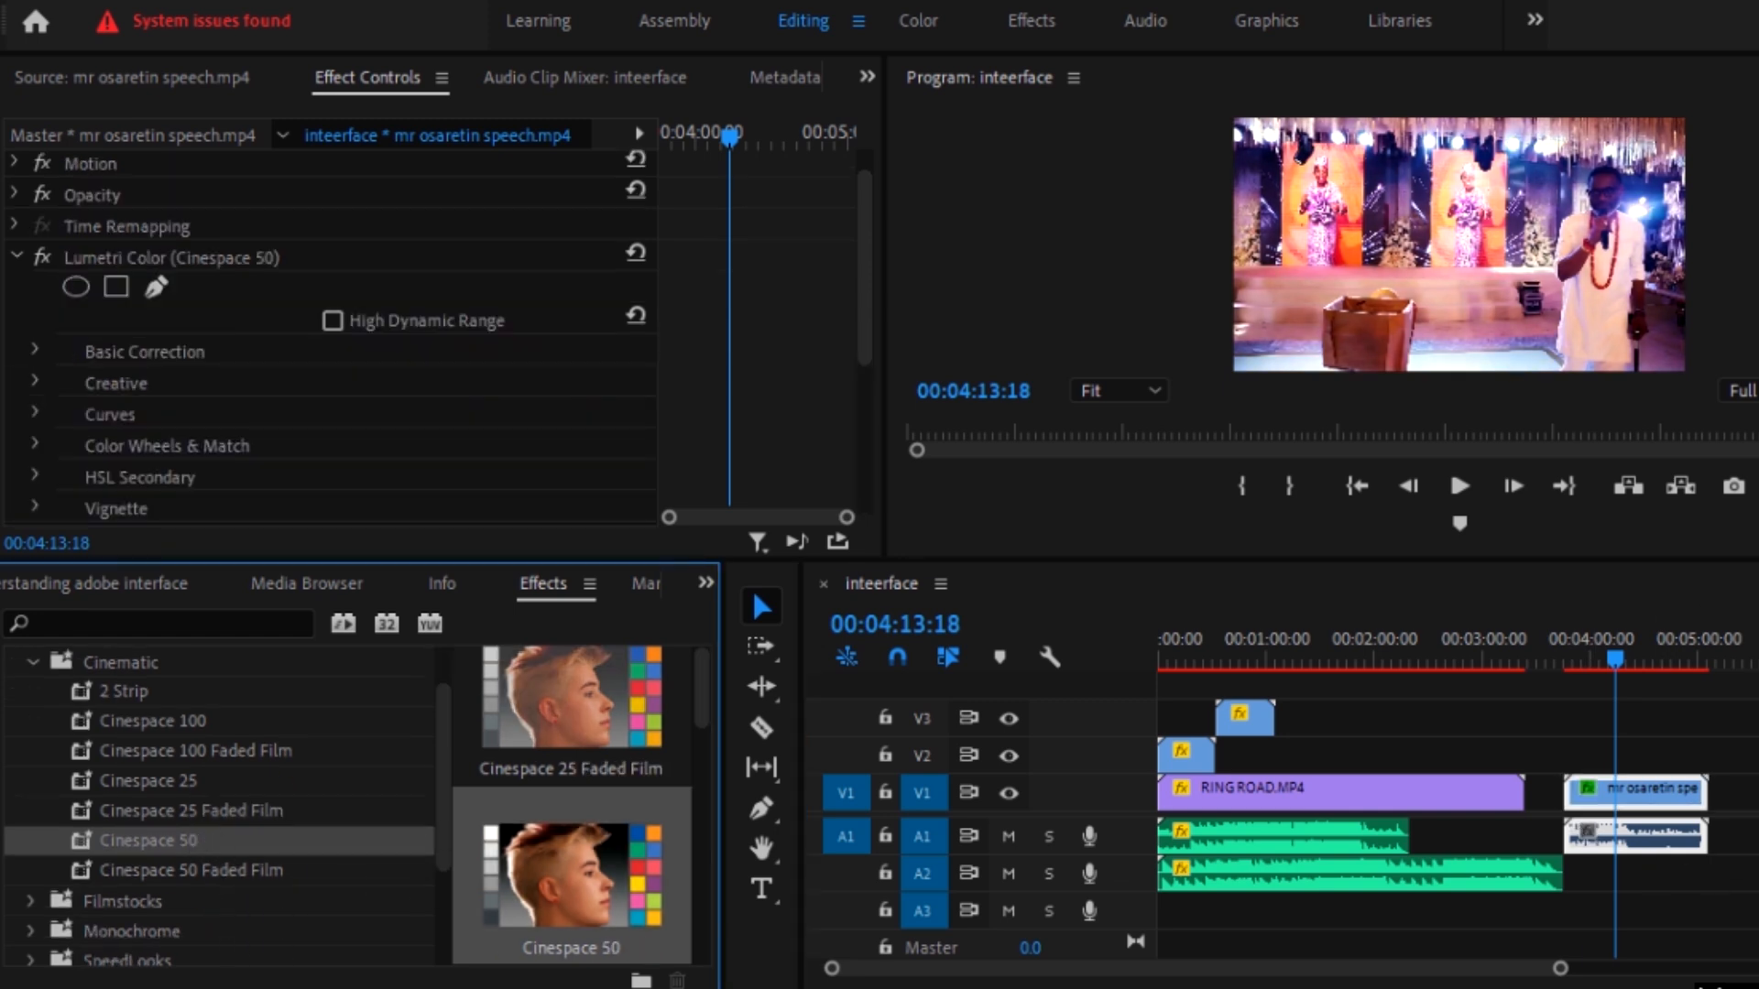
pyautogui.hotkey('ctrl', 'z')
# Step: Try the Monochrome Faded Film 100 and Monochrome Faded Film 150 presets on the speech clip and undo them
pyautogui.scroll(-3, 150, 916)
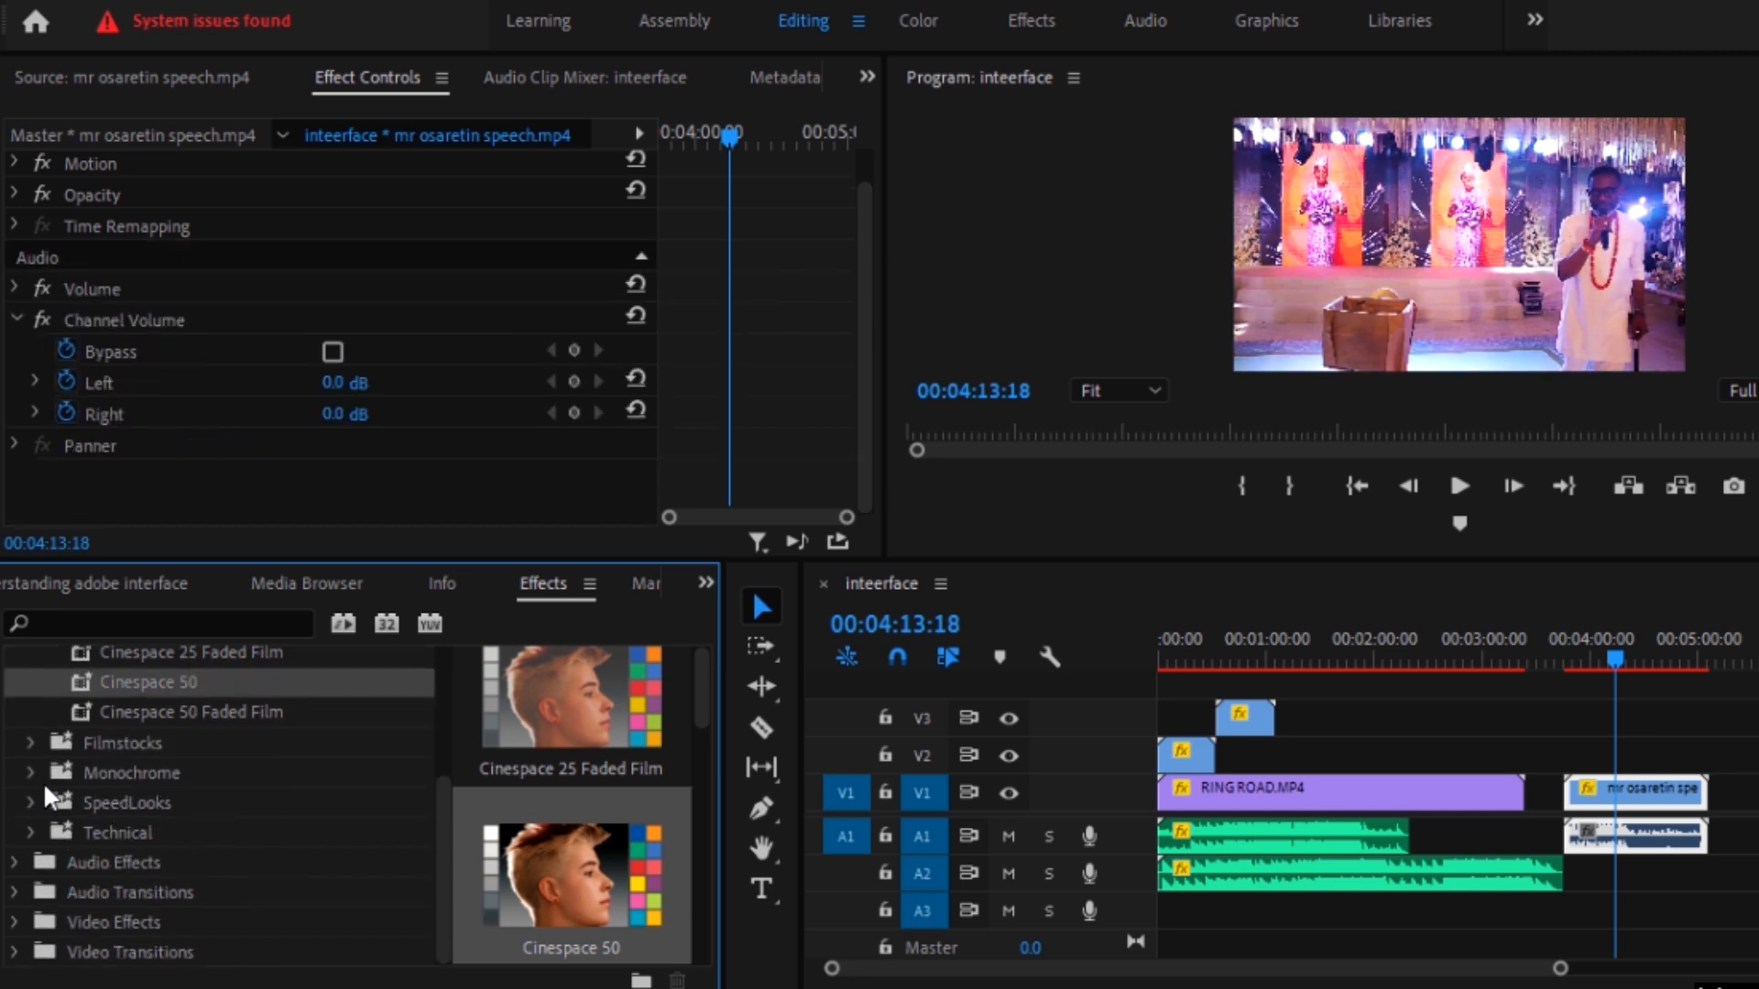
pyautogui.click(31, 772)
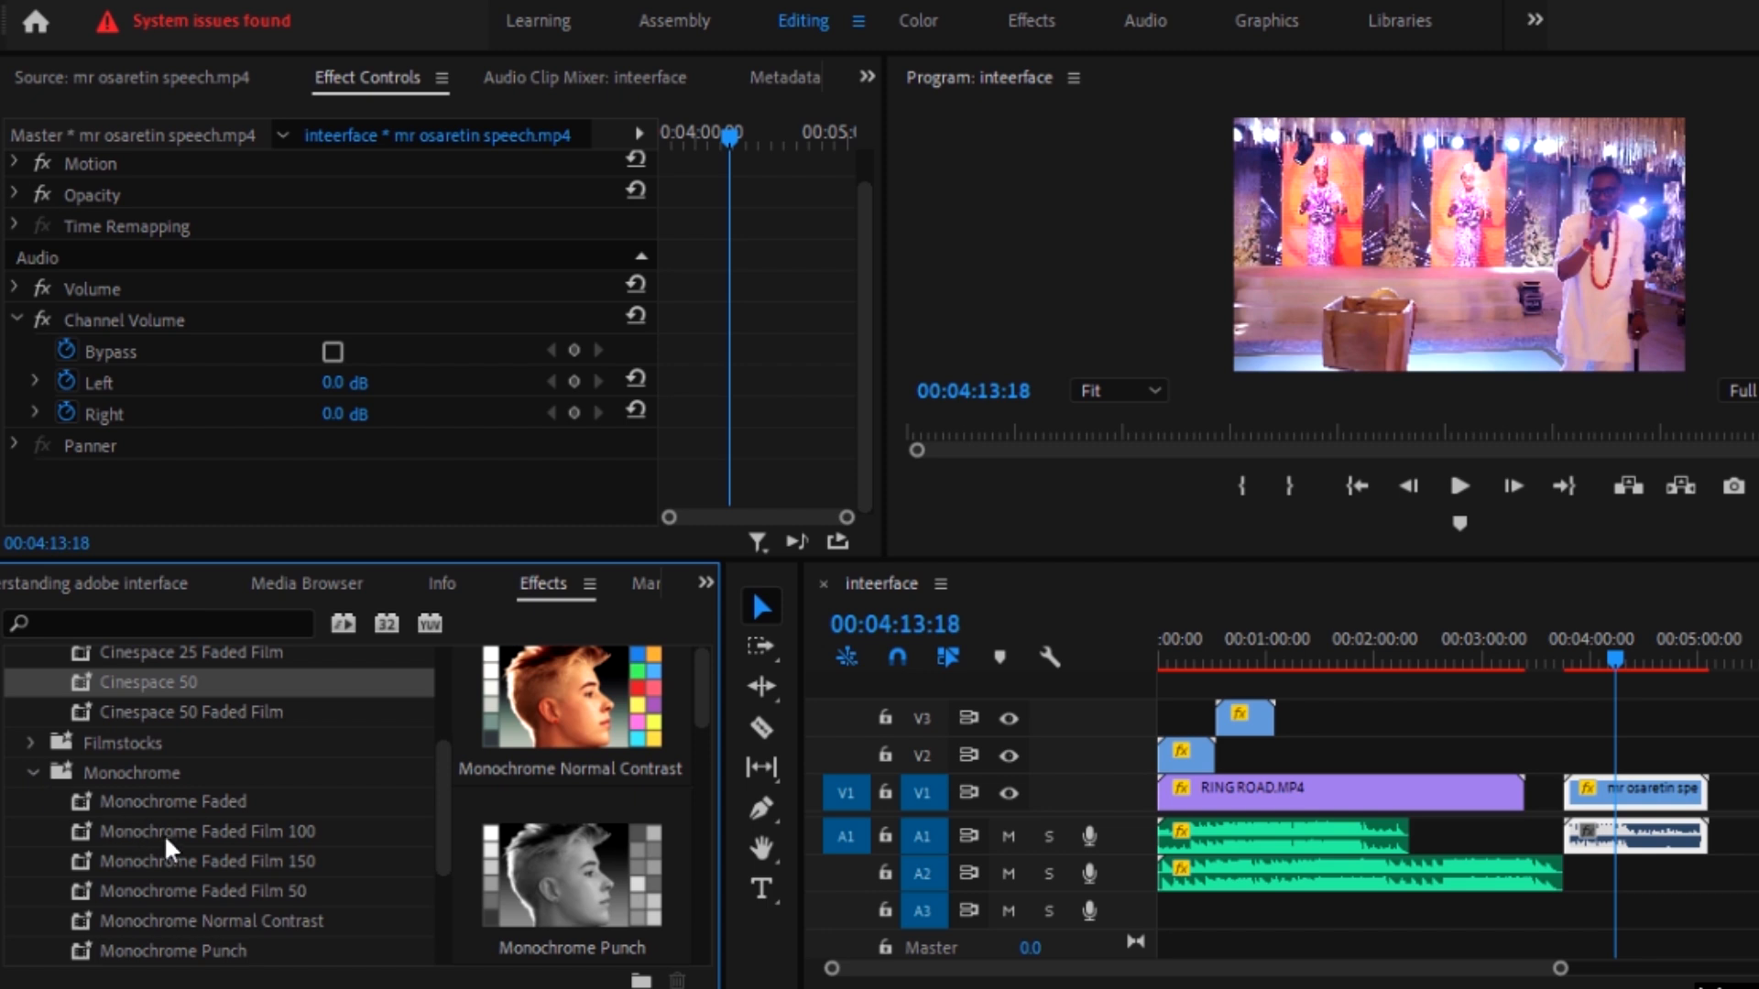
pyautogui.moveTo(180, 835); pyautogui.dragTo(1653, 800)
pyautogui.moveTo(299, 863); pyautogui.dragTo(1651, 852)
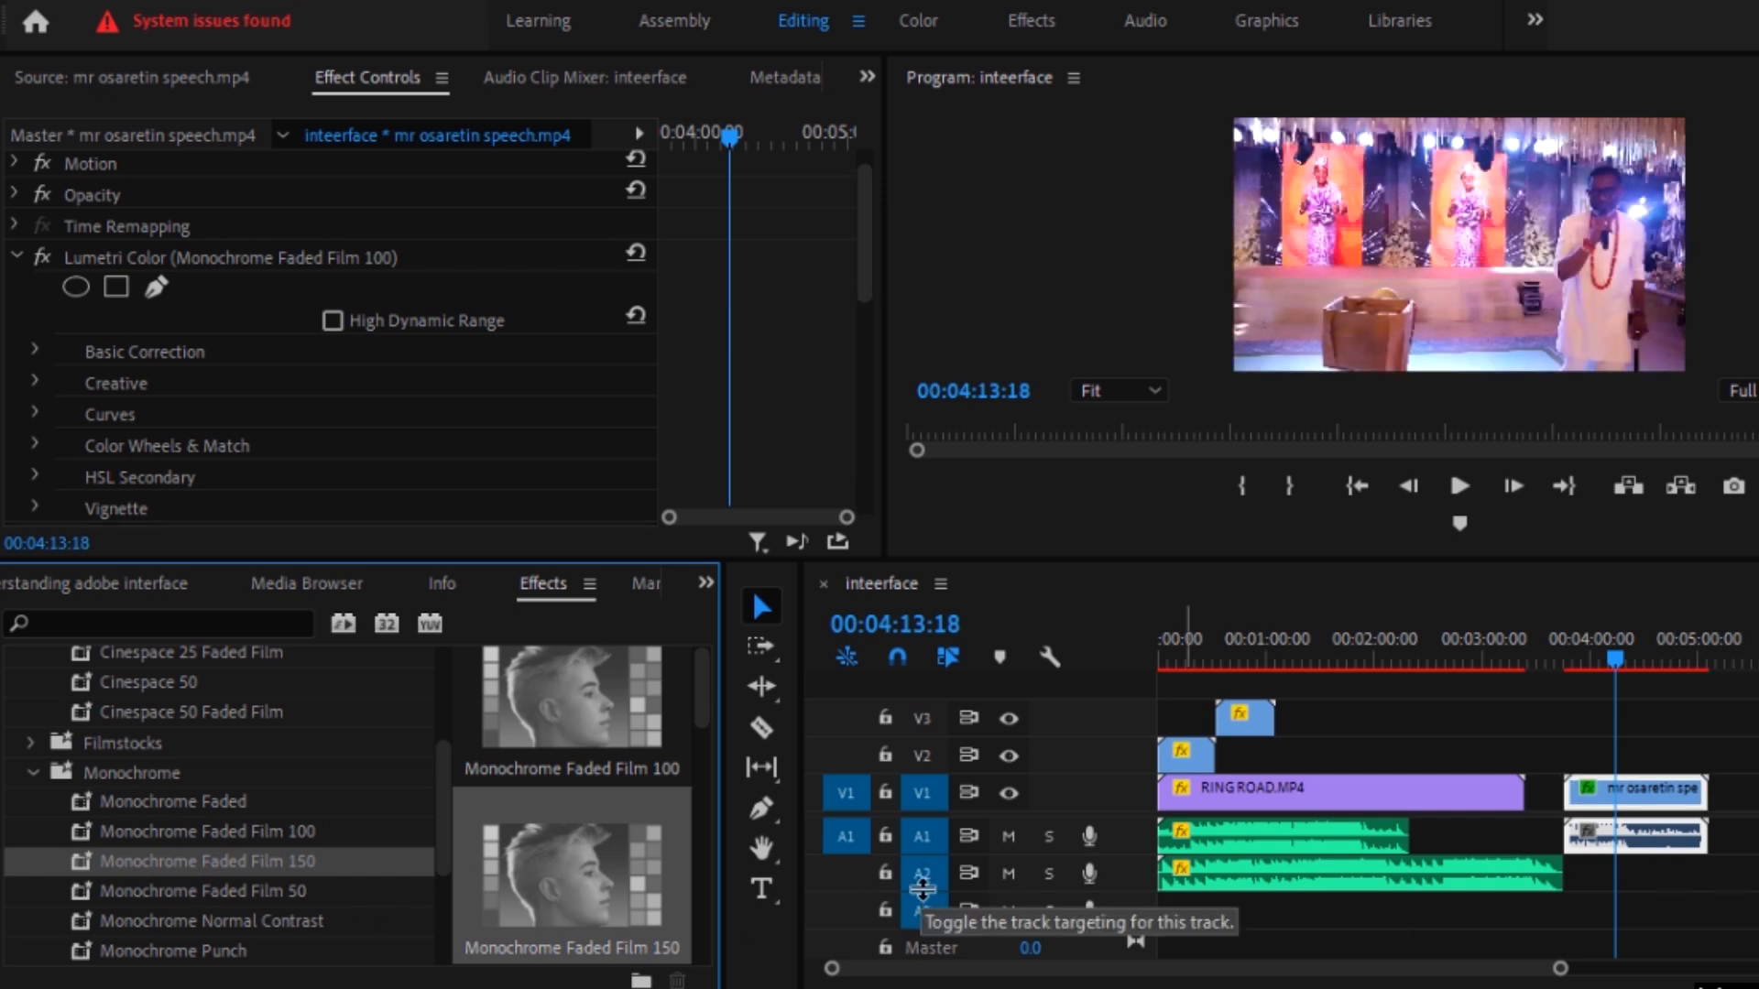
pyautogui.scroll(-3, 279, 900)
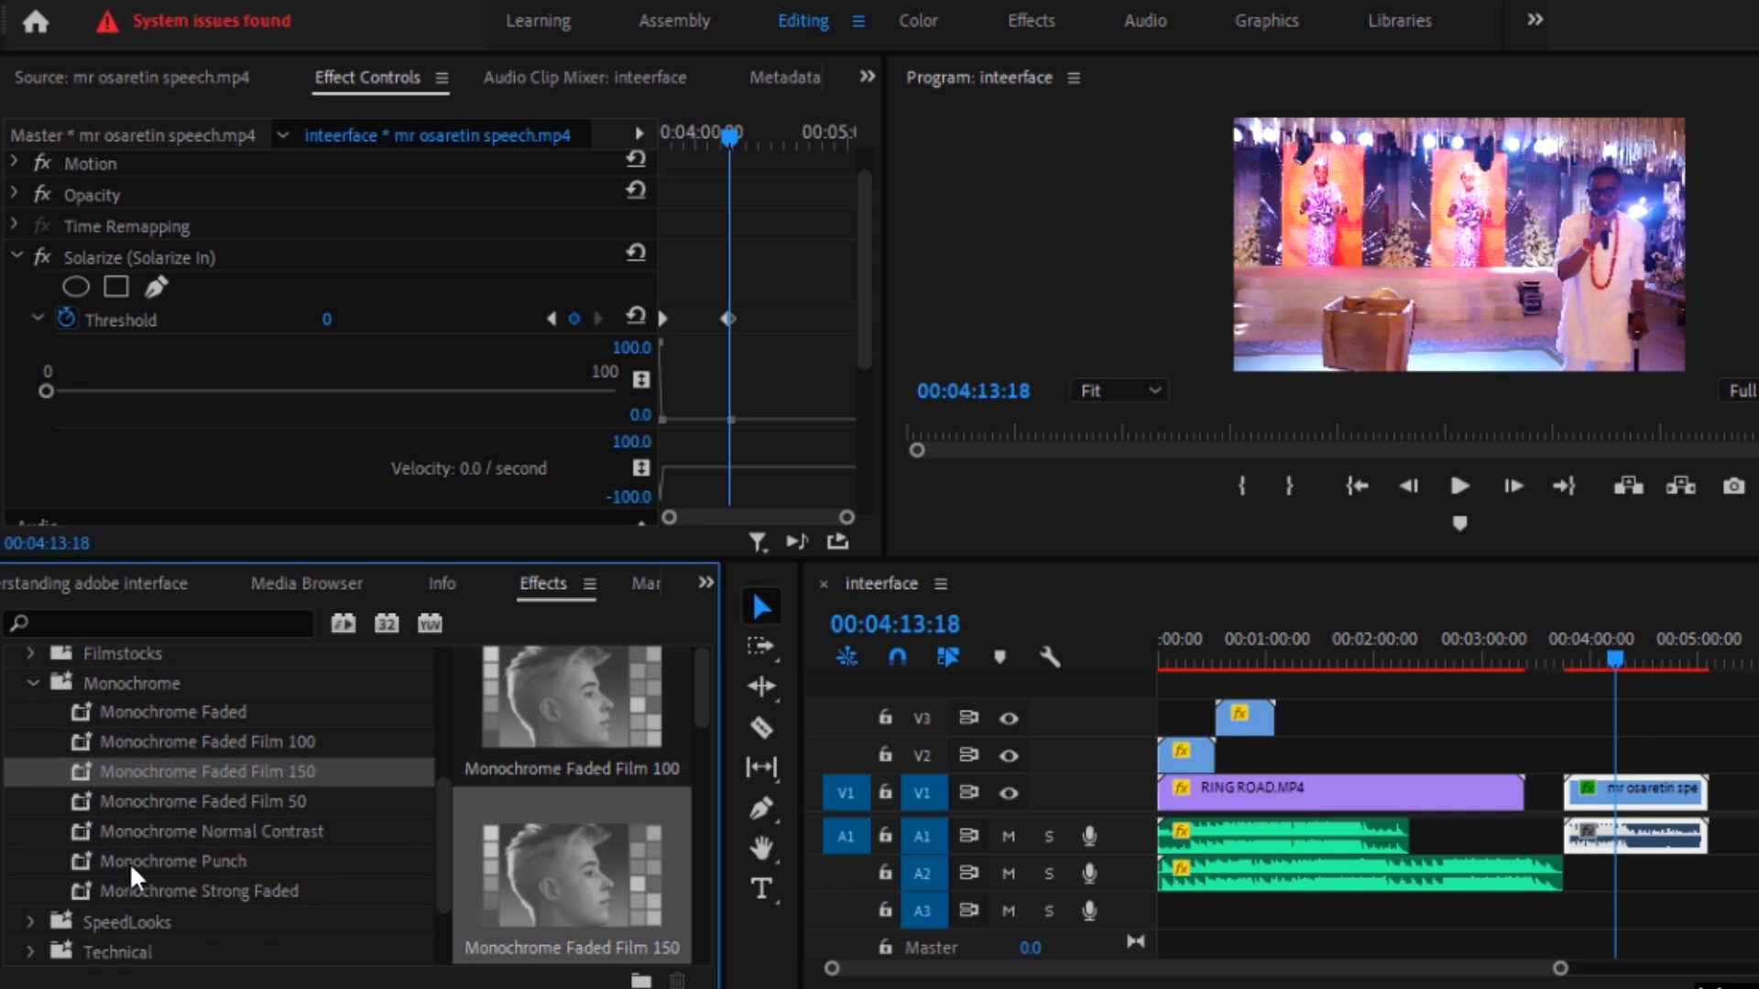
# Step: Try the Monochrome Punch preset on the speech clip, play the result briefly, and undo the preset
pyautogui.moveTo(194, 855); pyautogui.dragTo(1613, 804)
pyautogui.press('space')
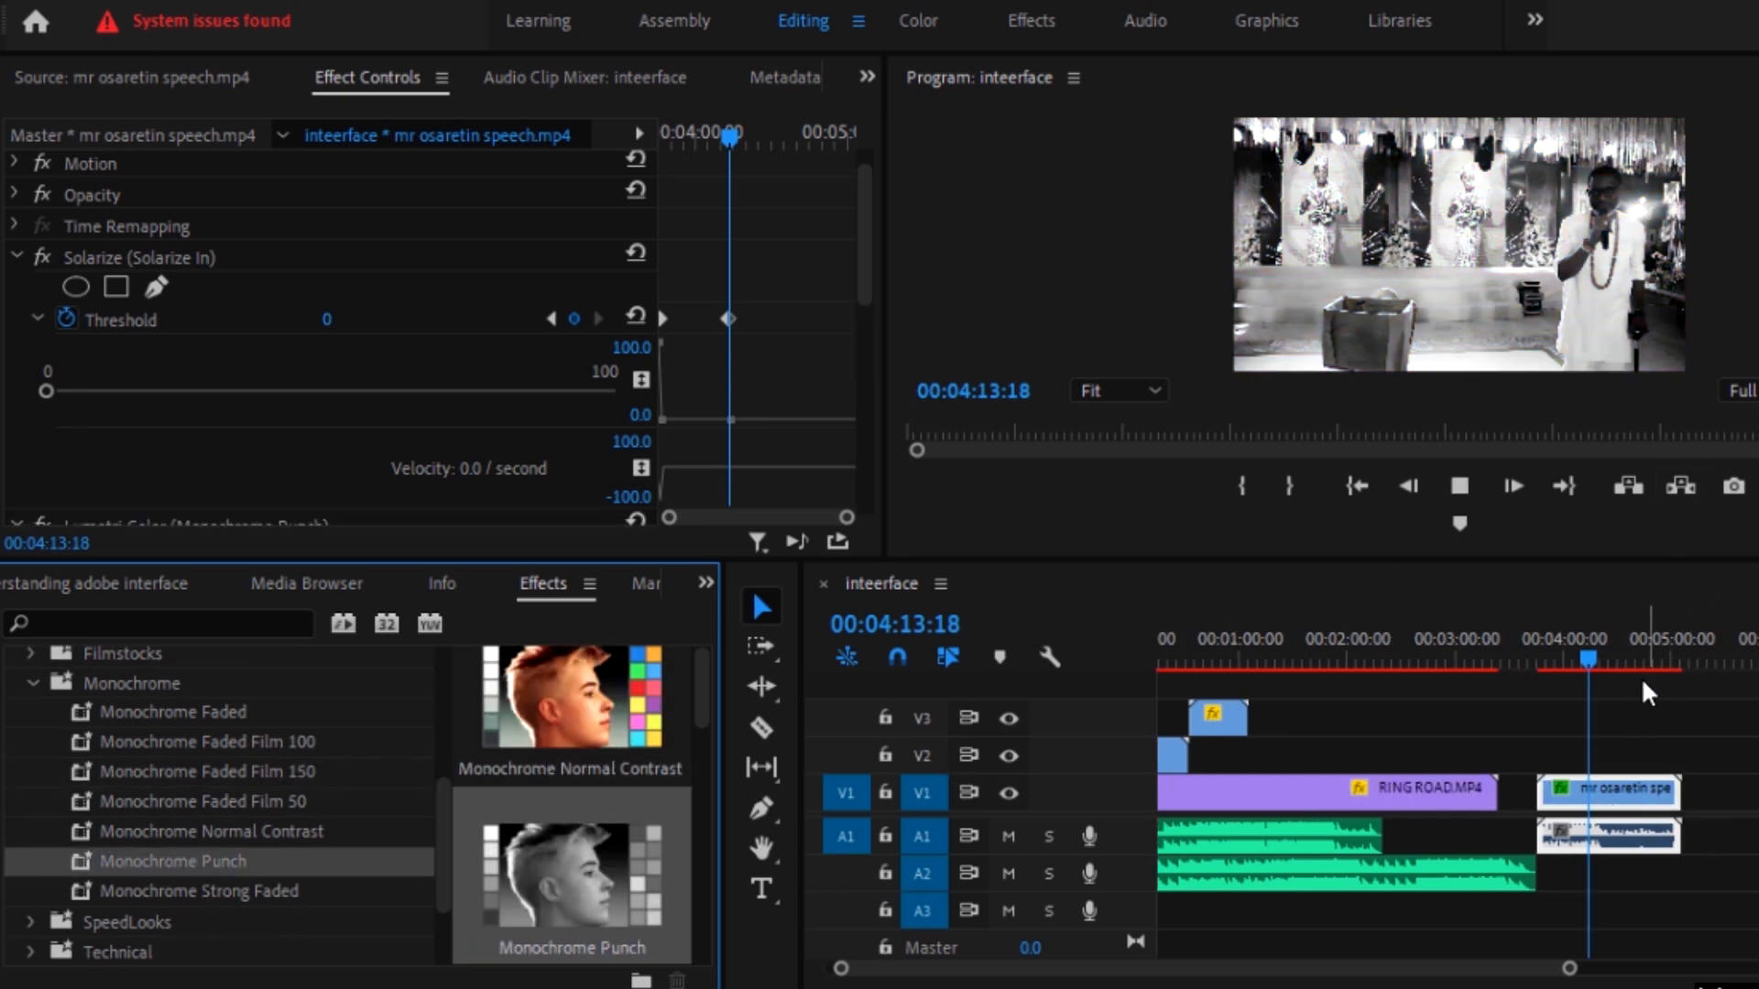
pyautogui.press('space')
pyautogui.click(1590, 656)
pyautogui.press('space')
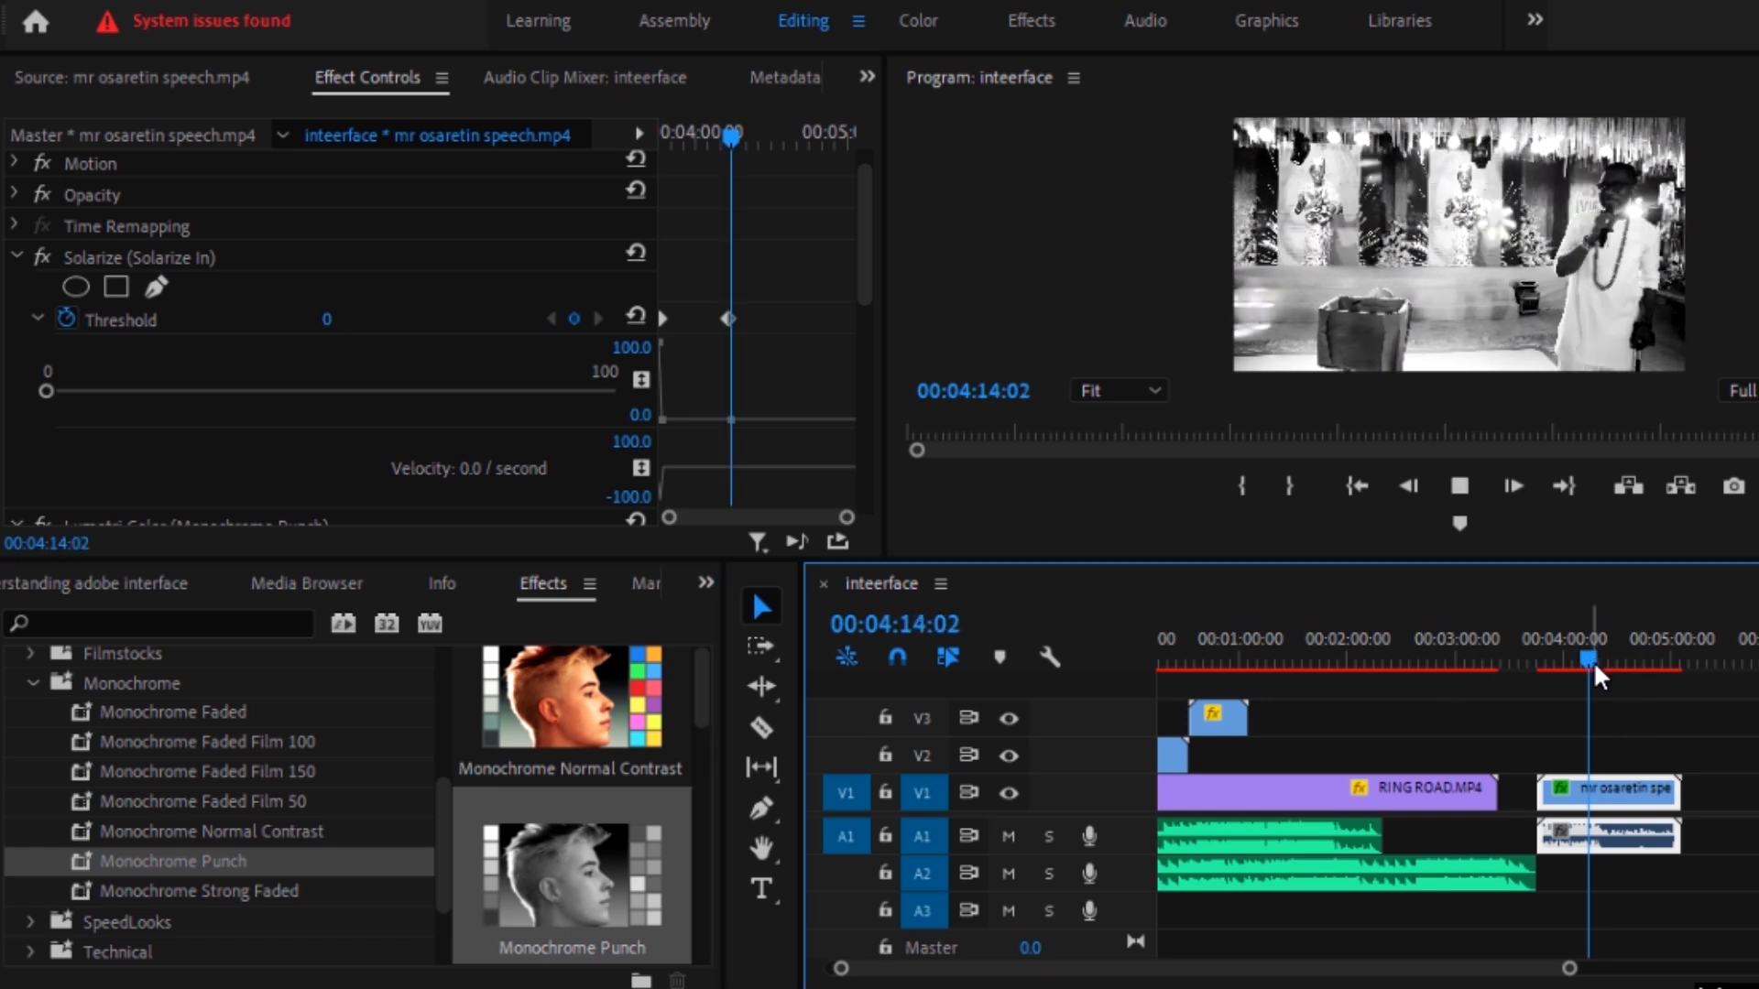
pyautogui.press('space')
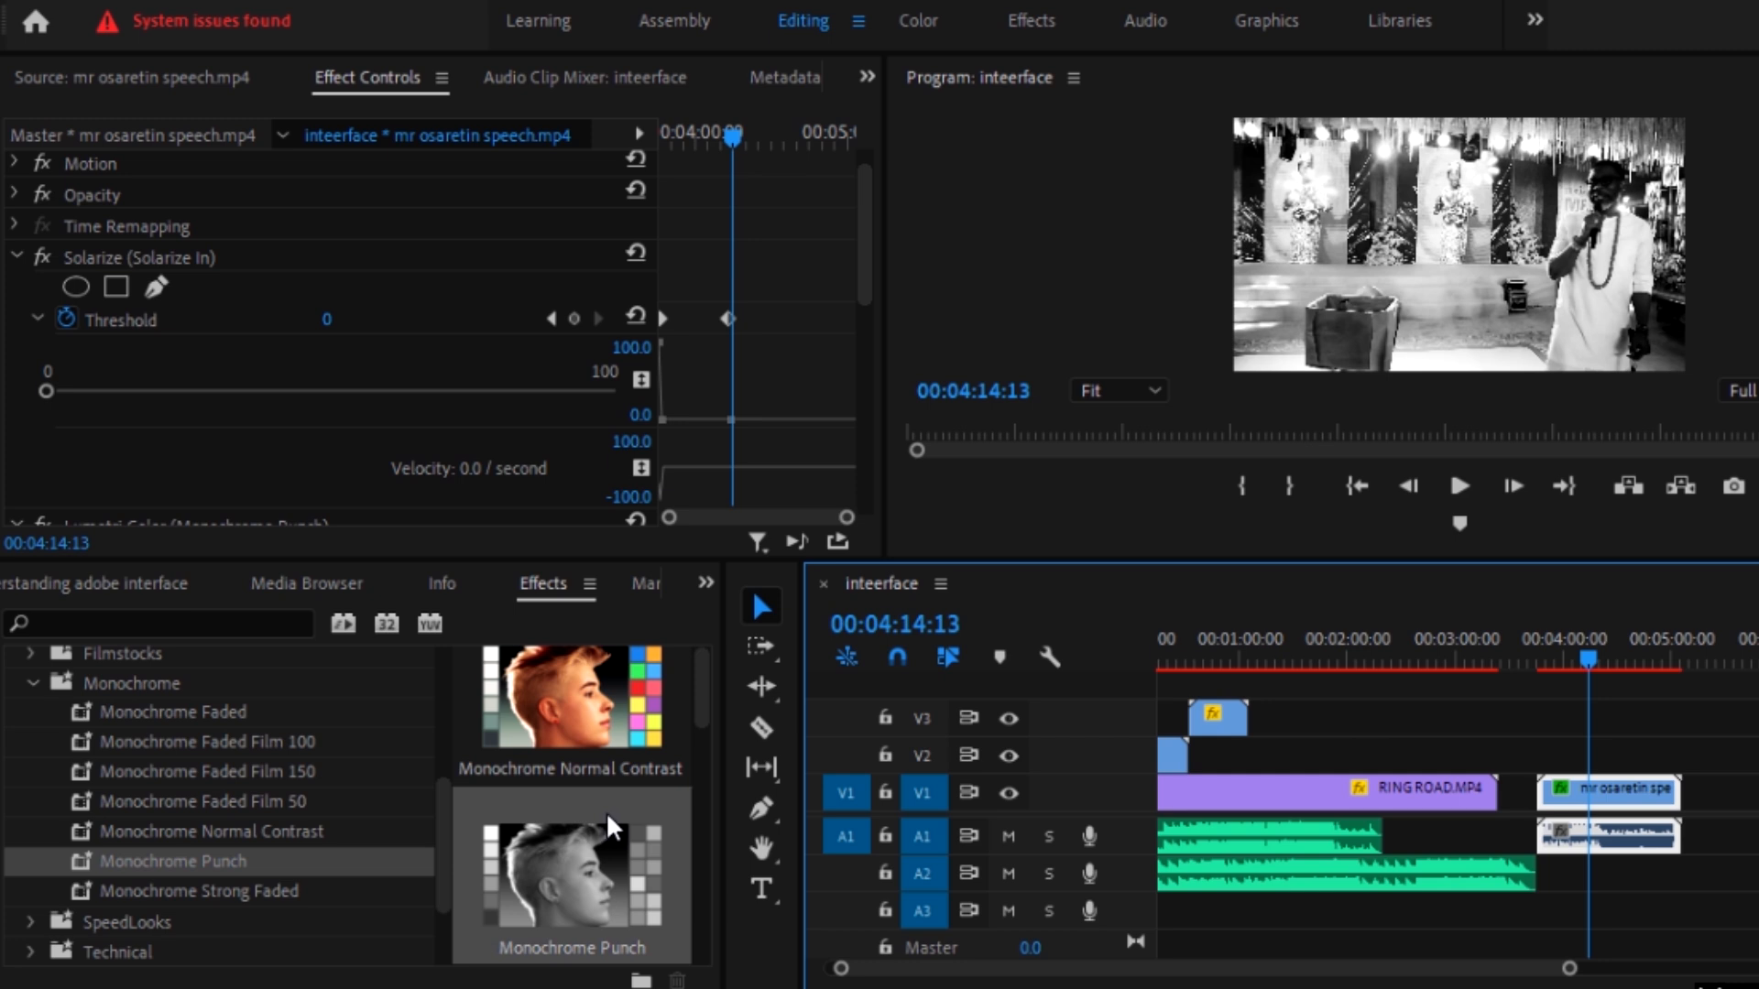
pyautogui.hotkey('ctrl', 'z')
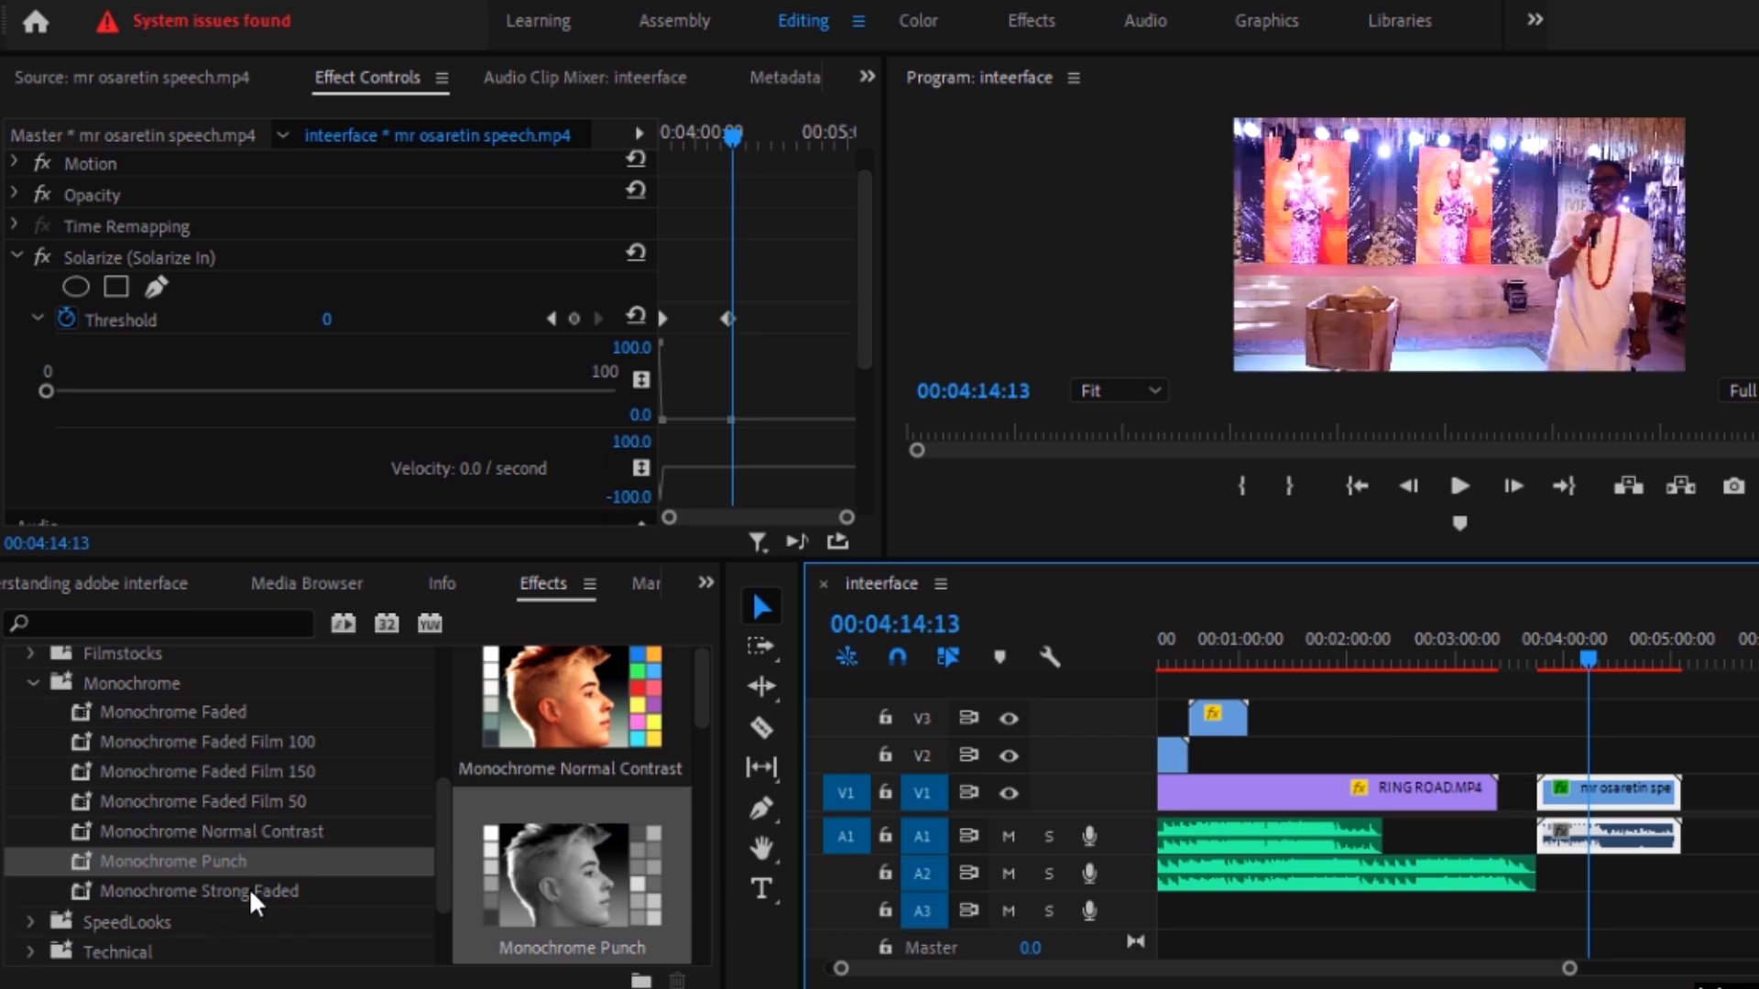
# Step: Try the Monochrome Strong Faded preset on the speech clip and undo it
pyautogui.moveTo(252, 893); pyautogui.dragTo(1635, 836)
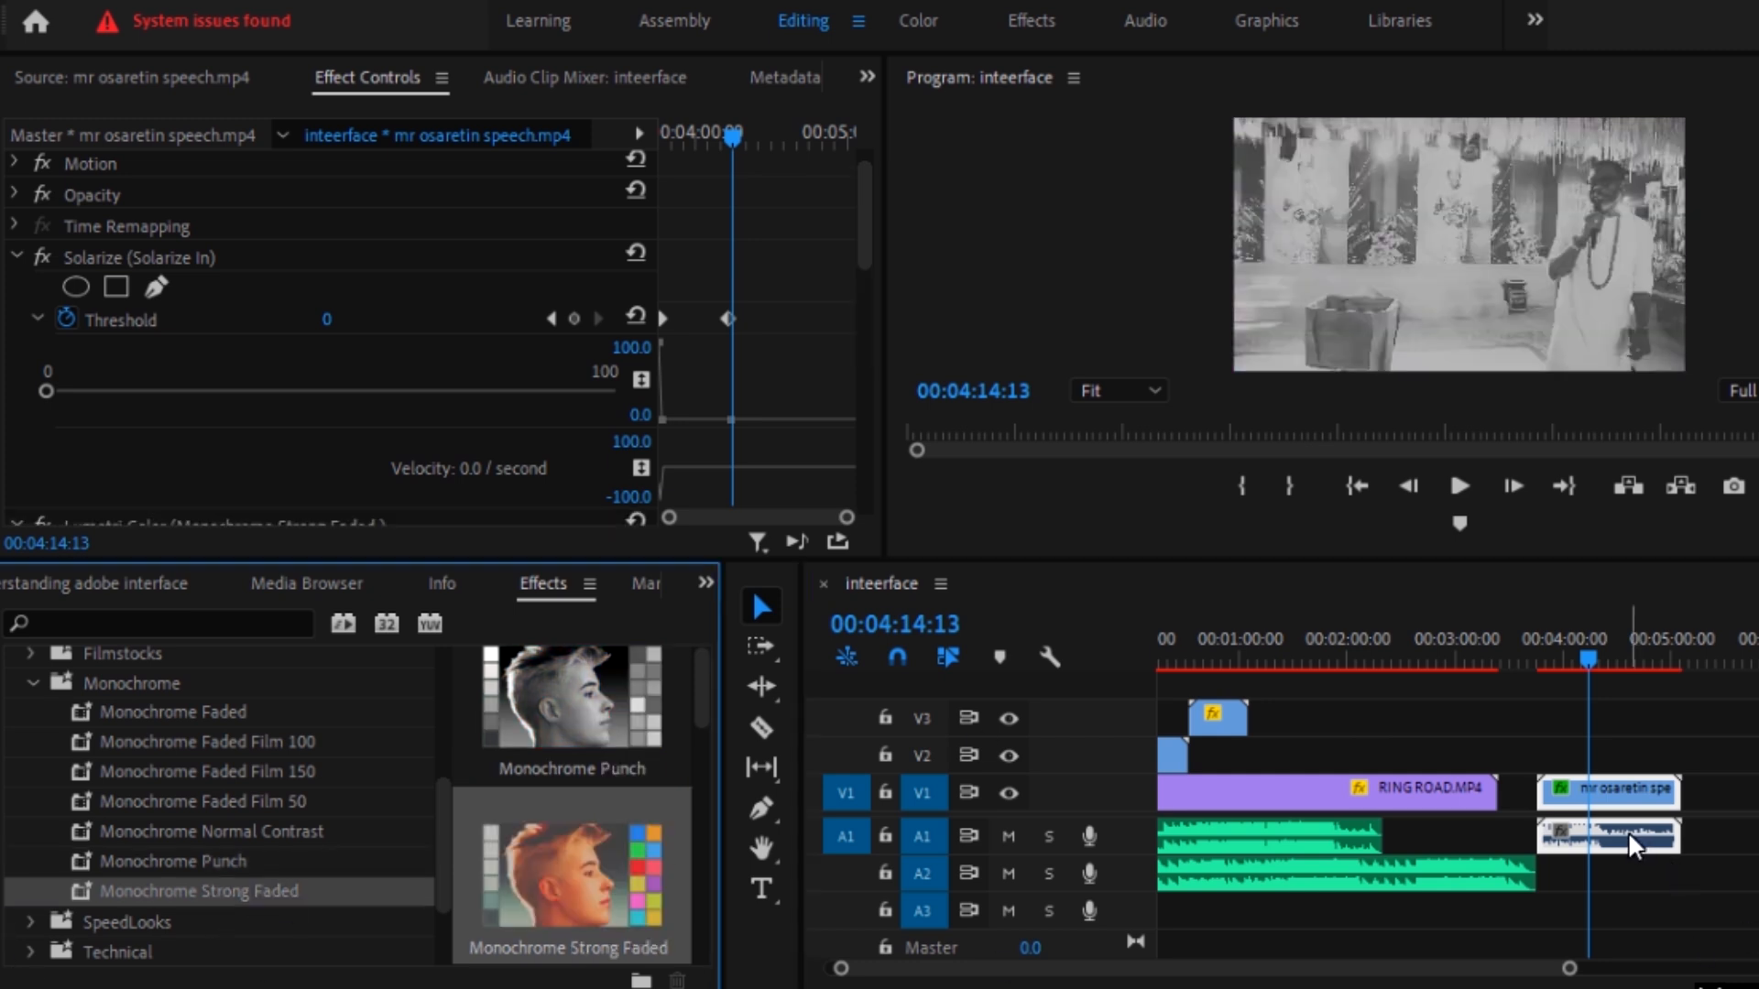
pyautogui.click(1645, 938)
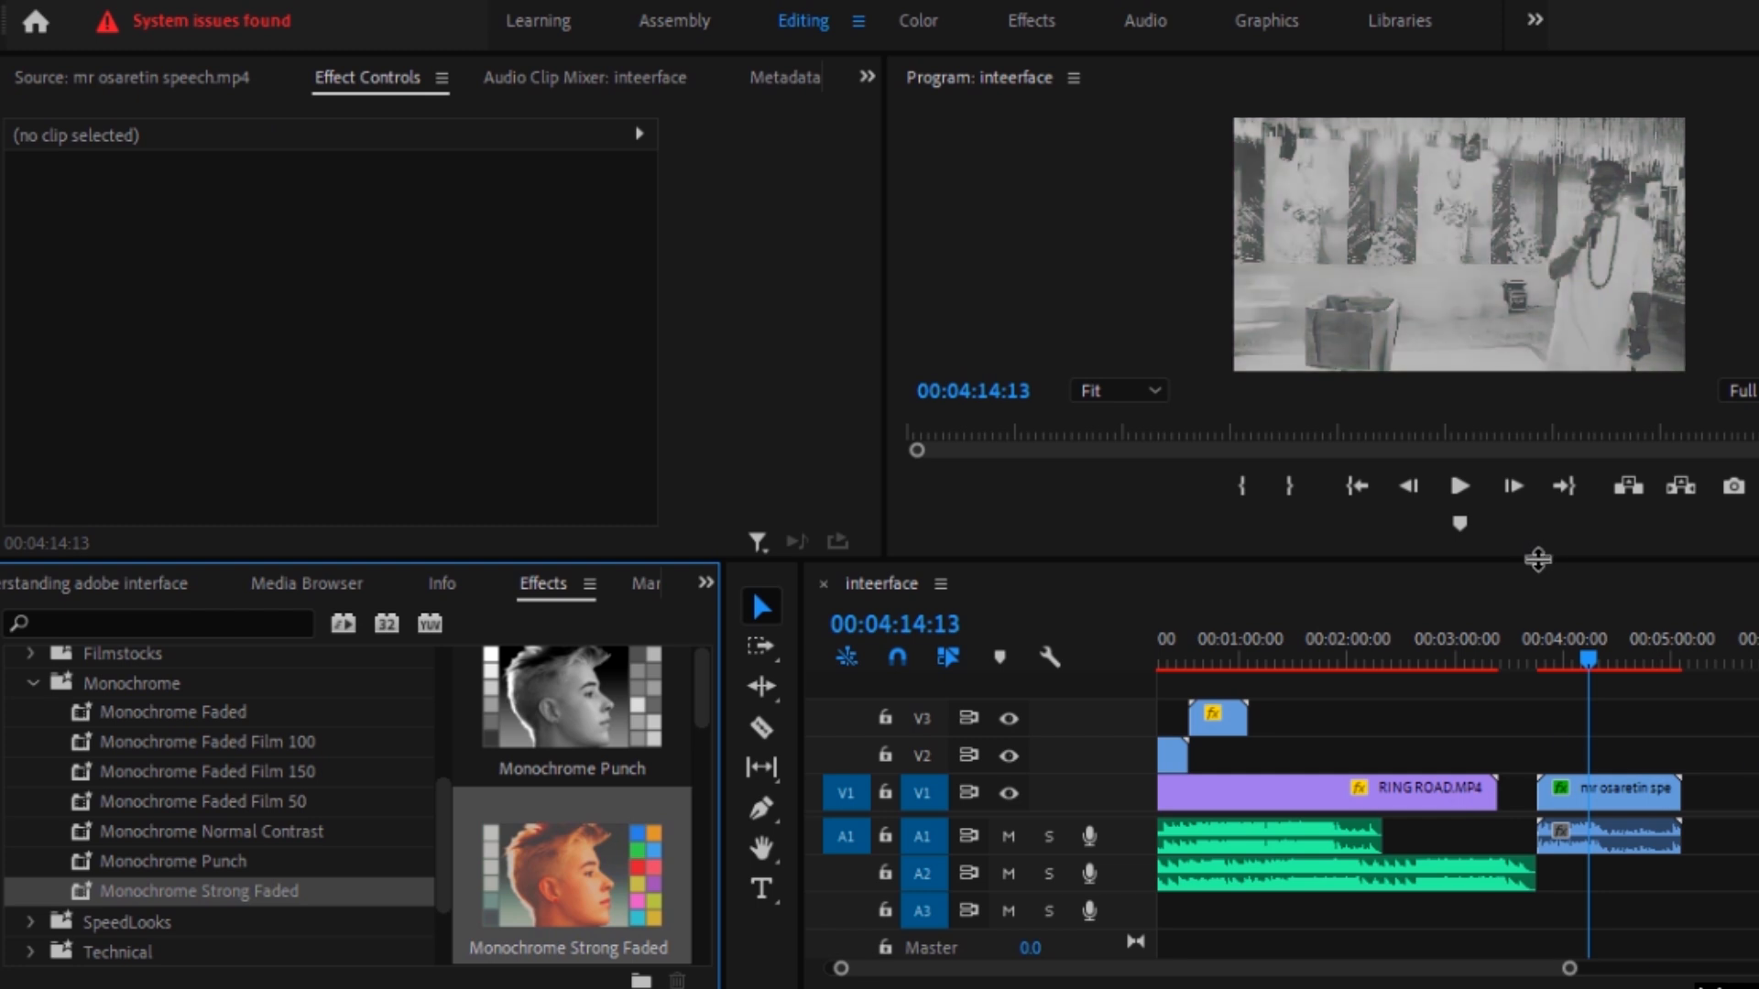
pyautogui.hotkey('ctrl', 'z')
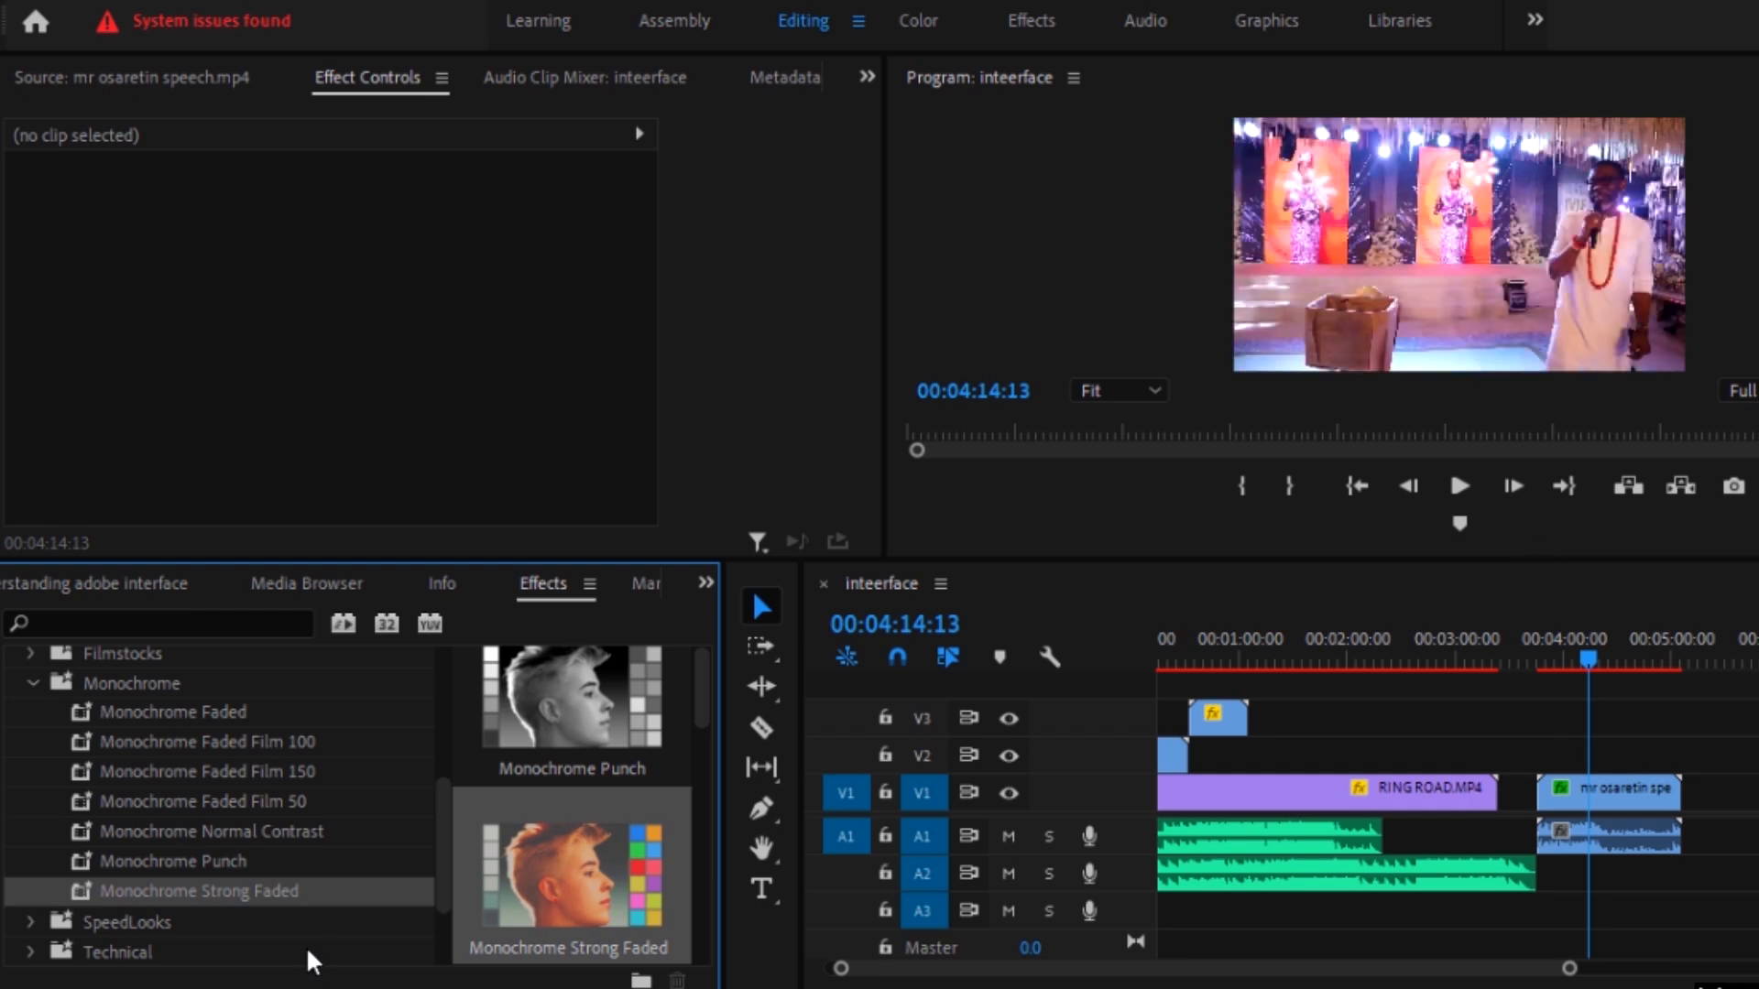
# Step: Apply the Technical preset Legal to Full Range, 10-bit to the speech clip and collapse the Lumetri Presets folder
pyautogui.scroll(-2, 103, 869)
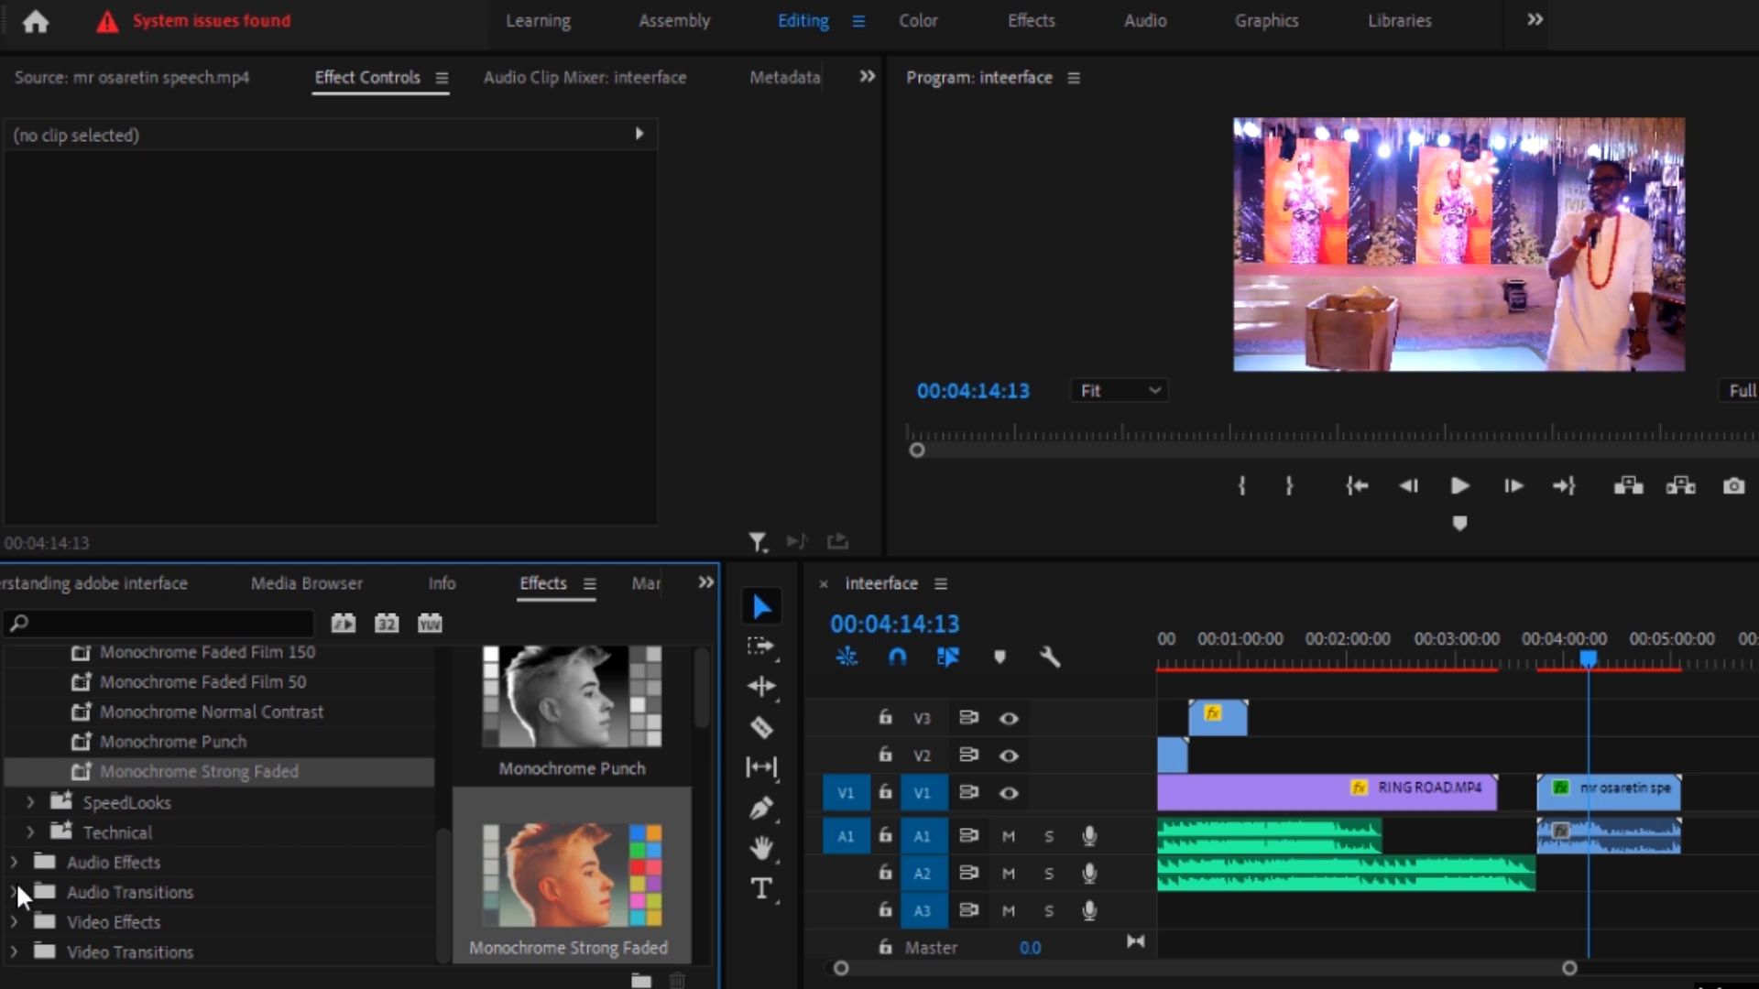
pyautogui.click(30, 832)
pyautogui.scroll(-2, 162, 909)
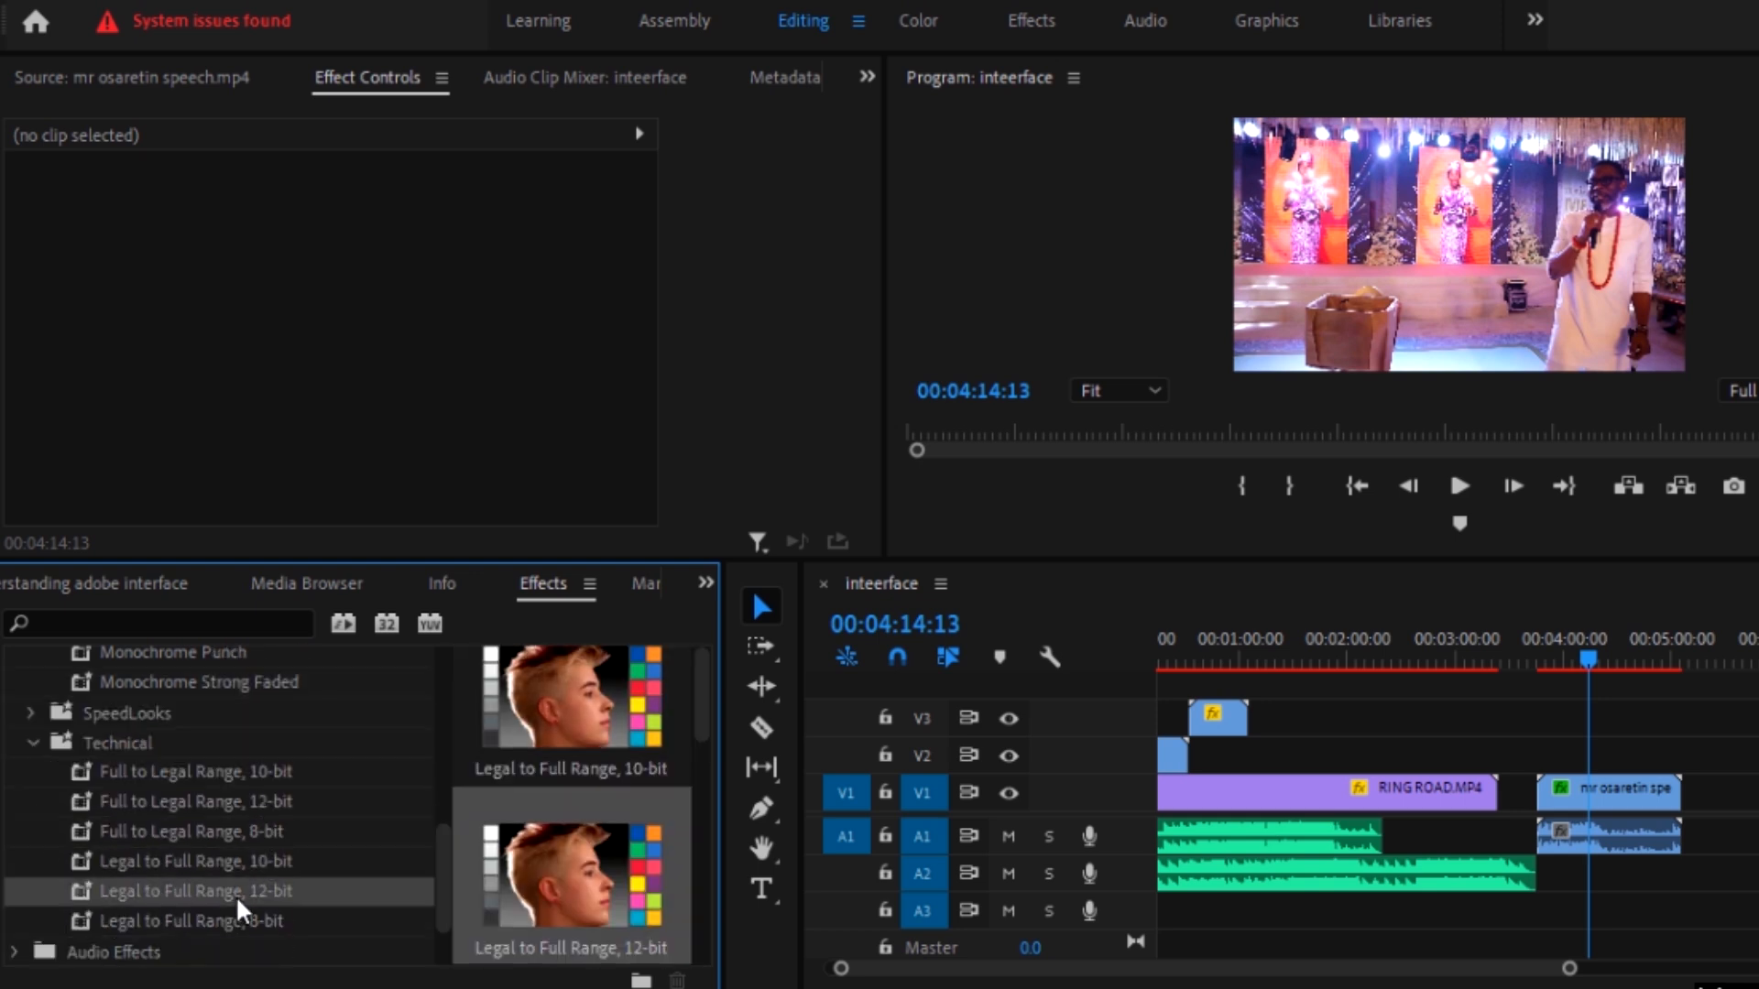
pyautogui.moveTo(222, 863); pyautogui.dragTo(1621, 833)
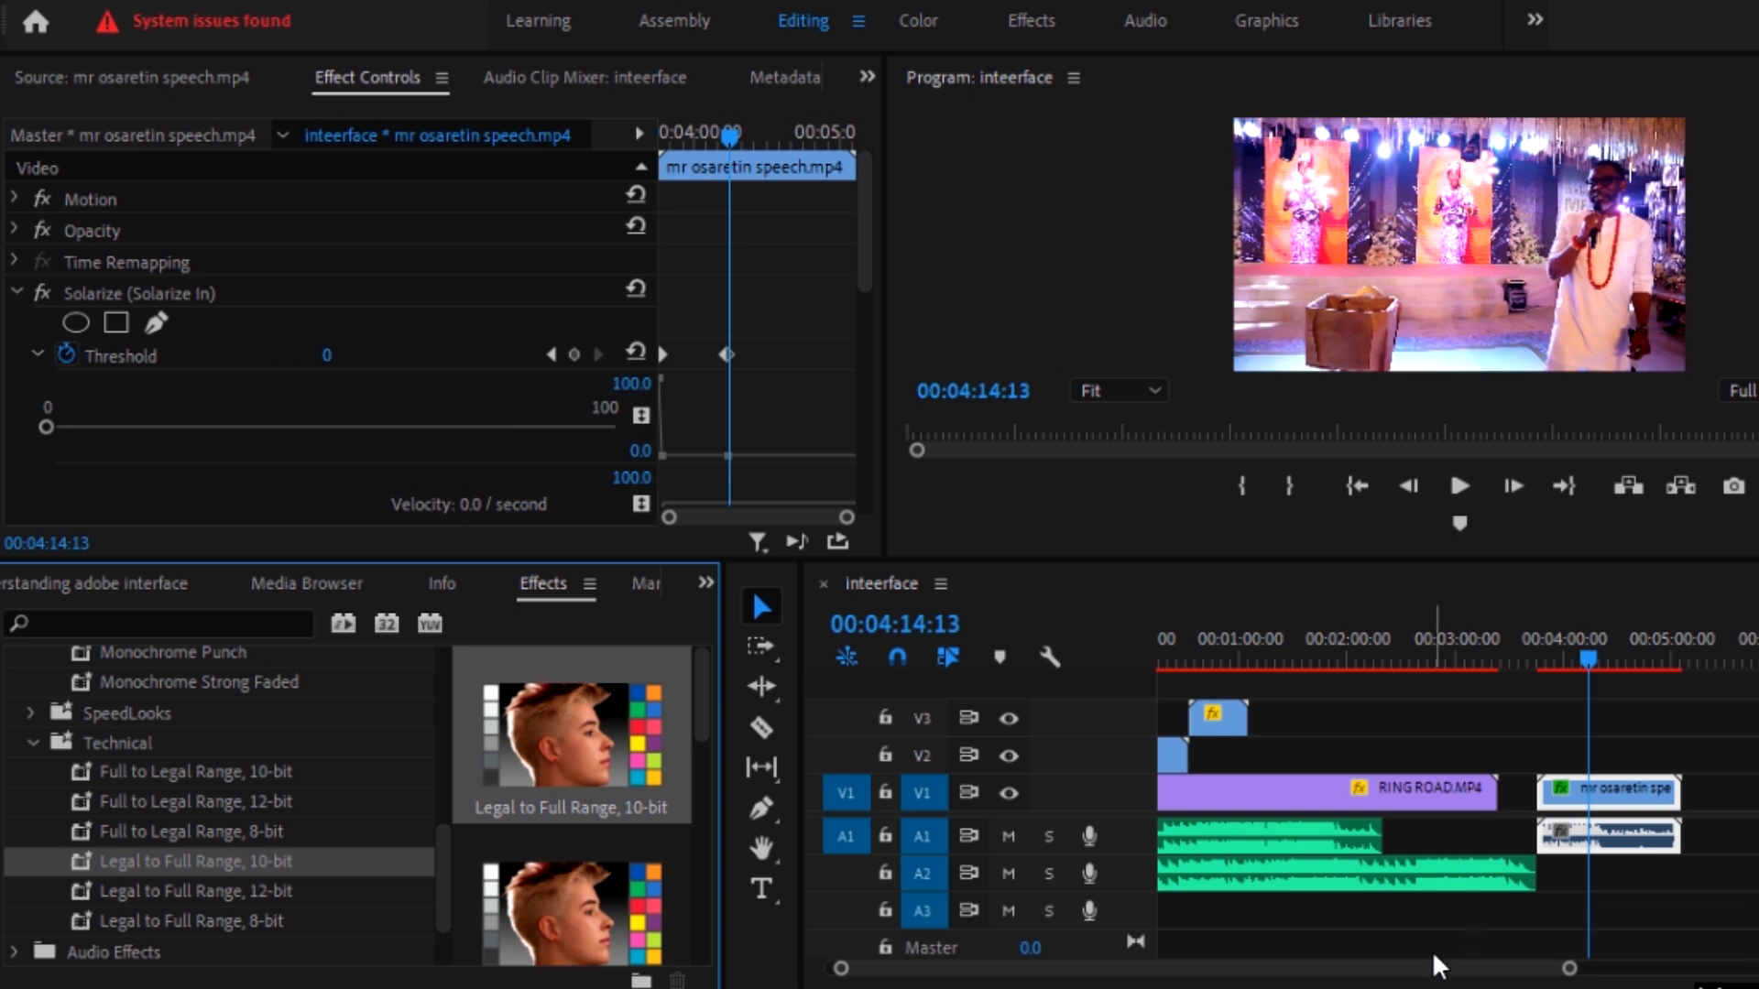
pyautogui.scroll(1, 1065, 755)
pyautogui.scroll(4, 223, 751)
pyautogui.scroll(3, 224, 751)
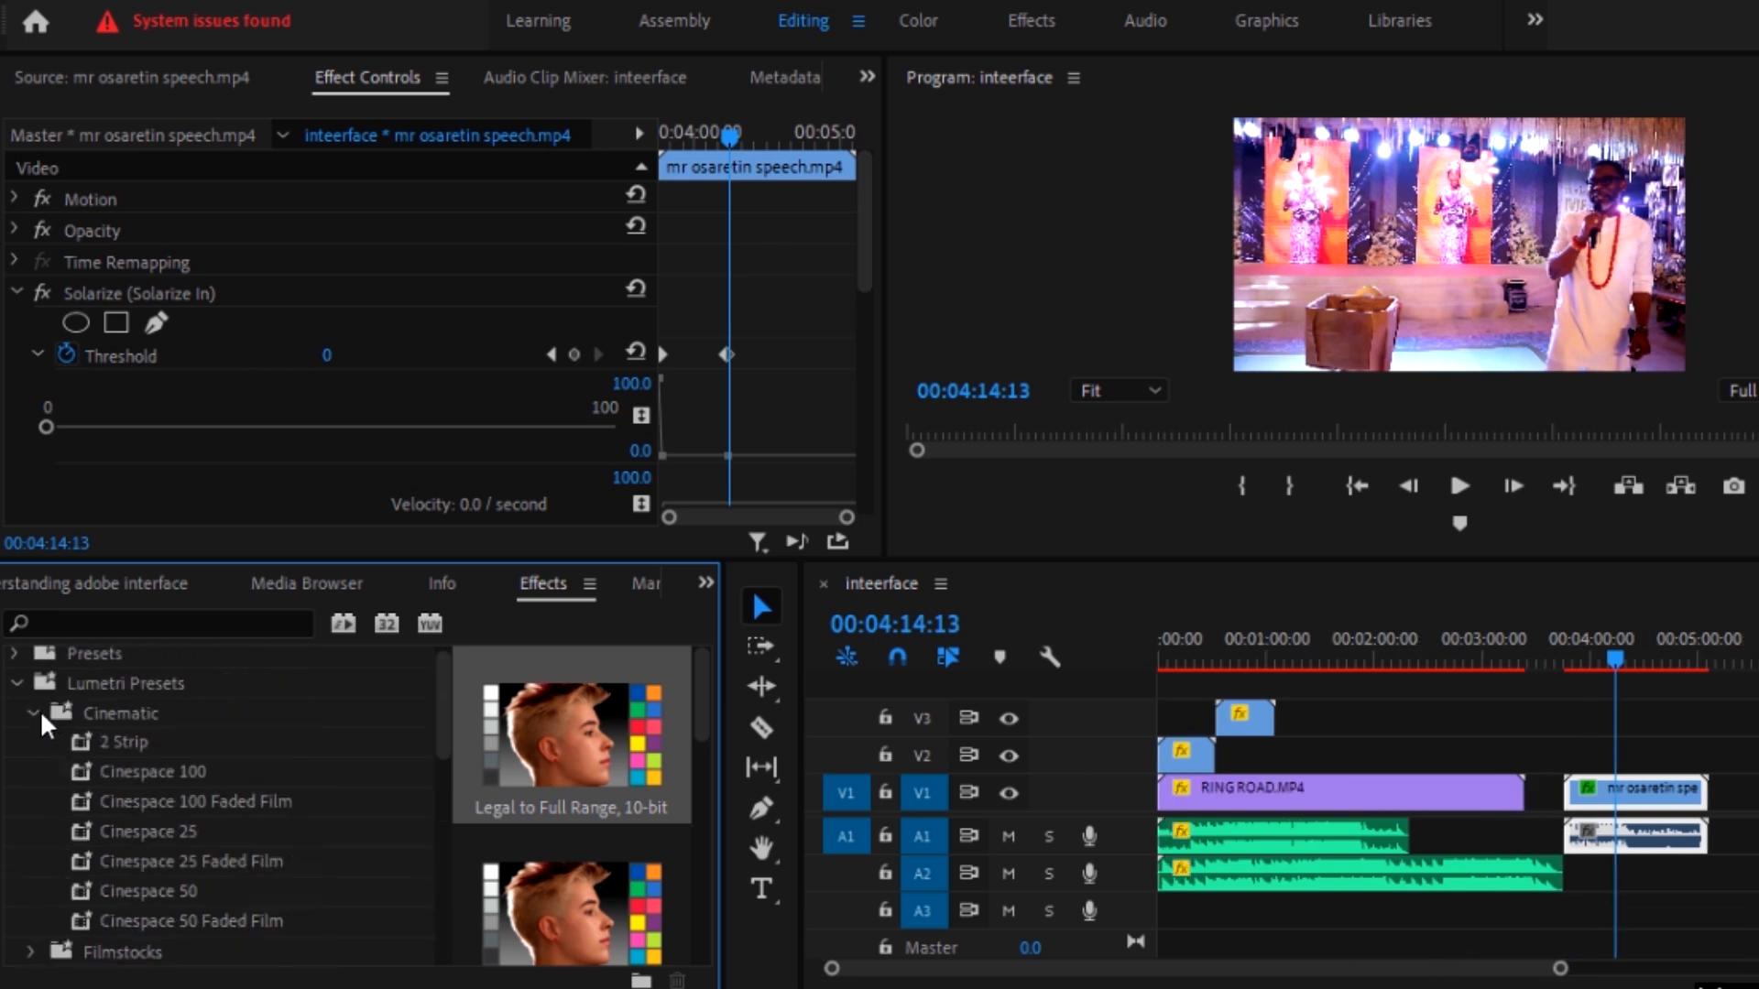
pyautogui.click(16, 693)
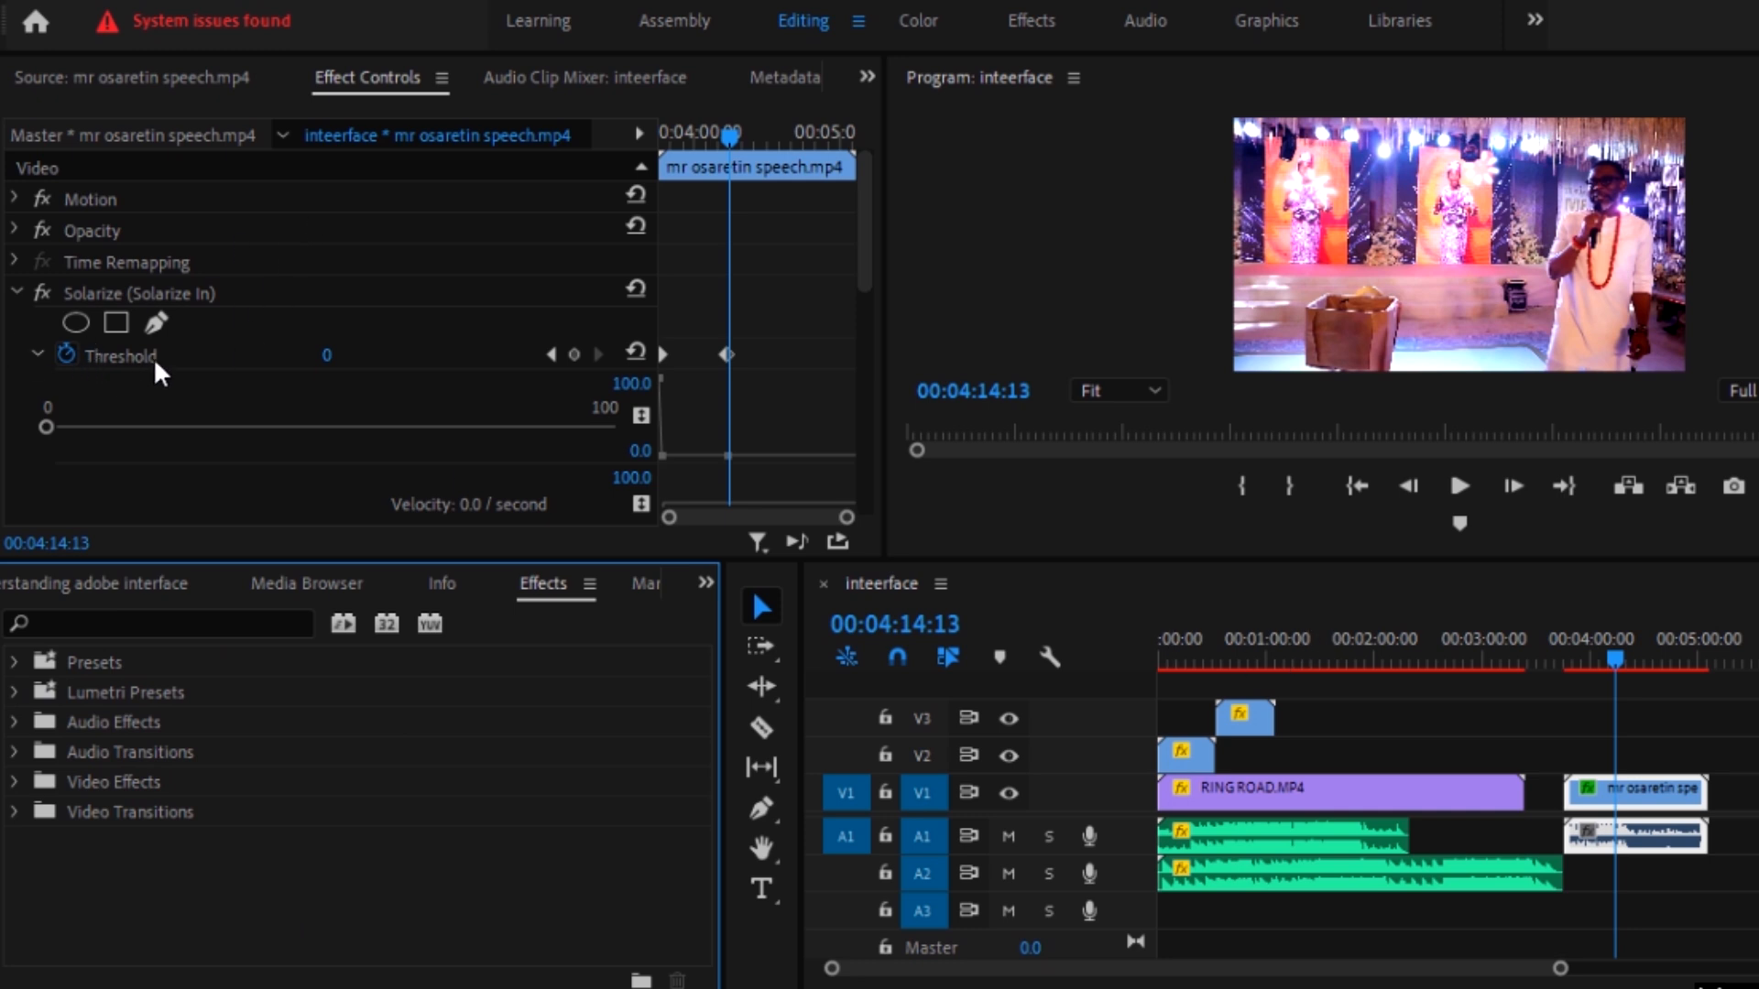
# Step: Review the speech clip's effects, then delete its Solarize and Lumetri Color effects
pyautogui.click(197, 295)
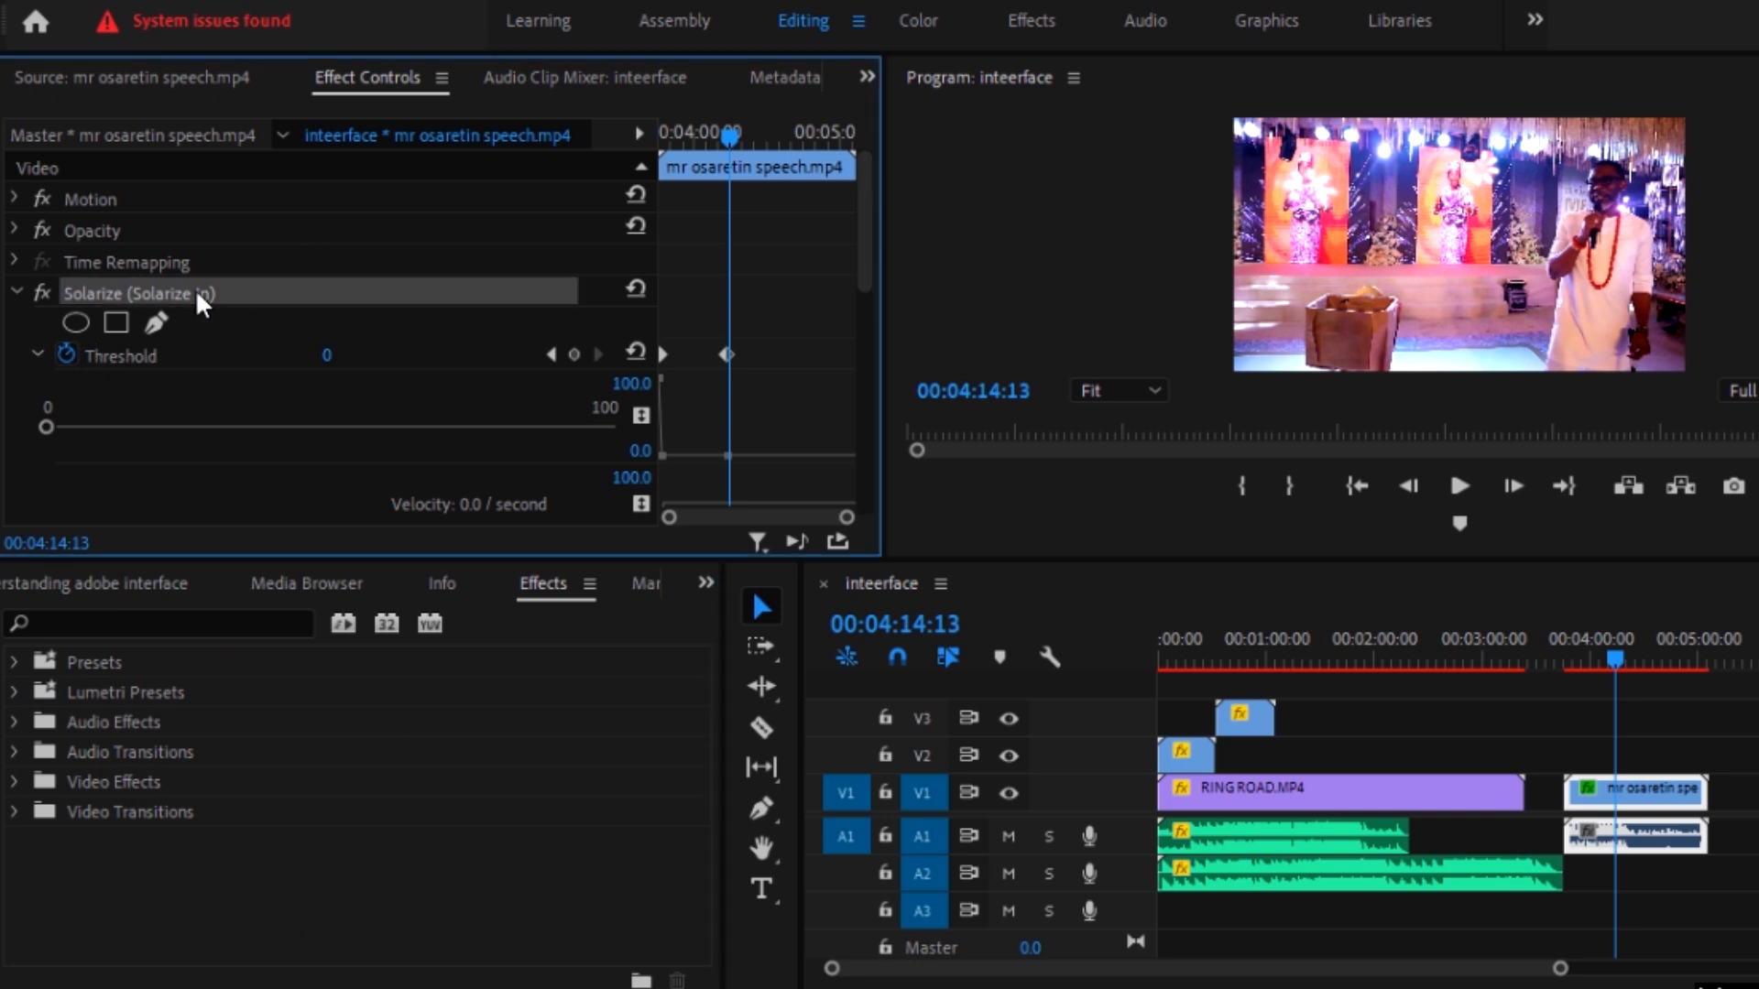
pyautogui.scroll(-5, 327, 303)
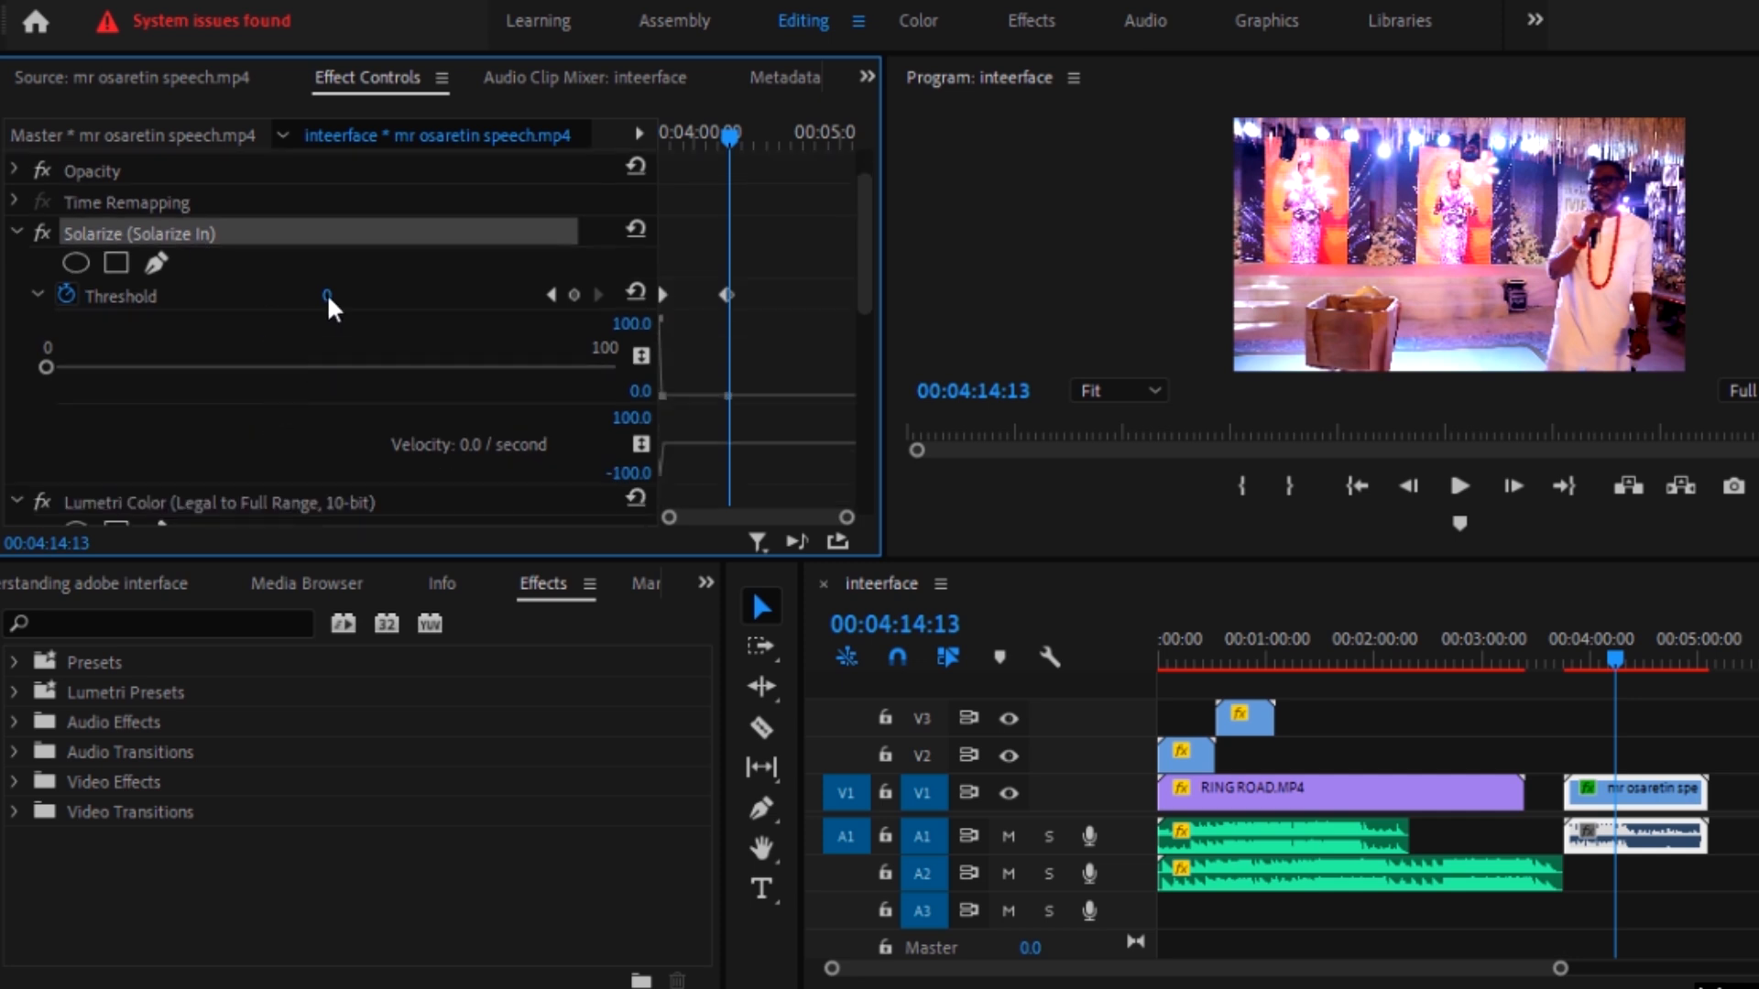
pyautogui.scroll(-5, 321, 304)
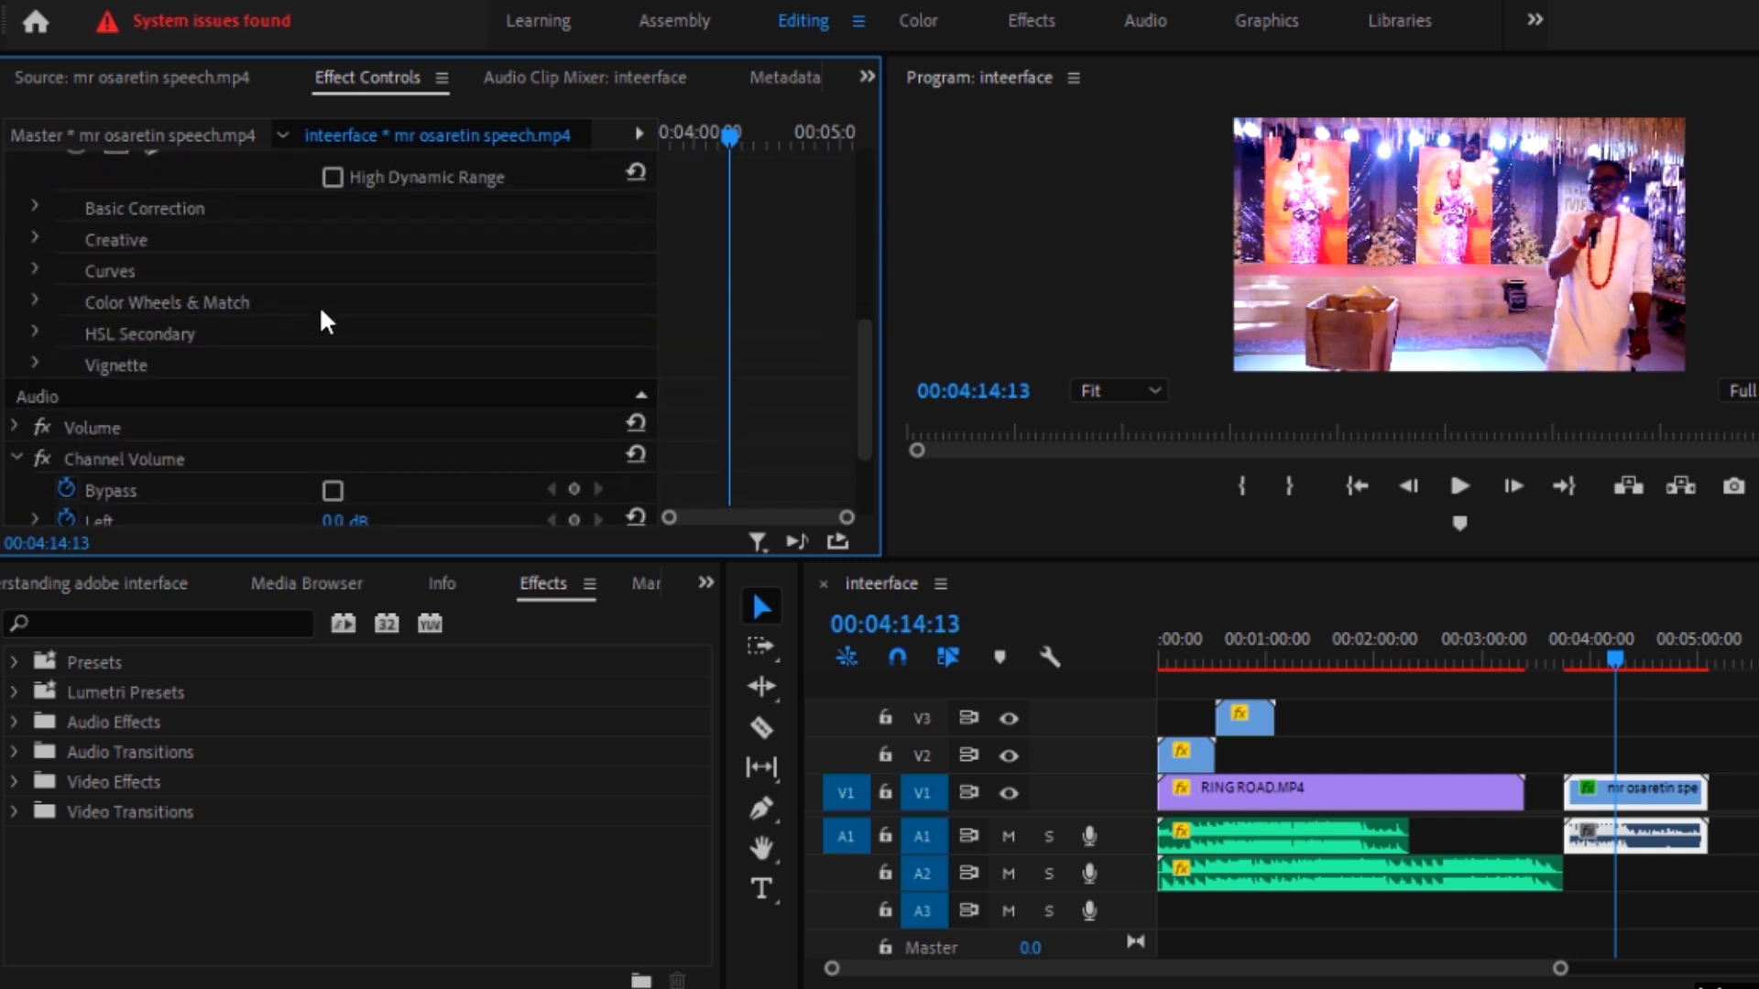
pyautogui.scroll(10, 315, 292)
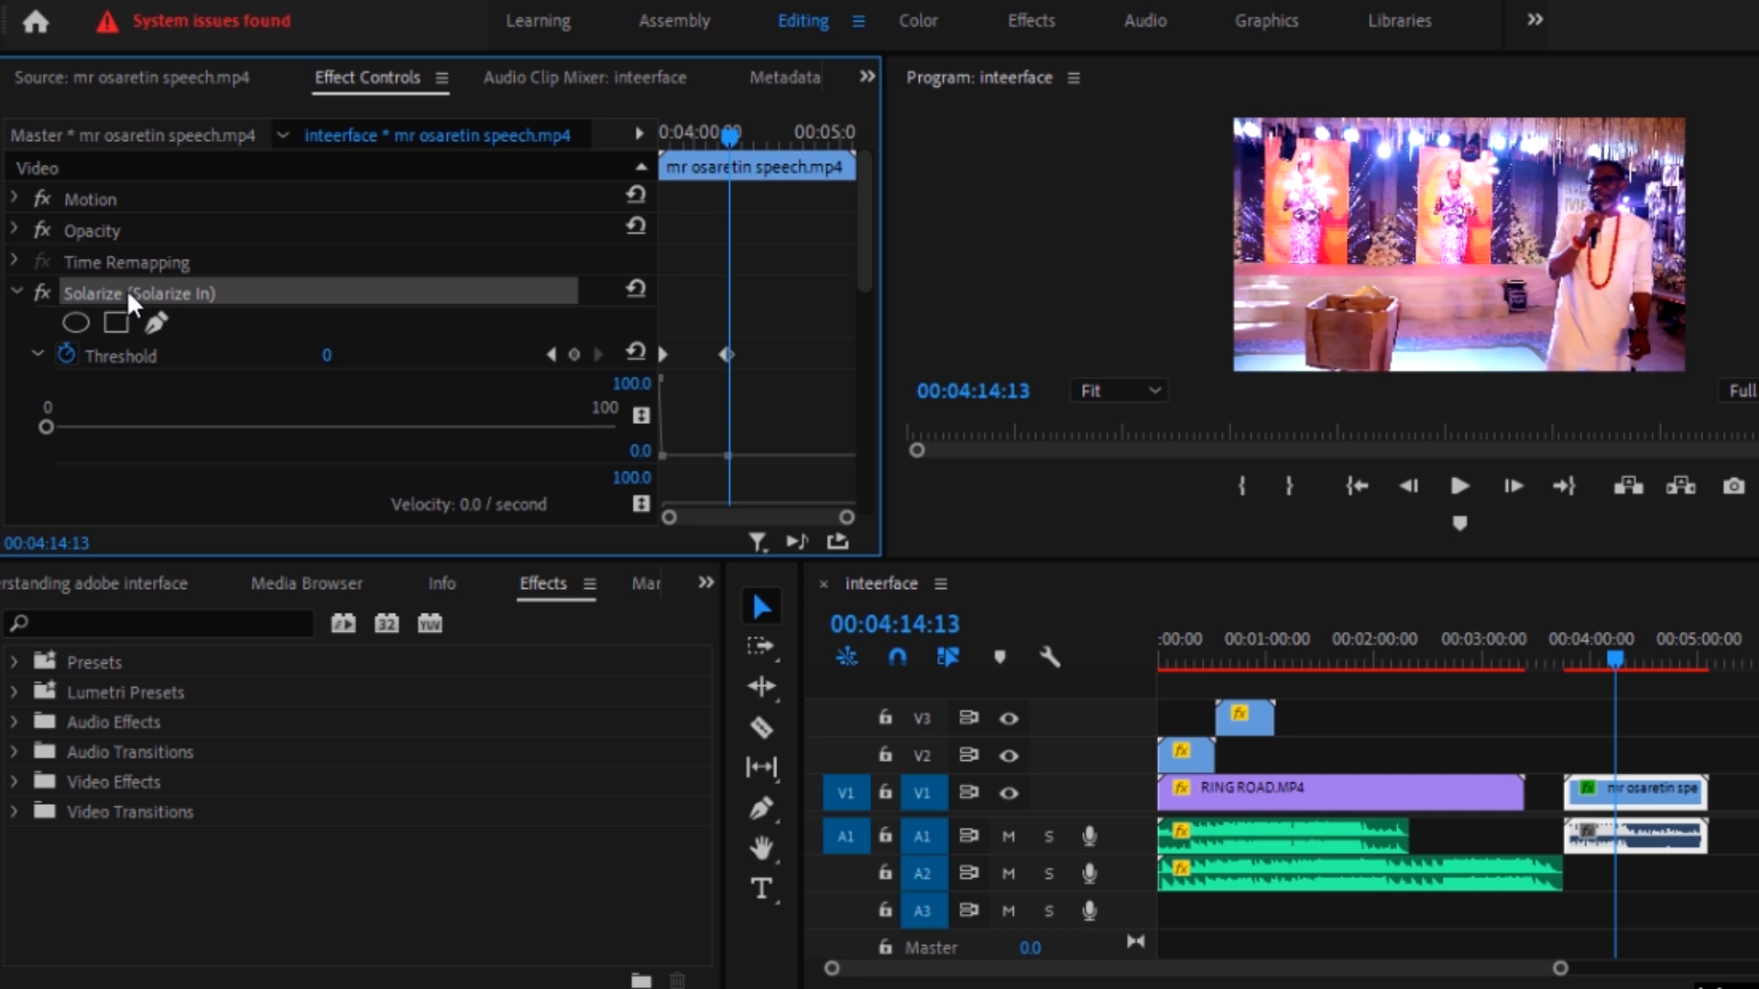
pyautogui.press('Delete')
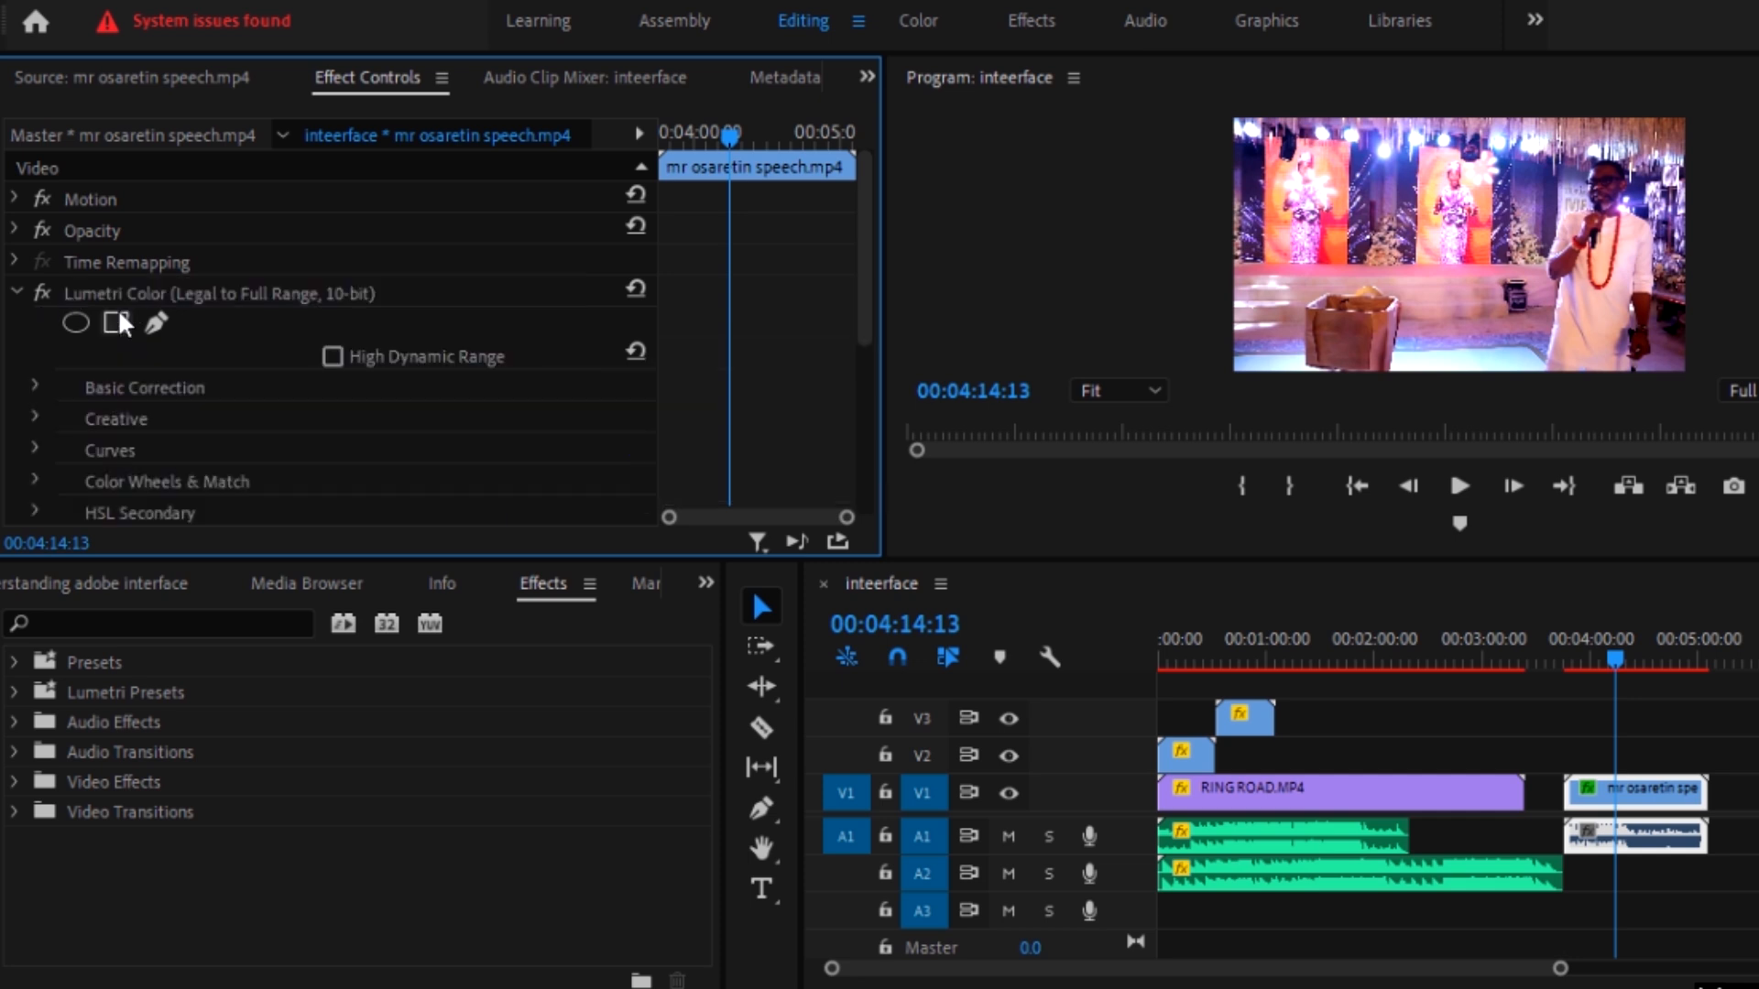
pyautogui.click(231, 295)
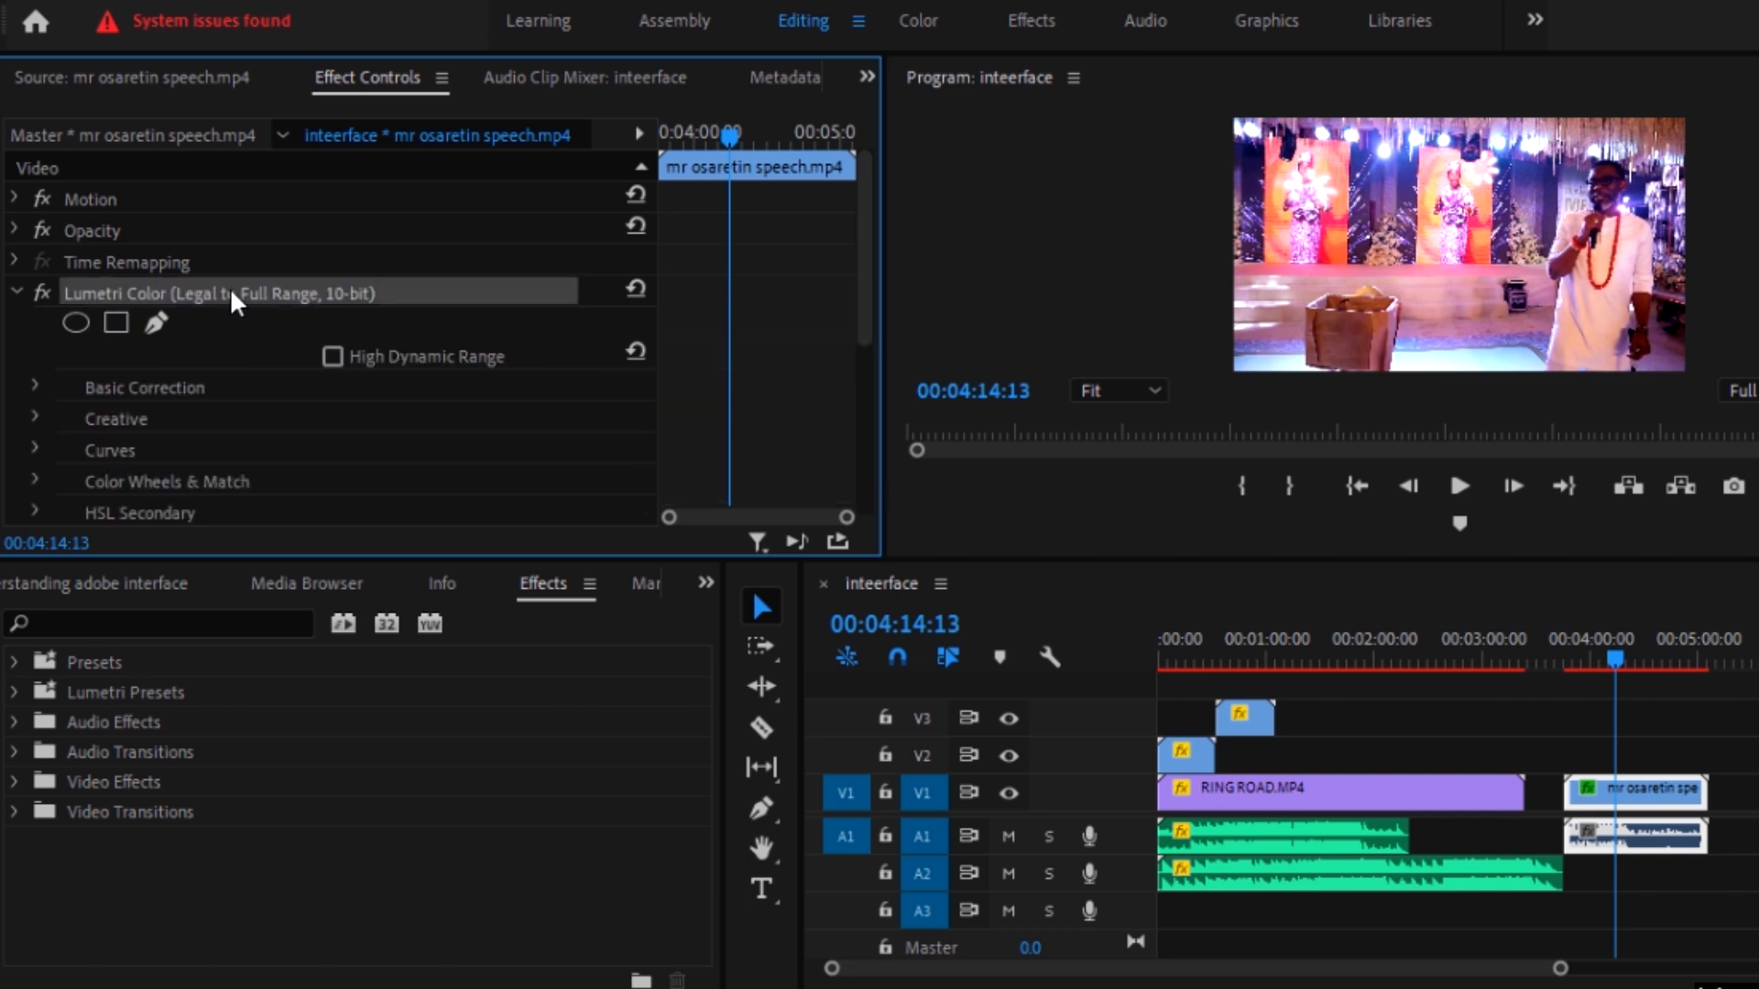
pyautogui.press('Delete')
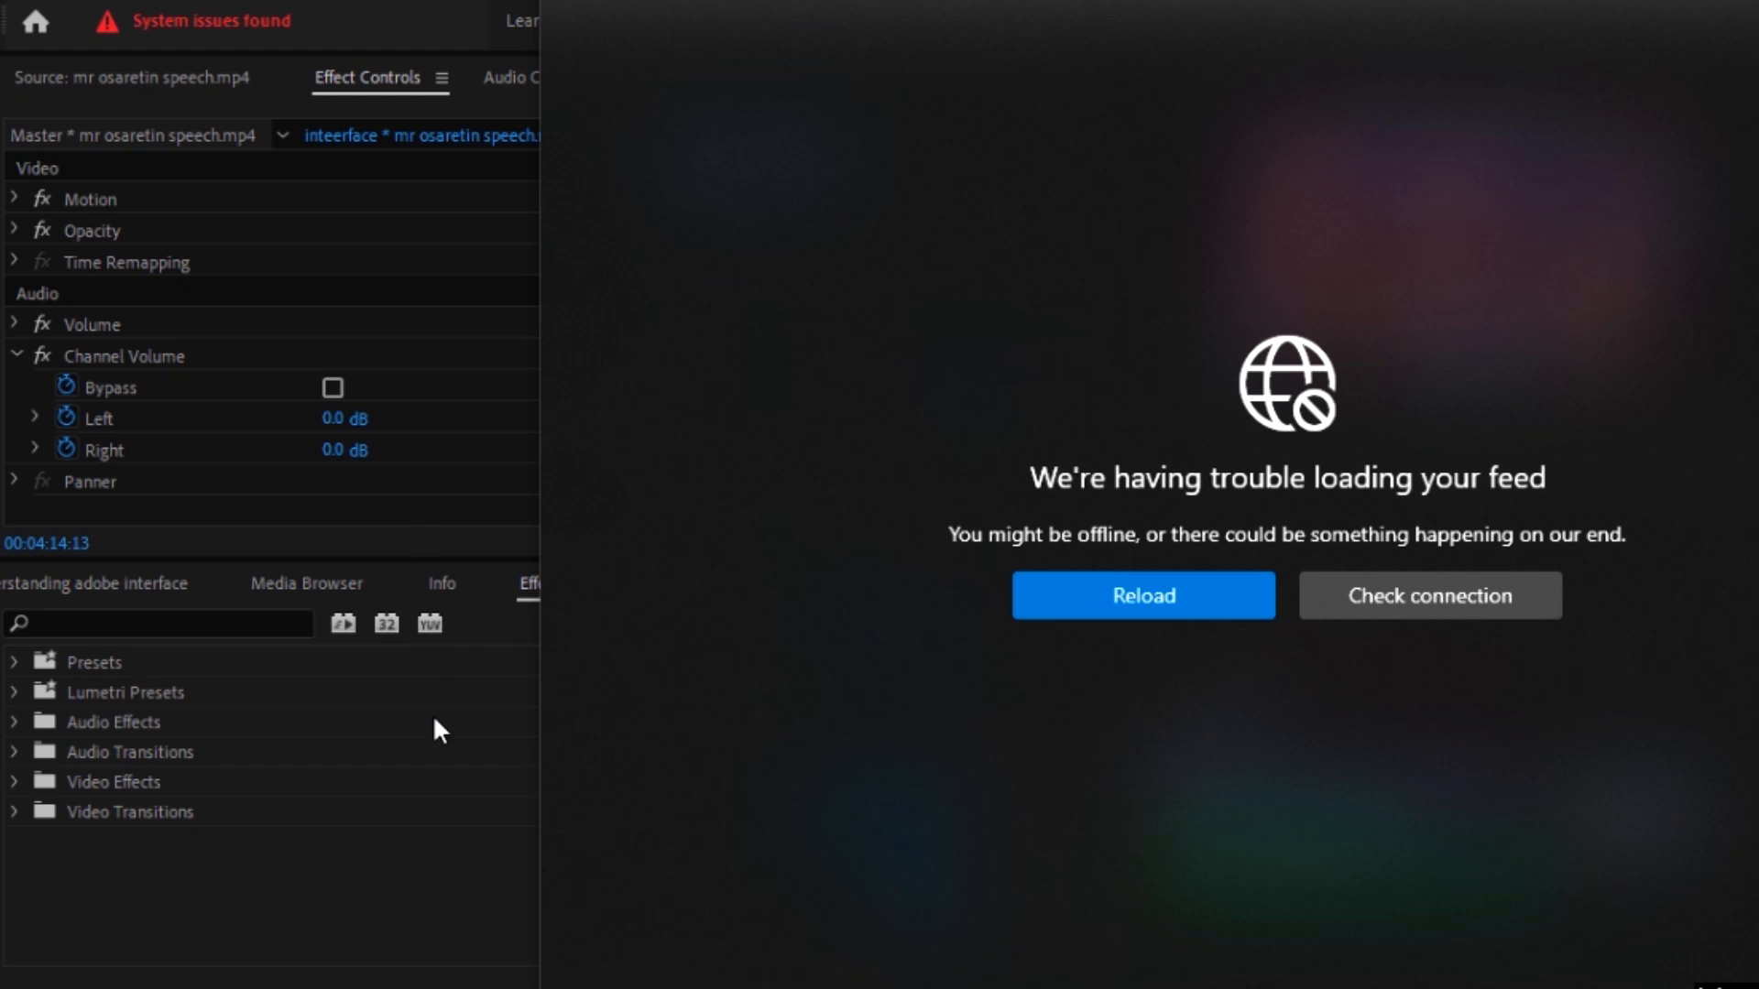
# Step: Select the Audio Effects folder, move the playhead to 00:04:02:23, and save the project
pyautogui.click(454, 721)
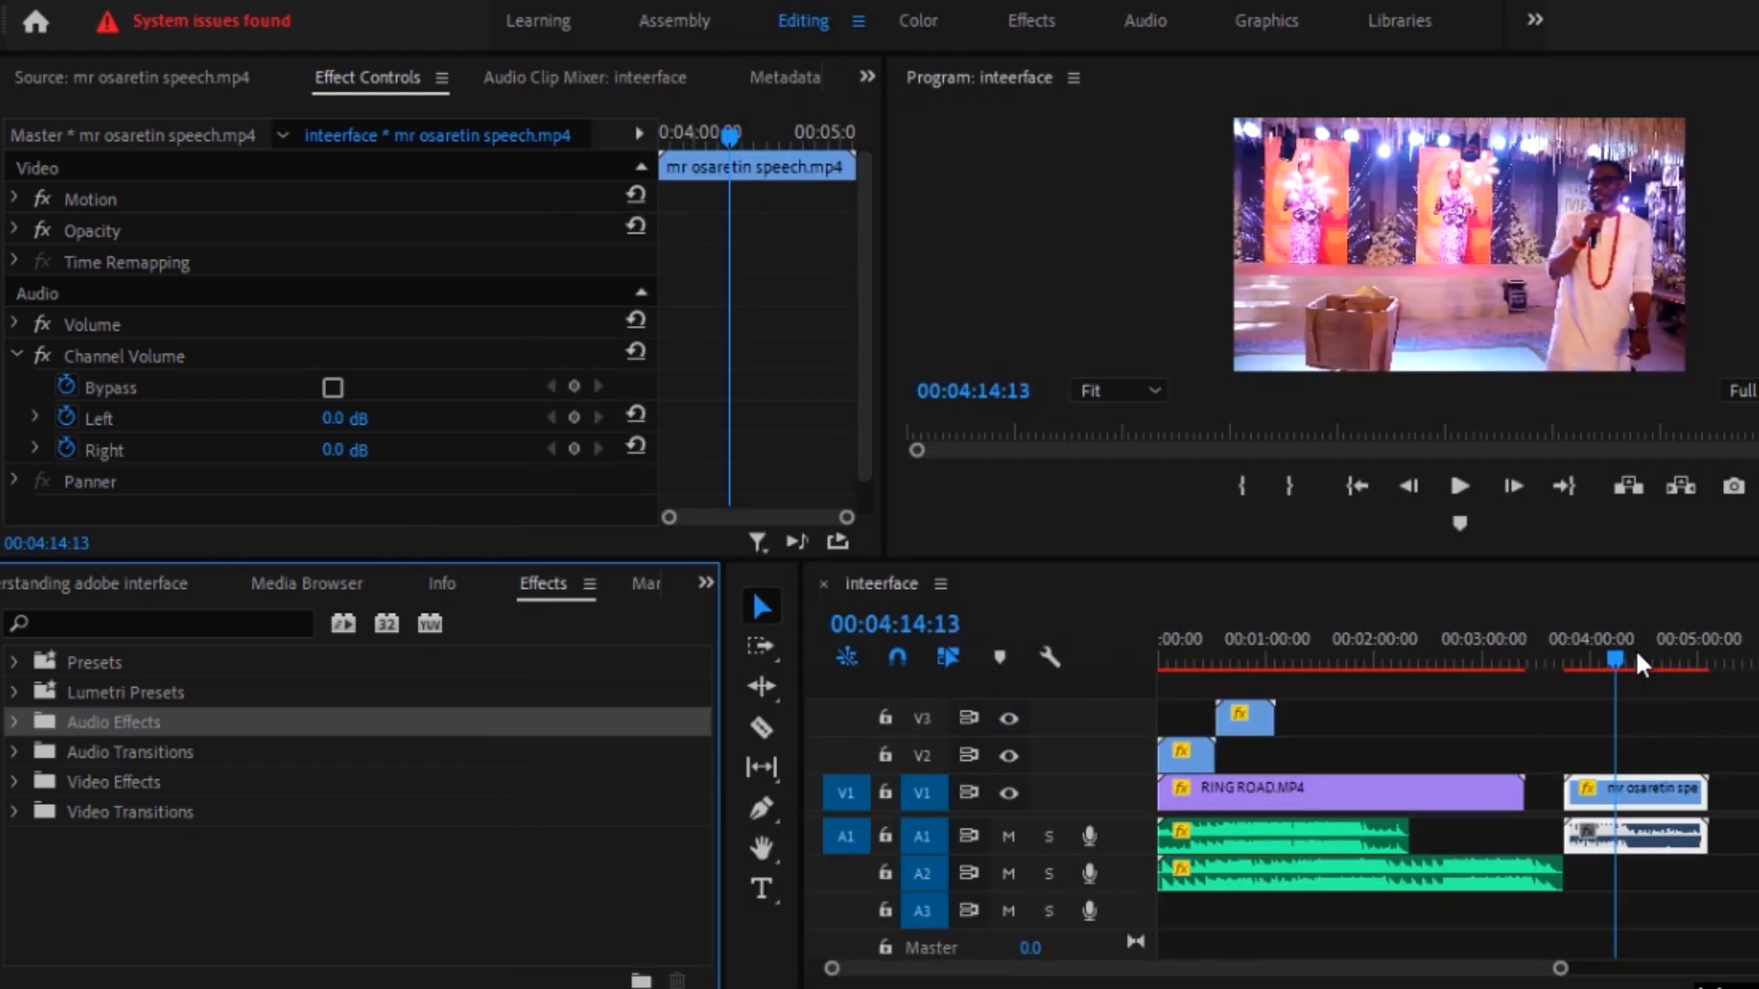
pyautogui.click(1599, 652)
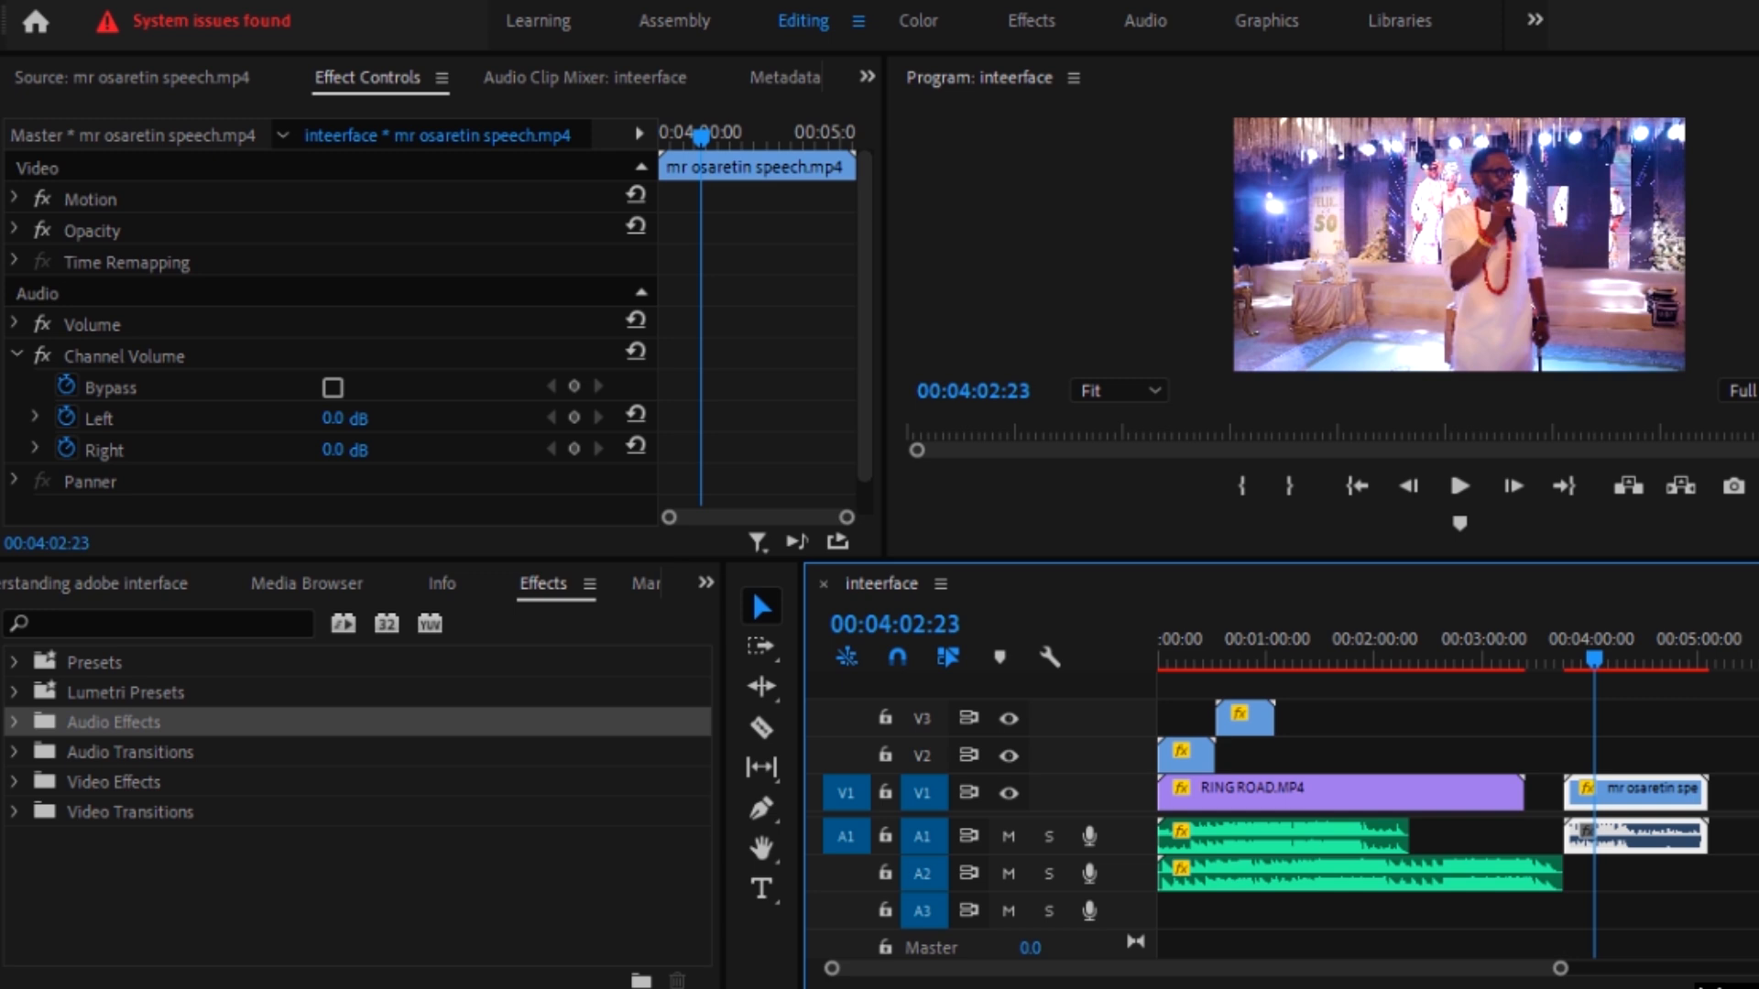
pyautogui.hotkey('ctrl', 's')
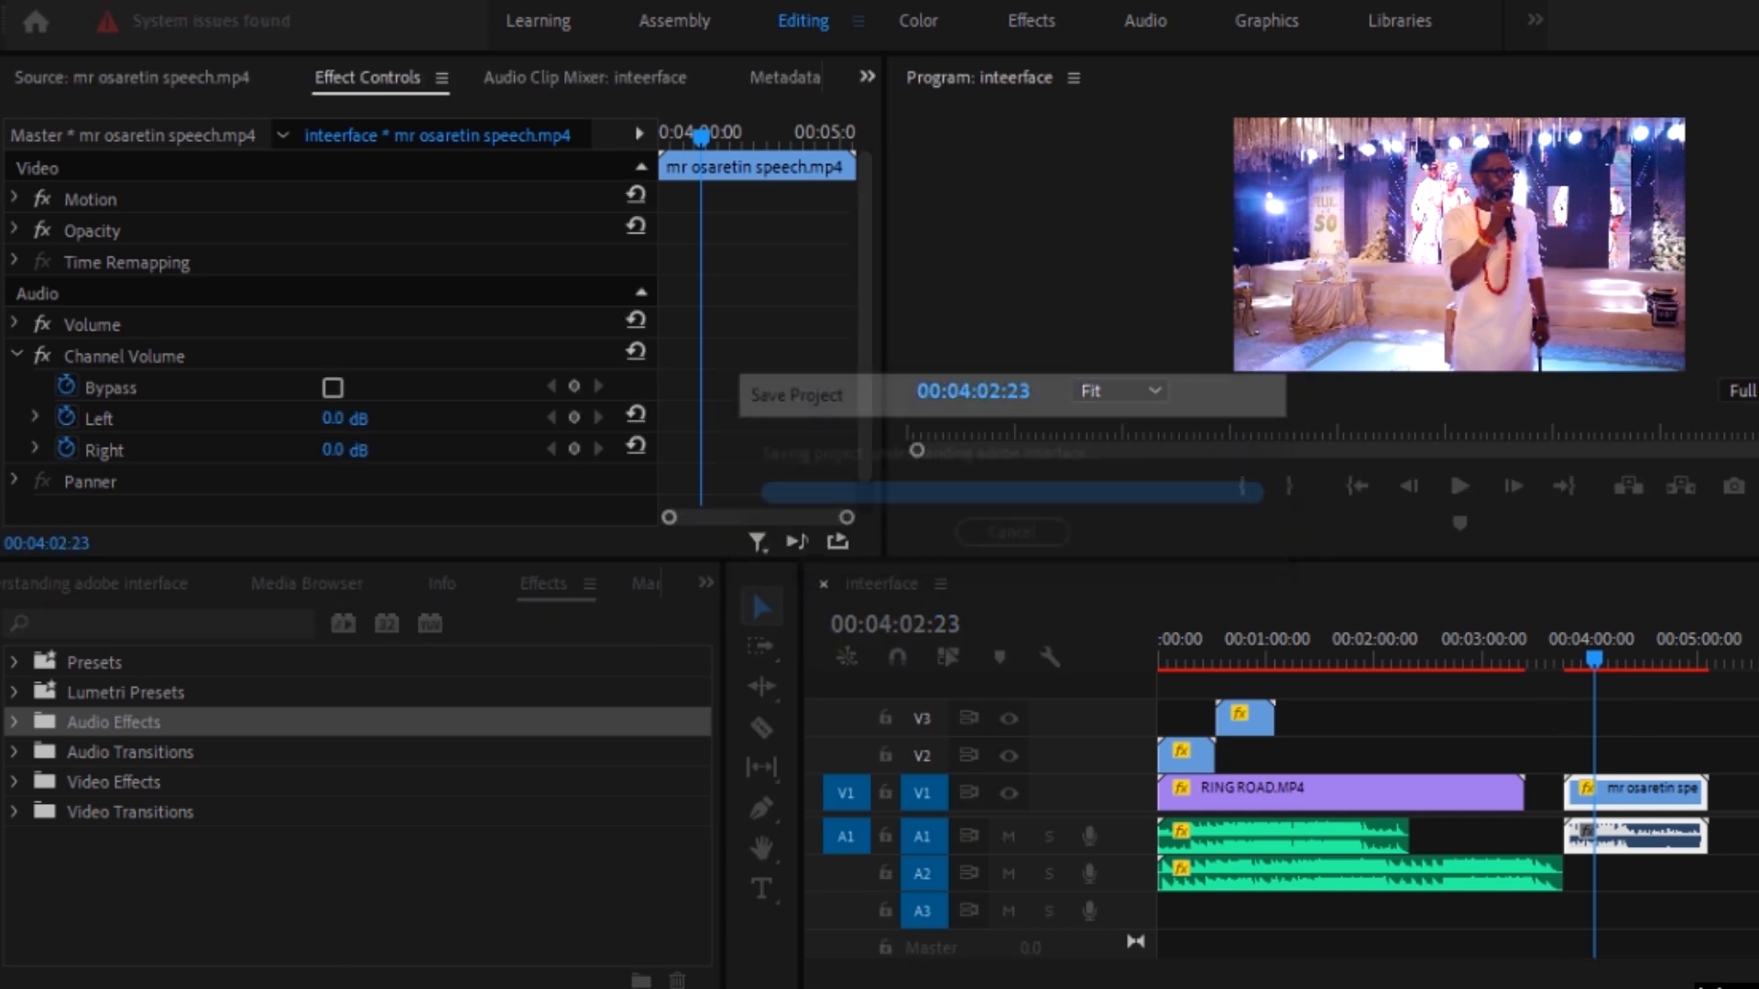